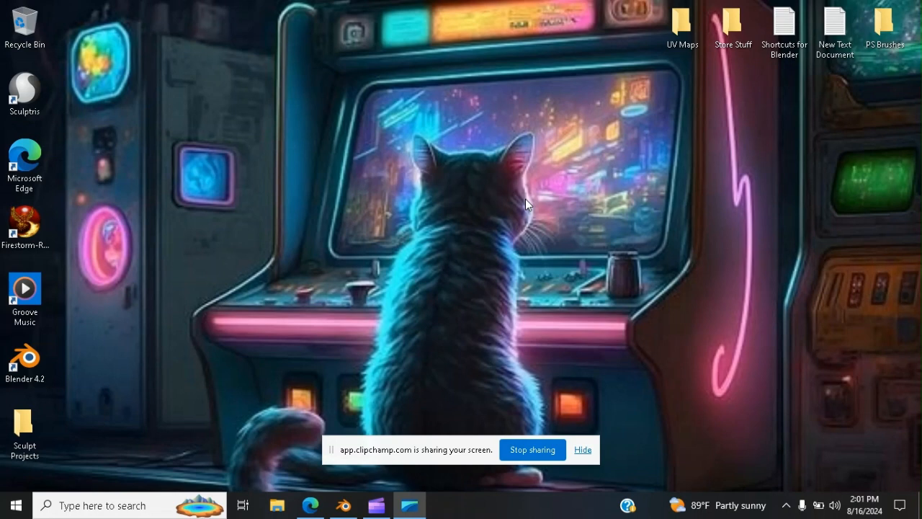
Launch Sculptris from the desktop with its default sphere
{"action": "double_click", "coordinate": [35, 91]}
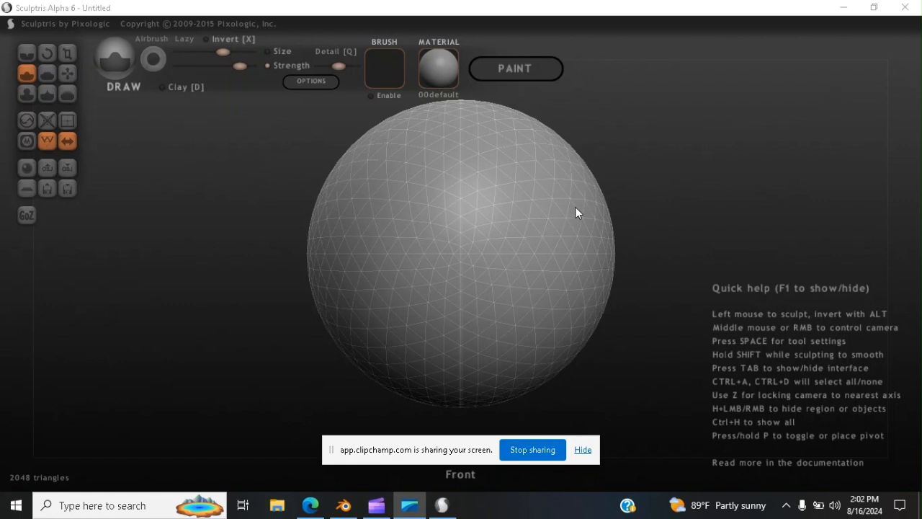
{"action": "left_click", "coordinate": [605, 30]}
{"action": "scroll", "coordinate": [605, 30], "scroll_direction": "down", "scroll_amount": 3}
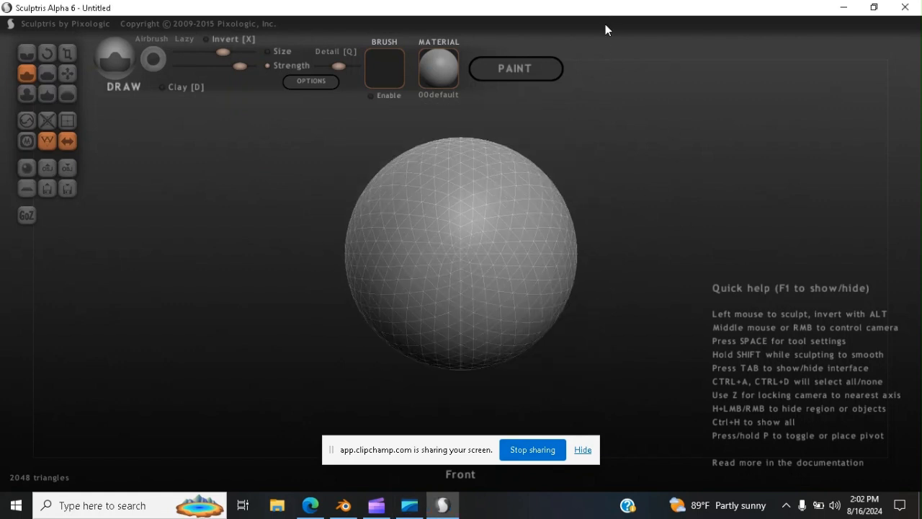
{"action": "scroll", "coordinate": [543, 209], "scroll_direction": "down", "scroll_amount": 2}
{"action": "scroll", "coordinate": [502, 215], "scroll_direction": "up", "scroll_amount": 3}
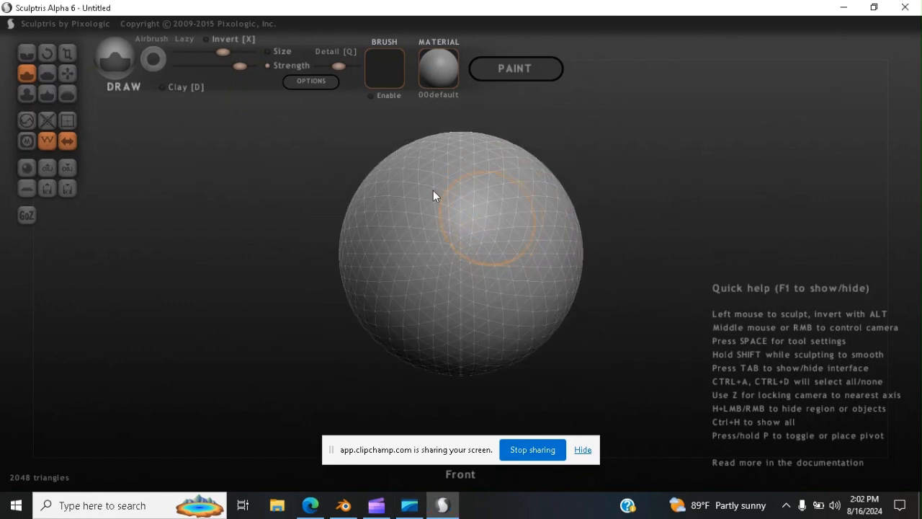
{"action": "scroll", "coordinate": [413, 171], "scroll_direction": "down", "scroll_amount": 1}
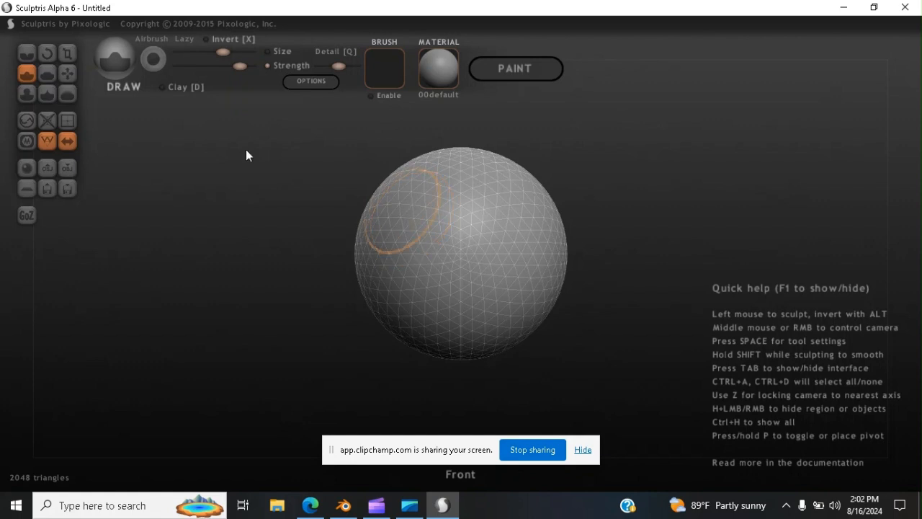
{"action": "scroll", "coordinate": [159, 133], "scroll_direction": "down", "scroll_amount": 2}
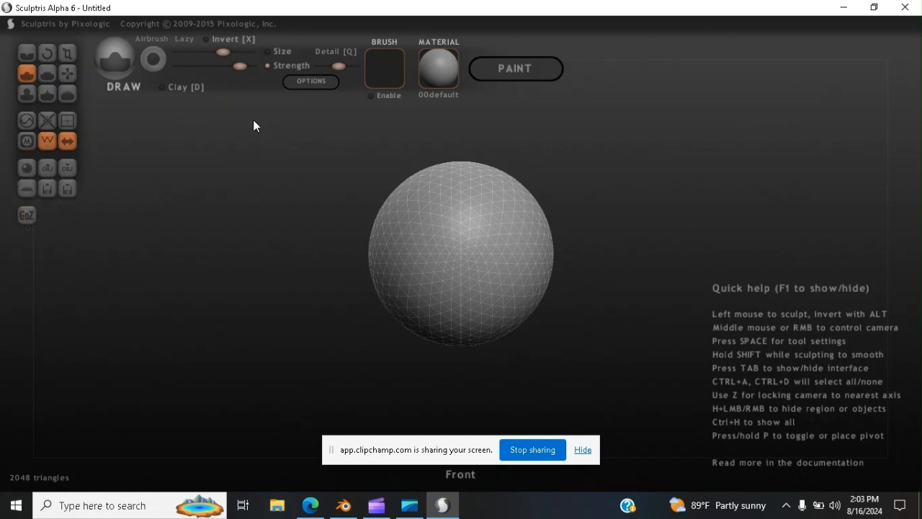
{"action": "left_click_drag", "start_coordinate": [364, 129], "coordinate": [345, 161]}
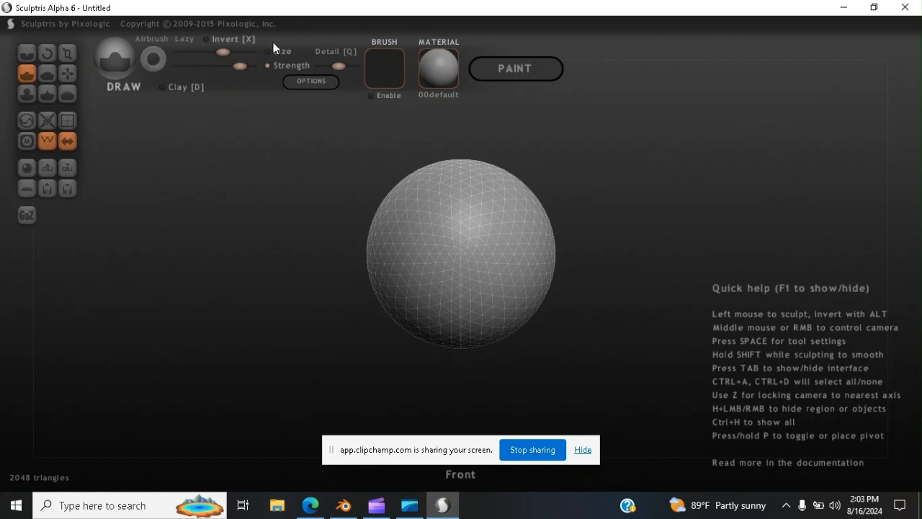
Browse the Desktop folder for a background image from the sculpt options and close the options
{"action": "left_click", "coordinate": [322, 85]}
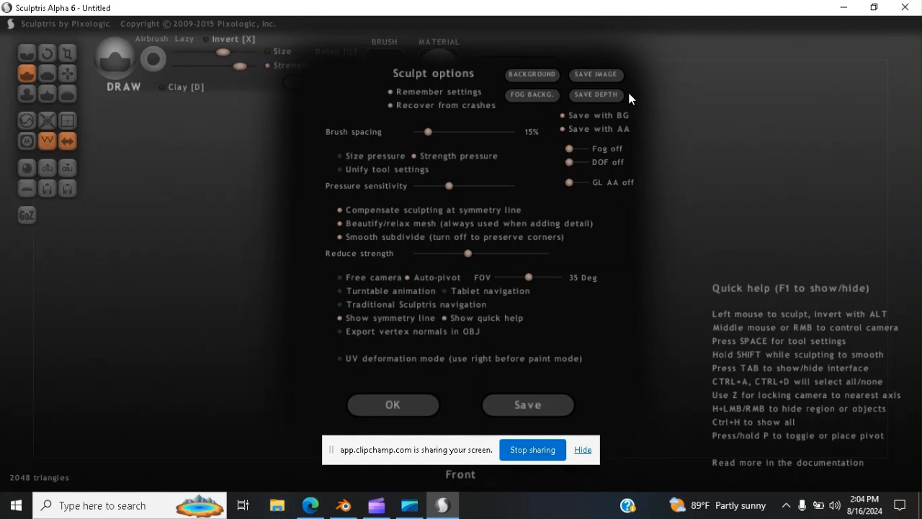
{"action": "left_click", "coordinate": [551, 79]}
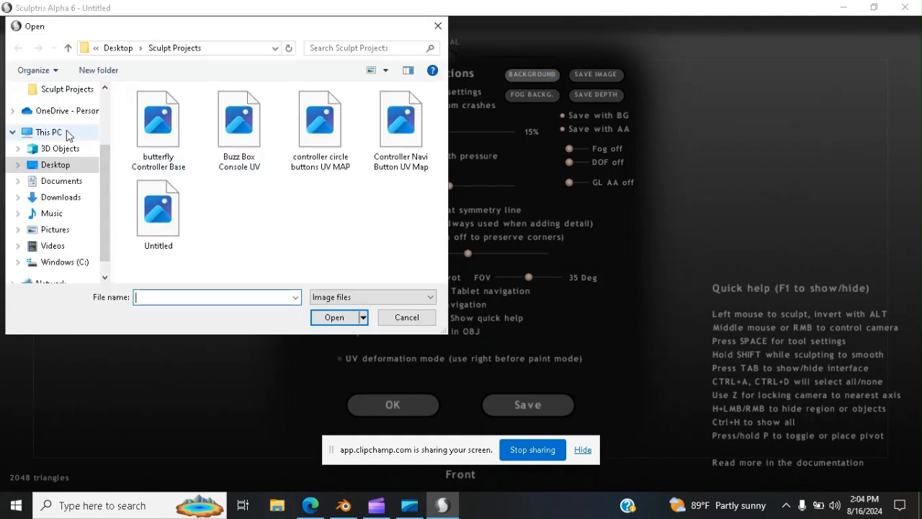
{"action": "scroll", "coordinate": [61, 127], "scroll_direction": "up", "scroll_amount": 1}
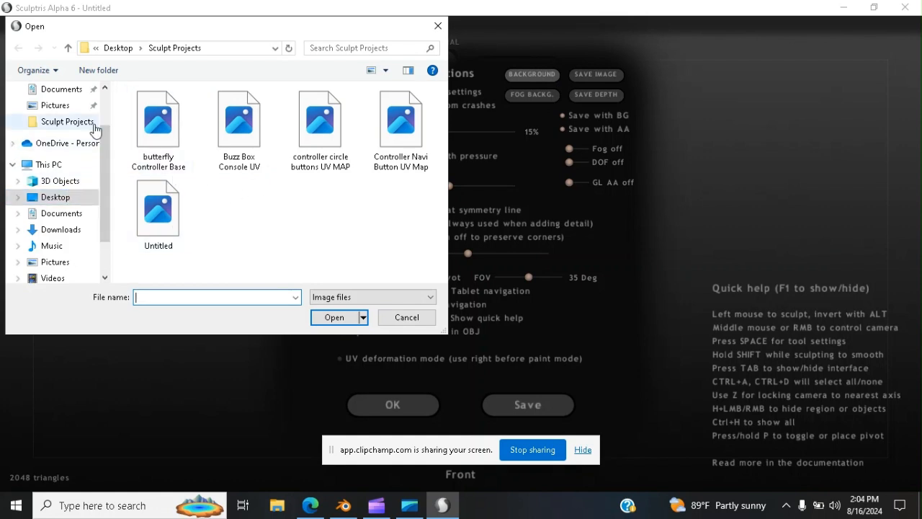
{"action": "scroll", "coordinate": [79, 126], "scroll_direction": "up", "scroll_amount": 2}
{"action": "left_click", "coordinate": [63, 119]}
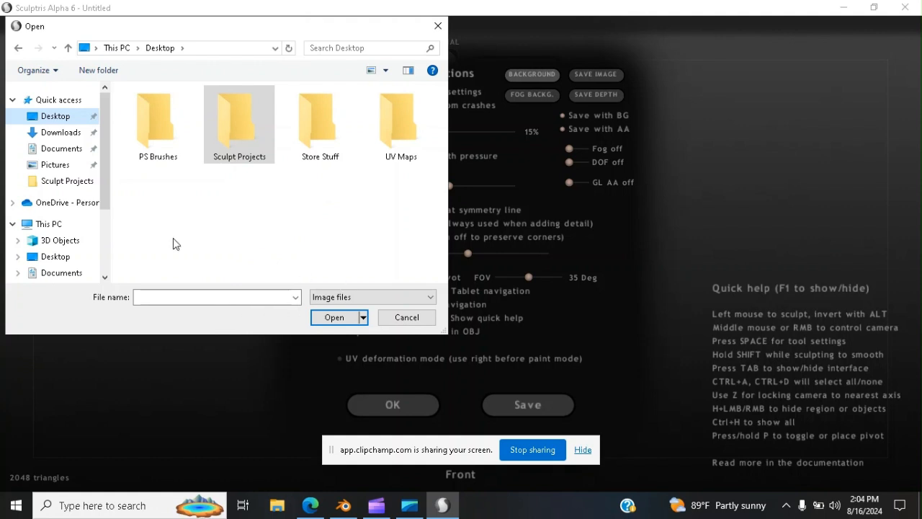
{"action": "scroll", "coordinate": [106, 144], "scroll_direction": "down", "scroll_amount": 1}
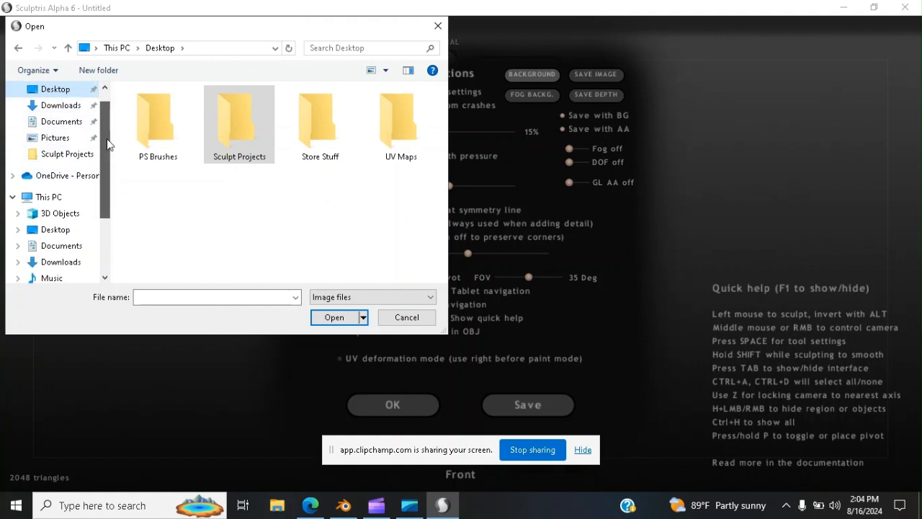
{"action": "scroll", "coordinate": [110, 137], "scroll_direction": "up", "scroll_amount": 1}
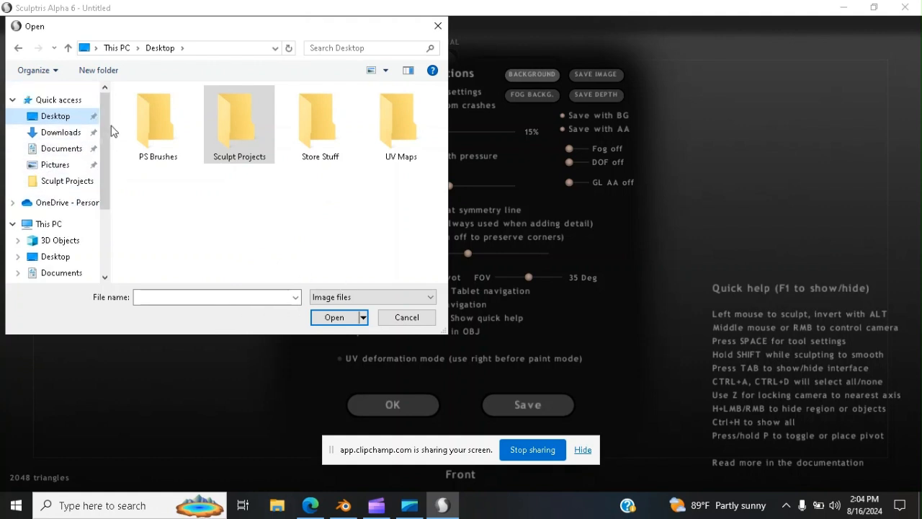
{"action": "left_click", "coordinate": [406, 319]}
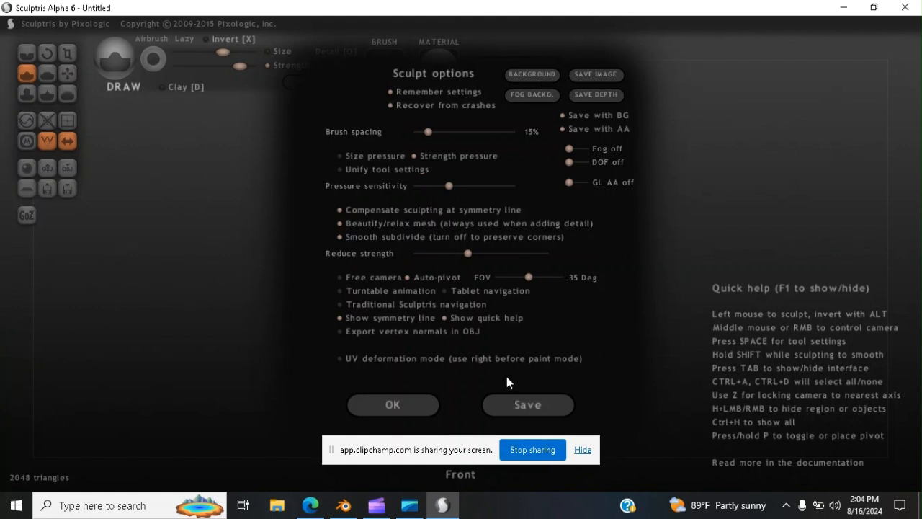
{"action": "left_click", "coordinate": [531, 405]}
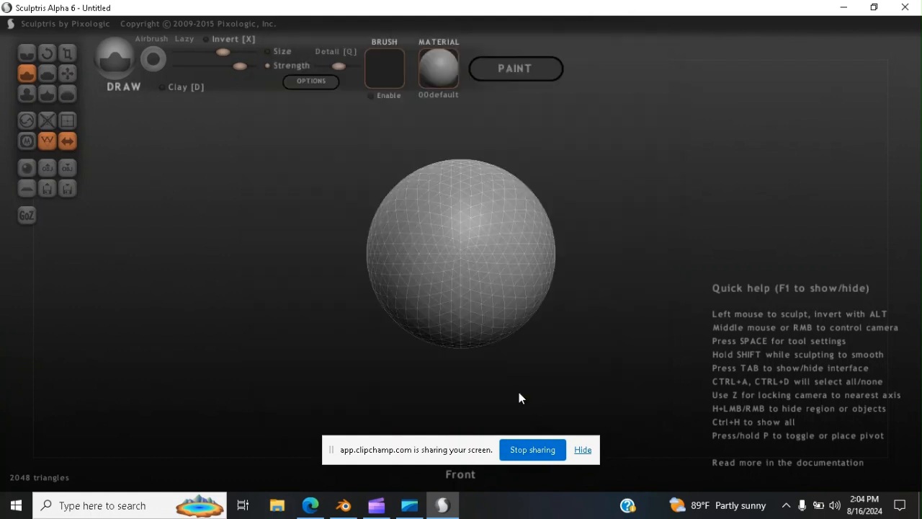
Pull the sphere's upper and lower sides outward symmetrically with the Grab tool
{"action": "scroll", "coordinate": [267, 198], "scroll_direction": "down", "scroll_amount": 1}
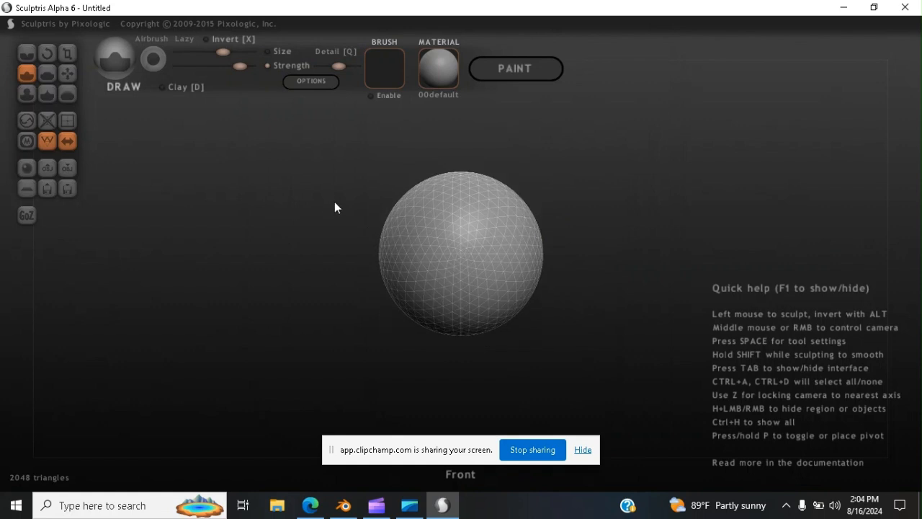
{"action": "scroll", "coordinate": [312, 195], "scroll_direction": "up", "scroll_amount": 1}
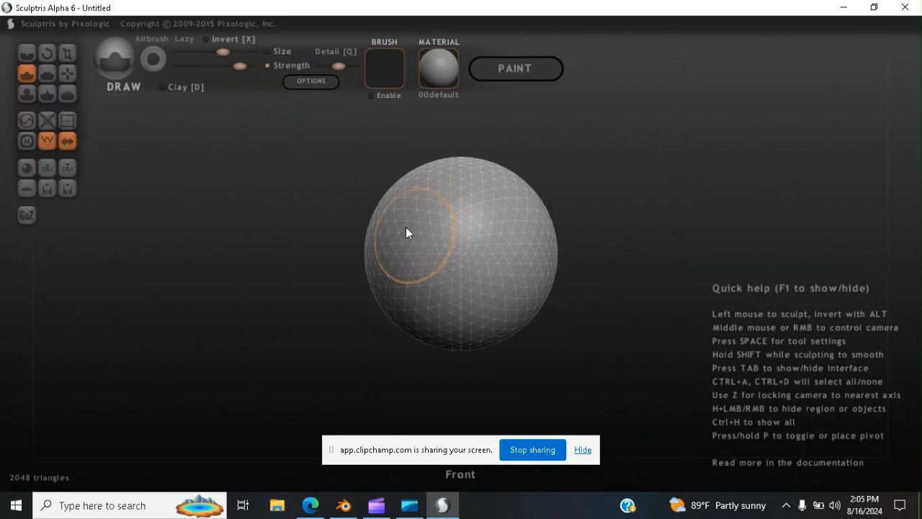
{"action": "left_click", "coordinate": [68, 72]}
{"action": "mouse_move", "coordinate": [395, 210]}
{"action": "left_mouse_down"}
{"action": "mouse_move", "coordinate": [355, 196]}
{"action": "mouse_move", "coordinate": [285, 147]}
{"action": "left_mouse_up"}
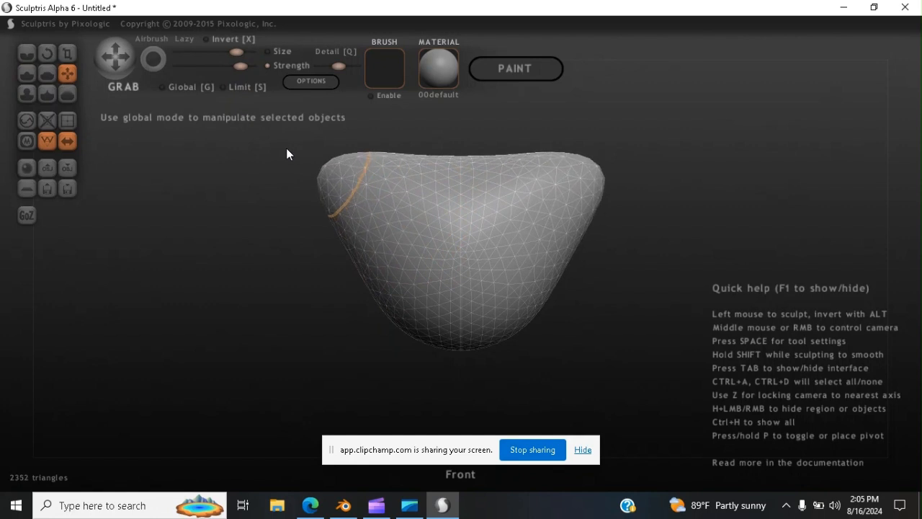
{"action": "left_click_drag", "start_coordinate": [345, 260], "coordinate": [326, 271]}
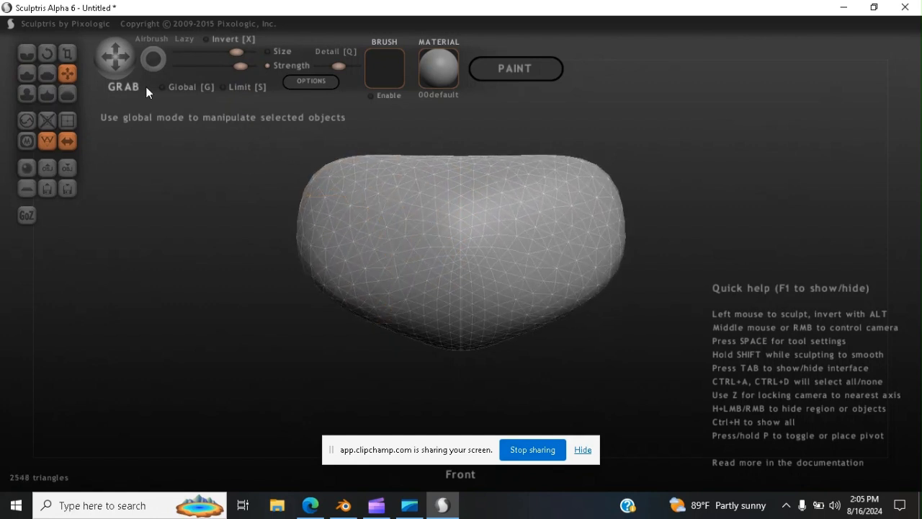
{"action": "mouse_move", "coordinate": [445, 274]}
{"action": "right_mouse_down"}
{"action": "mouse_move", "coordinate": [336, 267]}
{"action": "mouse_move", "coordinate": [376, 264]}
{"action": "mouse_move", "coordinate": [509, 208]}
{"action": "mouse_move", "coordinate": [477, 293]}
{"action": "mouse_move", "coordinate": [509, 239]}
{"action": "mouse_move", "coordinate": [512, 245]}
{"action": "right_mouse_up"}
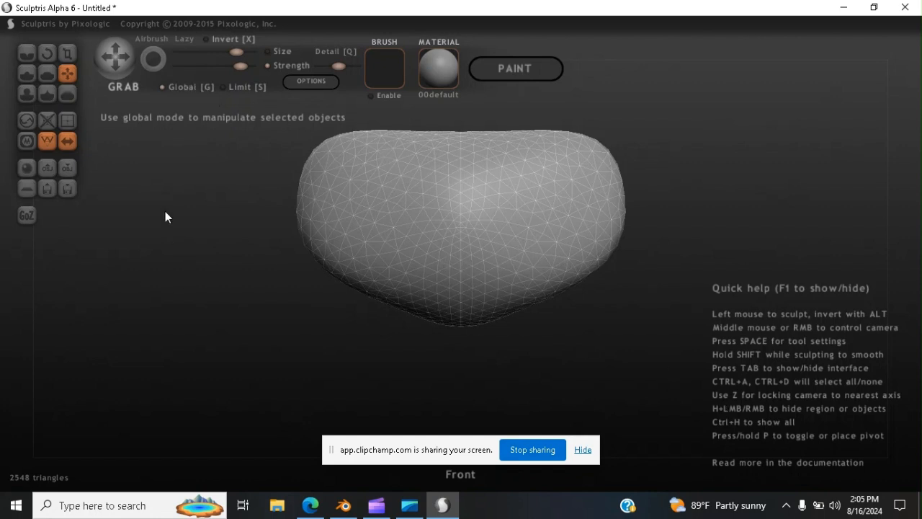
Add a mirrored pair of spheres beside the body and move them in front of it with Grab in global mode
{"action": "left_click", "coordinate": [26, 167]}
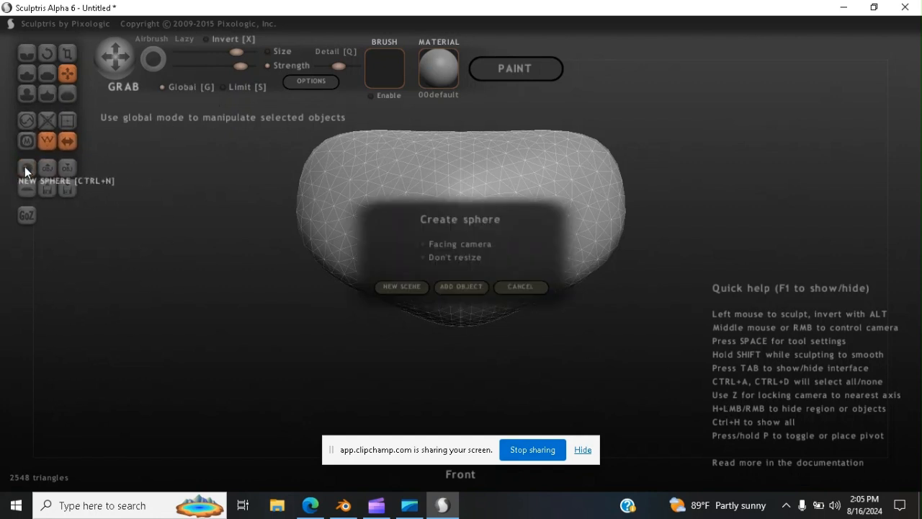
{"action": "left_click", "coordinate": [459, 286]}
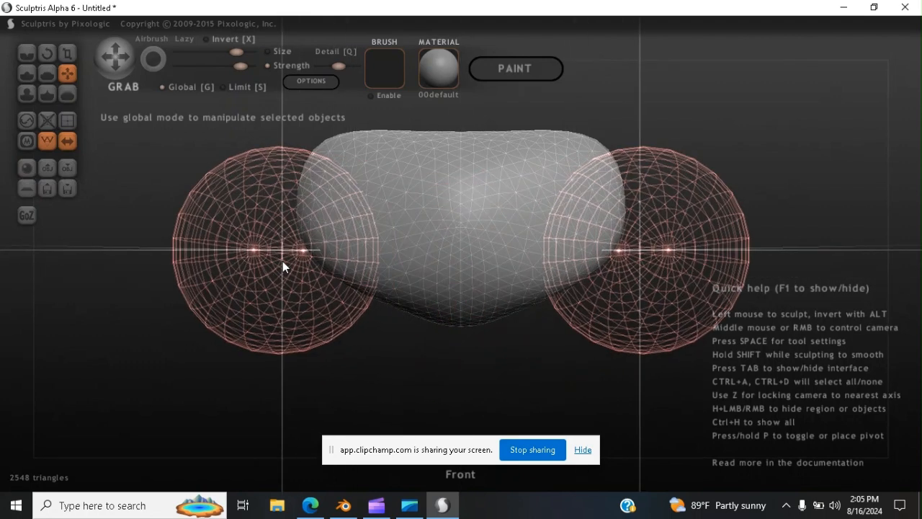
{"action": "left_click", "coordinate": [283, 263]}
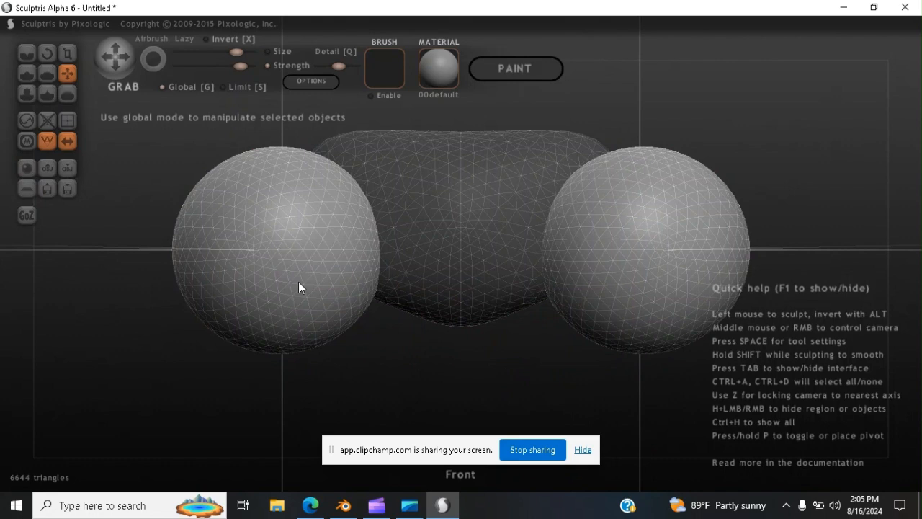
{"action": "middle_click_drag", "start_coordinate": [279, 247], "coordinate": [759, 167]}
{"action": "left_click_drag", "start_coordinate": [758, 167], "coordinate": [687, 363]}
{"action": "middle_click_drag", "start_coordinate": [783, 252], "coordinate": [542, 286]}
{"action": "middle_click_drag", "start_coordinate": [424, 302], "coordinate": [401, 258]}
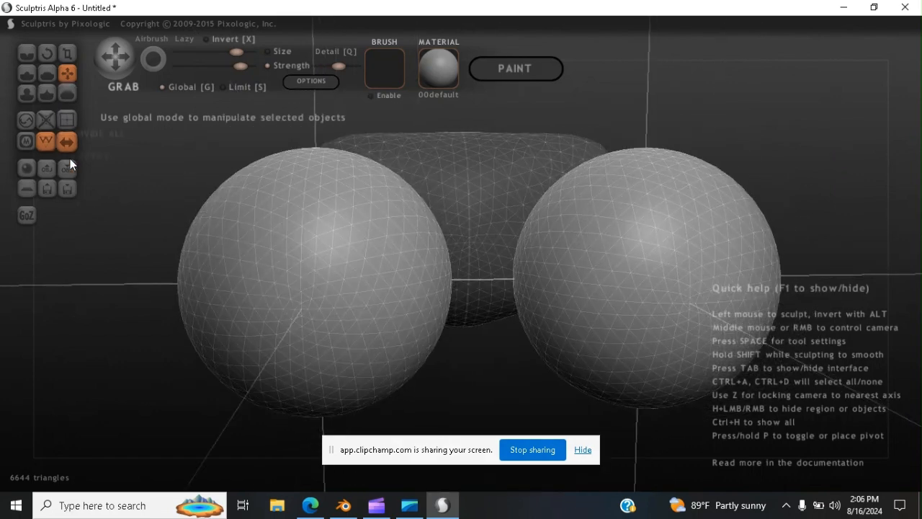
Start a new scene with a fresh sphere, discarding the current objects
{"action": "left_click", "coordinate": [28, 170]}
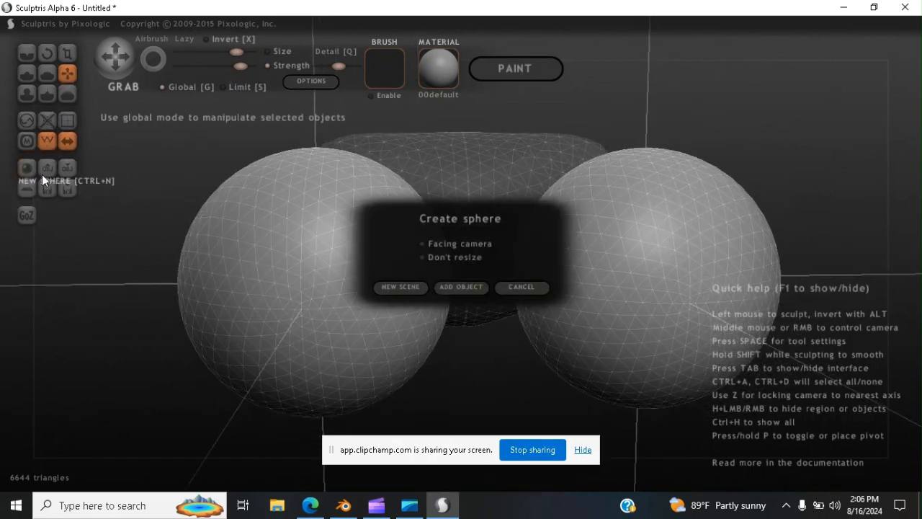
{"action": "left_click", "coordinate": [400, 287]}
{"action": "left_click", "coordinate": [446, 297]}
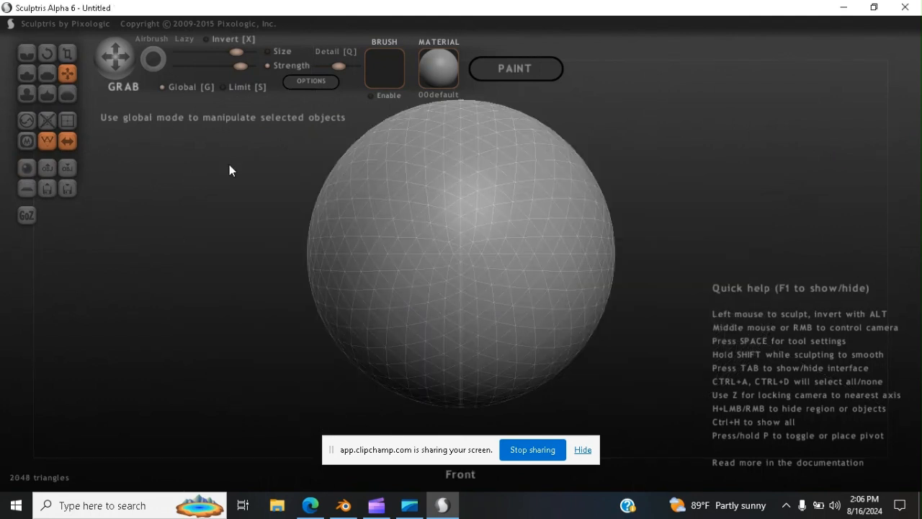
{"action": "scroll", "coordinate": [278, 188], "scroll_direction": "down", "scroll_amount": 3}
{"action": "scroll", "coordinate": [342, 189], "scroll_direction": "up", "scroll_amount": 3}
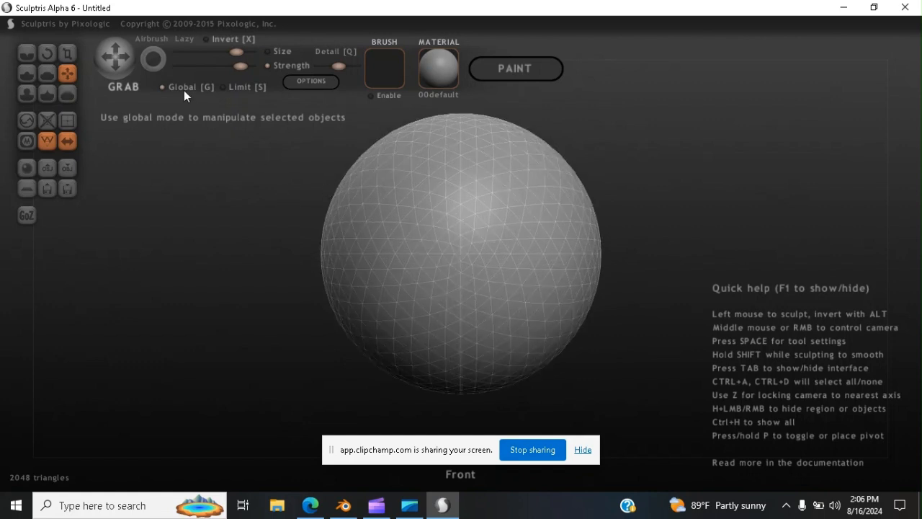
Turn off Grab's global mode and pull an upper and a lower lobe out of each side of the sphere
{"action": "left_click", "coordinate": [183, 87]}
{"action": "mouse_move", "coordinate": [384, 194]}
{"action": "left_mouse_down"}
{"action": "mouse_move", "coordinate": [317, 140]}
{"action": "mouse_move", "coordinate": [315, 175]}
{"action": "left_mouse_up"}
{"action": "mouse_move", "coordinate": [334, 228]}
{"action": "left_mouse_down"}
{"action": "mouse_move", "coordinate": [257, 216]}
{"action": "mouse_move", "coordinate": [353, 319]}
{"action": "mouse_move", "coordinate": [199, 371]}
{"action": "left_mouse_up"}
{"action": "mouse_move", "coordinate": [222, 347]}
{"action": "middle_mouse_down"}
{"action": "mouse_move", "coordinate": [315, 364]}
{"action": "mouse_move", "coordinate": [488, 351]}
{"action": "mouse_move", "coordinate": [507, 368]}
{"action": "middle_mouse_up"}
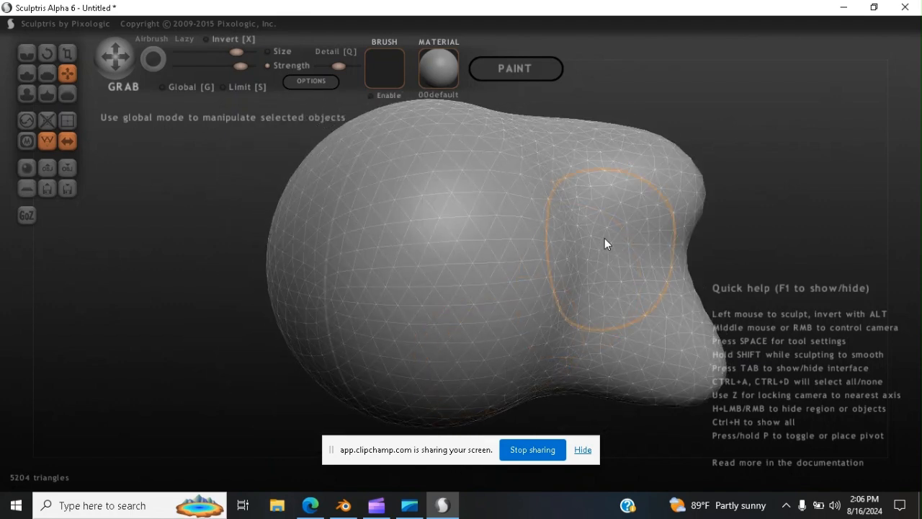
{"action": "mouse_move", "coordinate": [629, 192]}
{"action": "left_mouse_down"}
{"action": "mouse_move", "coordinate": [676, 181]}
{"action": "mouse_move", "coordinate": [699, 162]}
{"action": "mouse_move", "coordinate": [707, 108]}
{"action": "left_mouse_up"}
{"action": "mouse_move", "coordinate": [674, 358]}
{"action": "left_mouse_down"}
{"action": "mouse_move", "coordinate": [669, 408]}
{"action": "mouse_move", "coordinate": [651, 425]}
{"action": "left_mouse_up"}
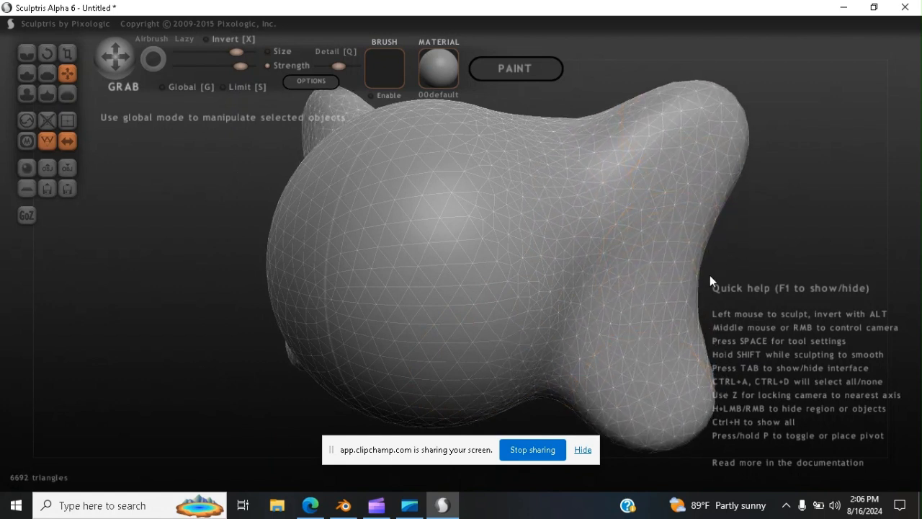
Reshape the middle and underside of the form between the lobes with the Grab tool
{"action": "mouse_move", "coordinate": [683, 263]}
{"action": "left_mouse_down"}
{"action": "mouse_move", "coordinate": [731, 261]}
{"action": "mouse_move", "coordinate": [602, 289]}
{"action": "mouse_move", "coordinate": [440, 278]}
{"action": "mouse_move", "coordinate": [451, 278]}
{"action": "left_mouse_up"}
{"action": "left_click_drag", "start_coordinate": [477, 407], "coordinate": [470, 263]}
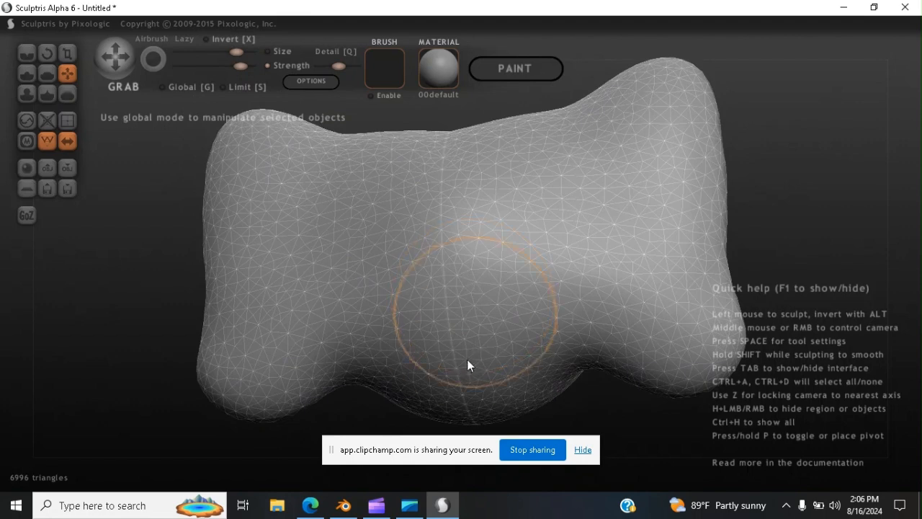
{"action": "mouse_move", "coordinate": [446, 360]}
{"action": "middle_mouse_down"}
{"action": "mouse_move", "coordinate": [455, 267]}
{"action": "mouse_move", "coordinate": [435, 268]}
{"action": "mouse_move", "coordinate": [483, 319]}
{"action": "middle_mouse_up"}
{"action": "mouse_move", "coordinate": [487, 350]}
{"action": "left_mouse_down"}
{"action": "mouse_move", "coordinate": [497, 407]}
{"action": "mouse_move", "coordinate": [497, 397]}
{"action": "mouse_move", "coordinate": [511, 407]}
{"action": "left_mouse_up"}
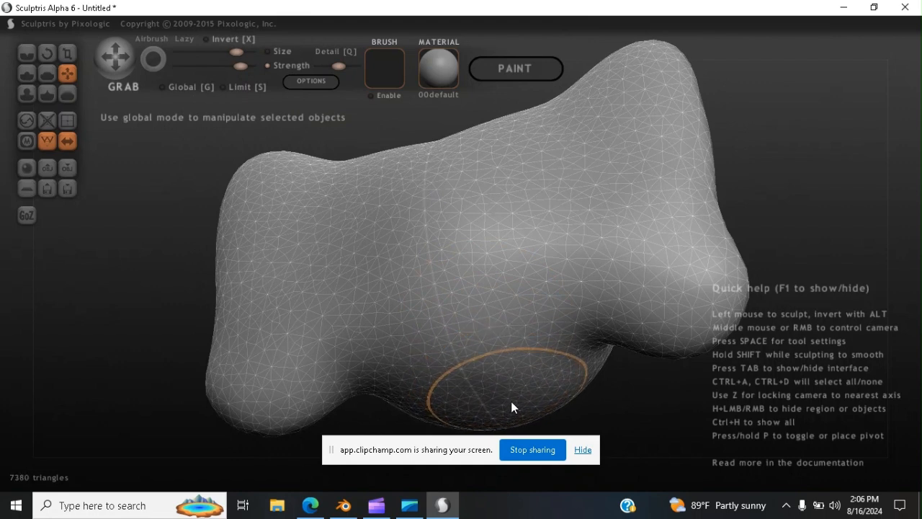
{"action": "mouse_move", "coordinate": [516, 405]}
{"action": "middle_mouse_down"}
{"action": "mouse_move", "coordinate": [520, 413]}
{"action": "mouse_move", "coordinate": [413, 416]}
{"action": "mouse_move", "coordinate": [292, 442]}
{"action": "mouse_move", "coordinate": [305, 439]}
{"action": "mouse_move", "coordinate": [428, 262]}
{"action": "mouse_move", "coordinate": [434, 312]}
{"action": "mouse_move", "coordinate": [411, 253]}
{"action": "middle_mouse_up"}
{"action": "mouse_move", "coordinate": [282, 164]}
{"action": "left_mouse_down"}
{"action": "mouse_move", "coordinate": [227, 152]}
{"action": "mouse_move", "coordinate": [209, 160]}
{"action": "mouse_move", "coordinate": [259, 221]}
{"action": "mouse_move", "coordinate": [263, 237]}
{"action": "mouse_move", "coordinate": [244, 245]}
{"action": "left_mouse_up"}
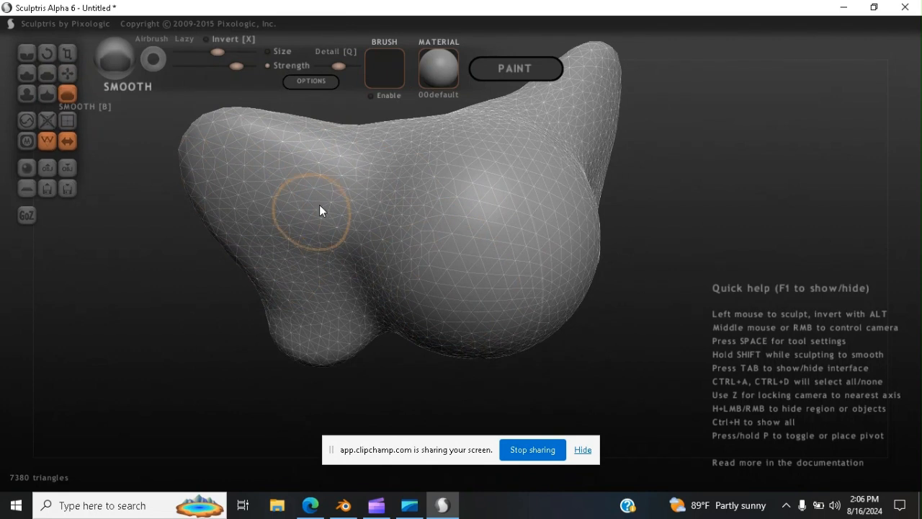
Set up the Draw brush with a reduced size and Invert enabled, trying the Clay option on the way
{"action": "left_click", "coordinate": [29, 75]}
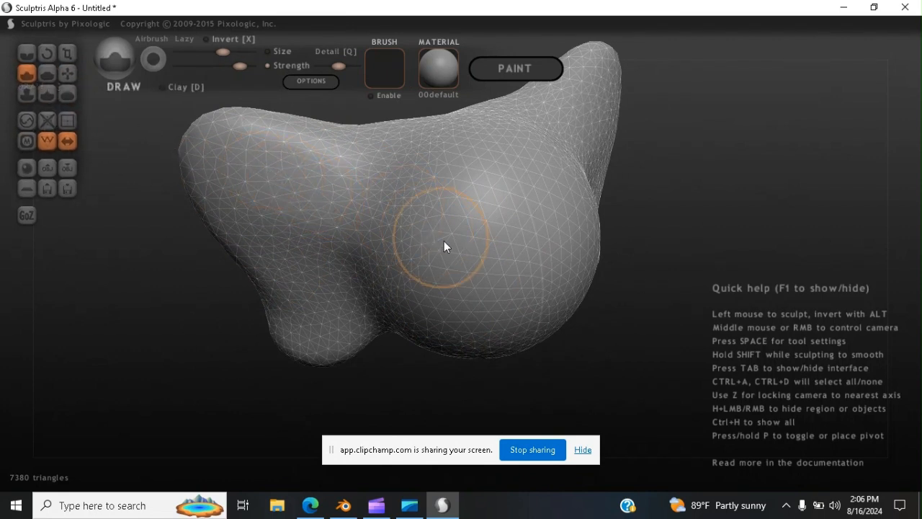
{"action": "left_click_drag", "start_coordinate": [222, 54], "coordinate": [193, 54]}
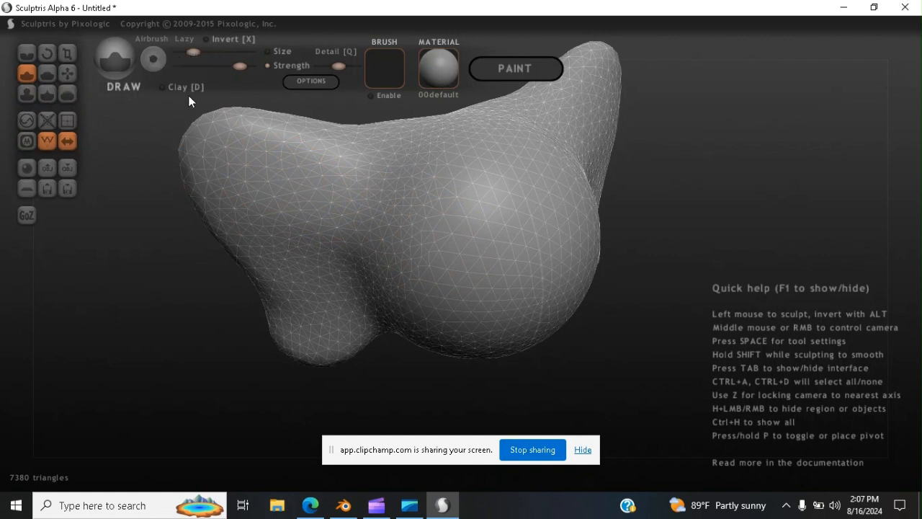
{"action": "left_click", "coordinate": [177, 89]}
{"action": "left_click", "coordinate": [162, 88]}
{"action": "scroll", "coordinate": [189, 162], "scroll_direction": "up", "scroll_amount": 2}
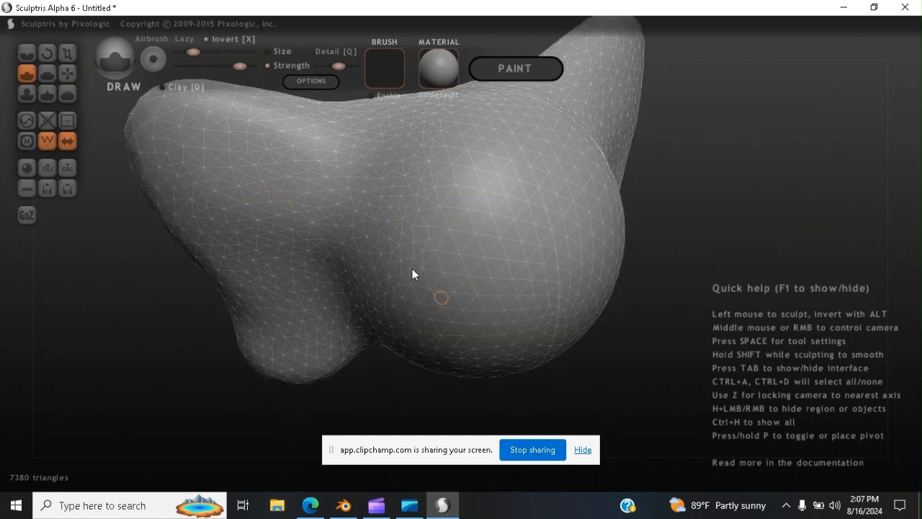
{"action": "scroll", "coordinate": [432, 273], "scroll_direction": "up", "scroll_amount": 2}
{"action": "left_click_drag", "start_coordinate": [197, 52], "coordinate": [221, 58]}
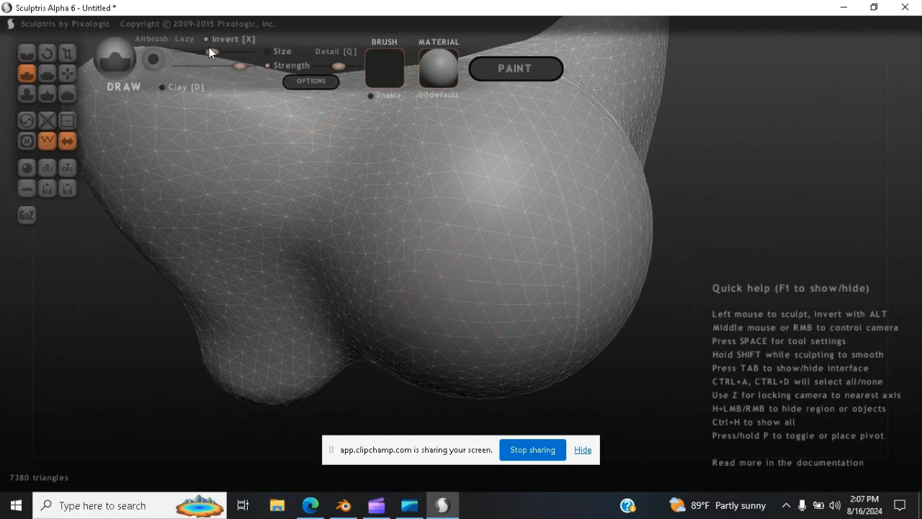
{"action": "mouse_move", "coordinate": [425, 302]}
{"action": "left_mouse_down"}
{"action": "mouse_move", "coordinate": [404, 289]}
{"action": "mouse_move", "coordinate": [430, 309]}
{"action": "left_mouse_up"}
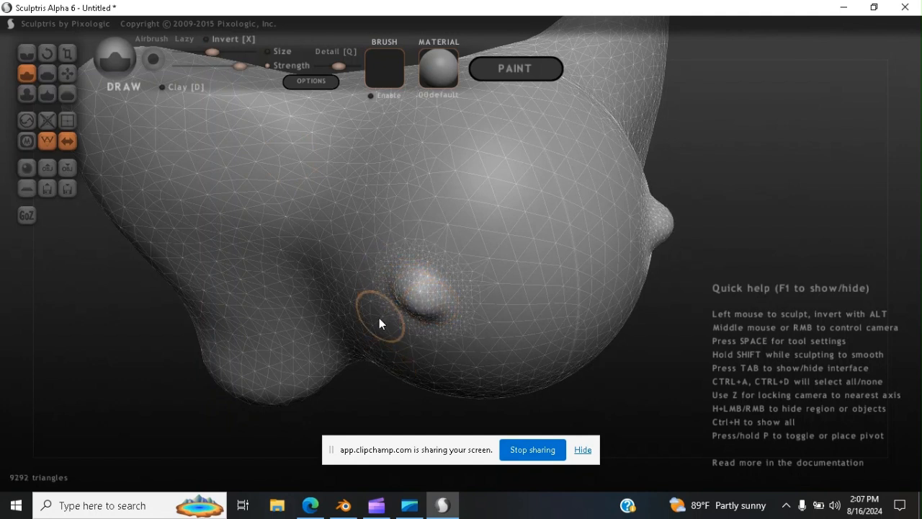
{"action": "key", "text": "ctrl+z"}
{"action": "key", "text": "ctrl+z"}
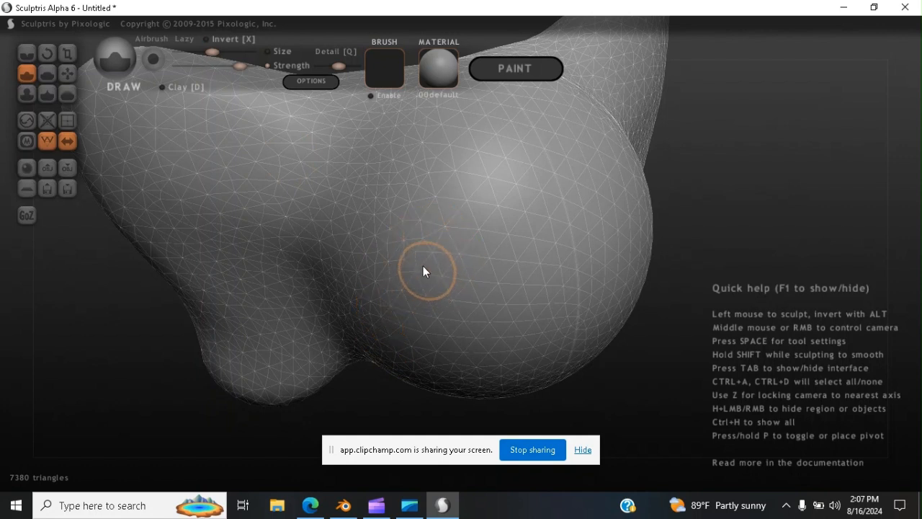
Carve an oval socket into the side of the rounded form with the inverted Draw brush
{"action": "mouse_move", "coordinate": [425, 263]}
{"action": "right_mouse_down"}
{"action": "mouse_move", "coordinate": [417, 259]}
{"action": "mouse_move", "coordinate": [438, 265]}
{"action": "right_mouse_up"}
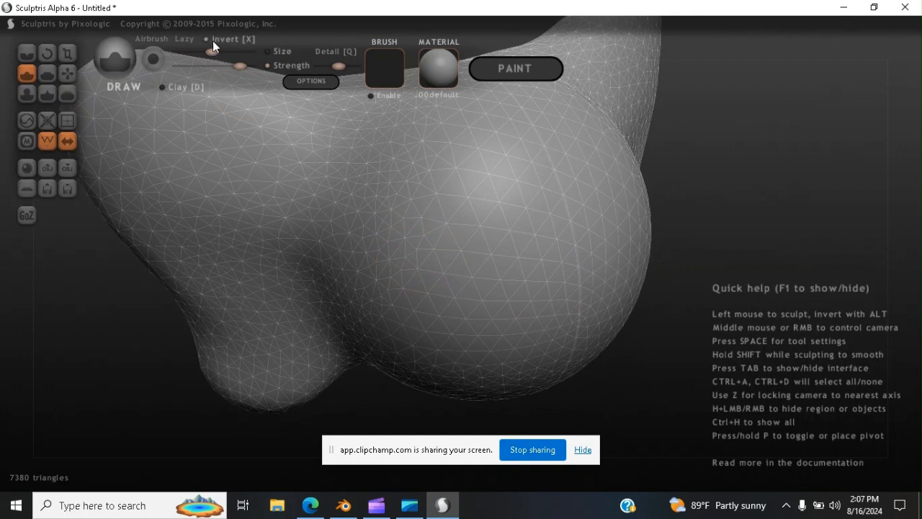
{"action": "mouse_move", "coordinate": [444, 298]}
{"action": "left_mouse_down"}
{"action": "mouse_move", "coordinate": [419, 280]}
{"action": "mouse_move", "coordinate": [430, 303]}
{"action": "mouse_move", "coordinate": [450, 307]}
{"action": "mouse_move", "coordinate": [460, 283]}
{"action": "mouse_move", "coordinate": [430, 253]}
{"action": "mouse_move", "coordinate": [412, 252]}
{"action": "mouse_move", "coordinate": [412, 278]}
{"action": "mouse_move", "coordinate": [435, 301]}
{"action": "mouse_move", "coordinate": [445, 303]}
{"action": "mouse_move", "coordinate": [414, 270]}
{"action": "mouse_move", "coordinate": [445, 289]}
{"action": "mouse_move", "coordinate": [448, 305]}
{"action": "mouse_move", "coordinate": [457, 292]}
{"action": "mouse_move", "coordinate": [426, 260]}
{"action": "mouse_move", "coordinate": [424, 284]}
{"action": "mouse_move", "coordinate": [445, 292]}
{"action": "mouse_move", "coordinate": [436, 266]}
{"action": "left_mouse_up"}
{"action": "mouse_move", "coordinate": [437, 267]}
{"action": "right_mouse_down"}
{"action": "mouse_move", "coordinate": [500, 310]}
{"action": "mouse_move", "coordinate": [467, 310]}
{"action": "mouse_move", "coordinate": [557, 314]}
{"action": "mouse_move", "coordinate": [529, 311]}
{"action": "right_mouse_up"}
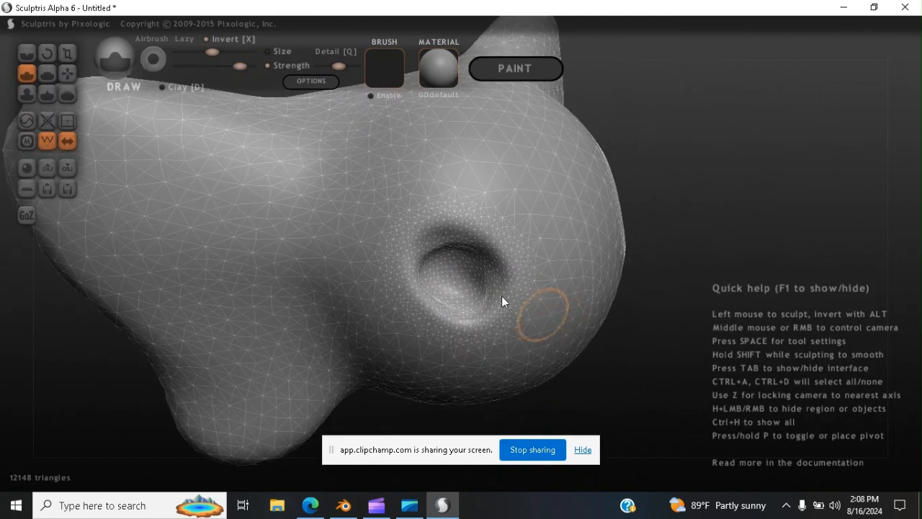
{"action": "mouse_move", "coordinate": [472, 271]}
{"action": "left_mouse_down"}
{"action": "mouse_move", "coordinate": [465, 259]}
{"action": "mouse_move", "coordinate": [423, 253]}
{"action": "mouse_move", "coordinate": [465, 303]}
{"action": "mouse_move", "coordinate": [472, 276]}
{"action": "mouse_move", "coordinate": [444, 253]}
{"action": "mouse_move", "coordinate": [510, 286]}
{"action": "left_mouse_up"}
{"action": "right_click_drag", "start_coordinate": [528, 300], "coordinate": [516, 289]}
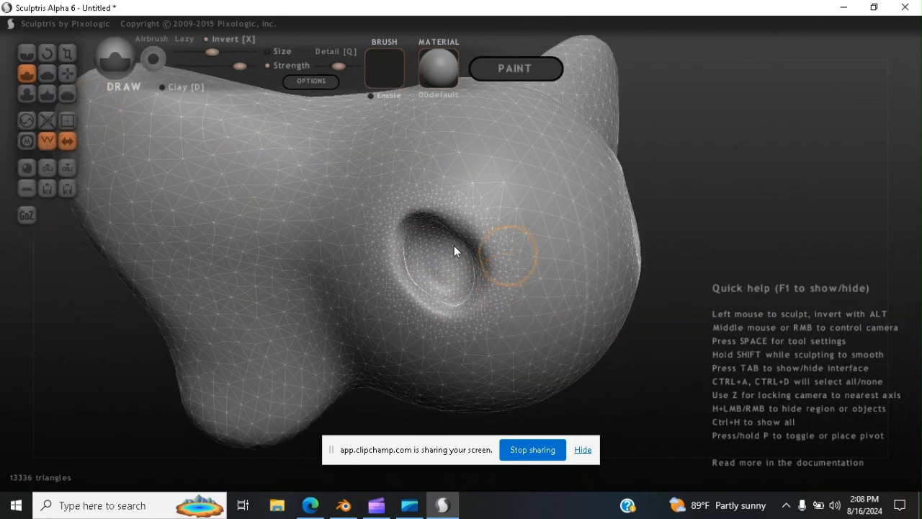
{"action": "left_click_drag", "start_coordinate": [399, 238], "coordinate": [389, 232]}
Reshape the socket with the Grab tool, reducing the brush size and pushing its lower rim up into a wavy edge
{"action": "left_click", "coordinate": [67, 74]}
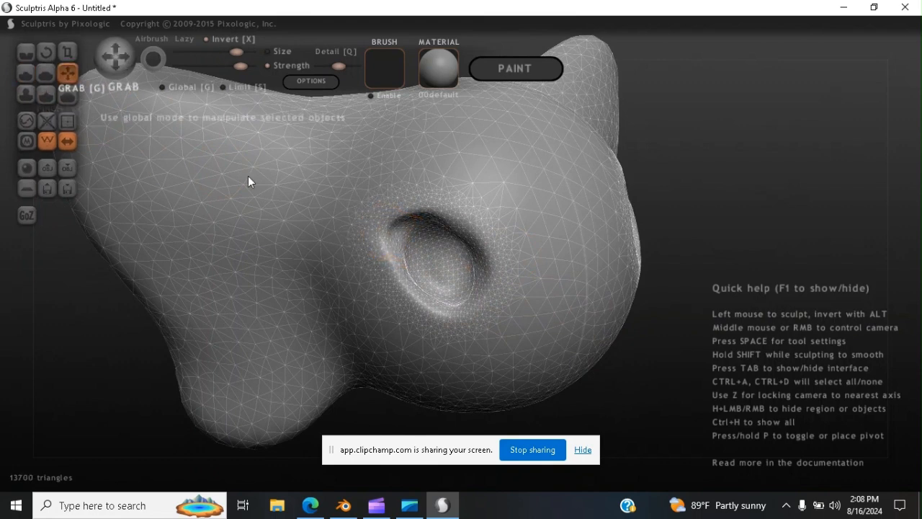
{"action": "left_click_drag", "start_coordinate": [425, 304], "coordinate": [419, 283]}
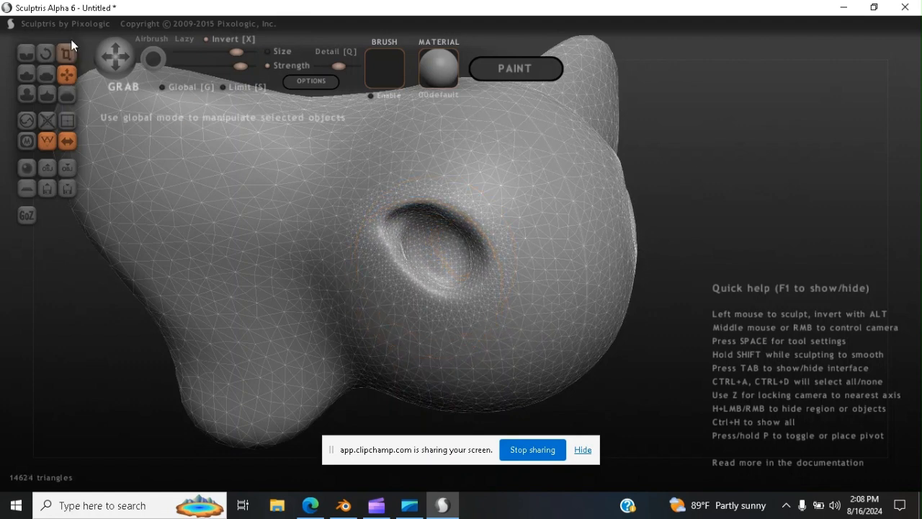
{"action": "left_click_drag", "start_coordinate": [236, 52], "coordinate": [210, 49]}
{"action": "mouse_move", "coordinate": [437, 281]}
{"action": "left_mouse_down"}
{"action": "mouse_move", "coordinate": [444, 274]}
{"action": "mouse_move", "coordinate": [429, 284]}
{"action": "mouse_move", "coordinate": [435, 270]}
{"action": "mouse_move", "coordinate": [459, 294]}
{"action": "mouse_move", "coordinate": [440, 275]}
{"action": "mouse_move", "coordinate": [446, 265]}
{"action": "mouse_move", "coordinate": [408, 252]}
{"action": "left_mouse_up"}
{"action": "mouse_move", "coordinate": [486, 300]}
{"action": "right_mouse_down"}
{"action": "mouse_move", "coordinate": [415, 303]}
{"action": "mouse_move", "coordinate": [441, 288]}
{"action": "mouse_move", "coordinate": [489, 284]}
{"action": "right_mouse_up"}
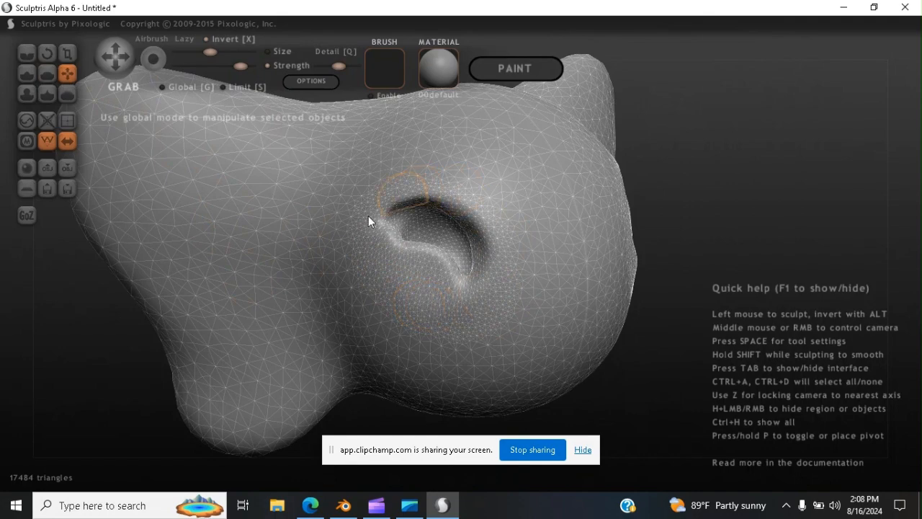
Thin out the mesh around the socket with the Reduce Brush at a lower size and strength, with Invert off
{"action": "scroll", "coordinate": [448, 304], "scroll_direction": "up", "scroll_amount": 3}
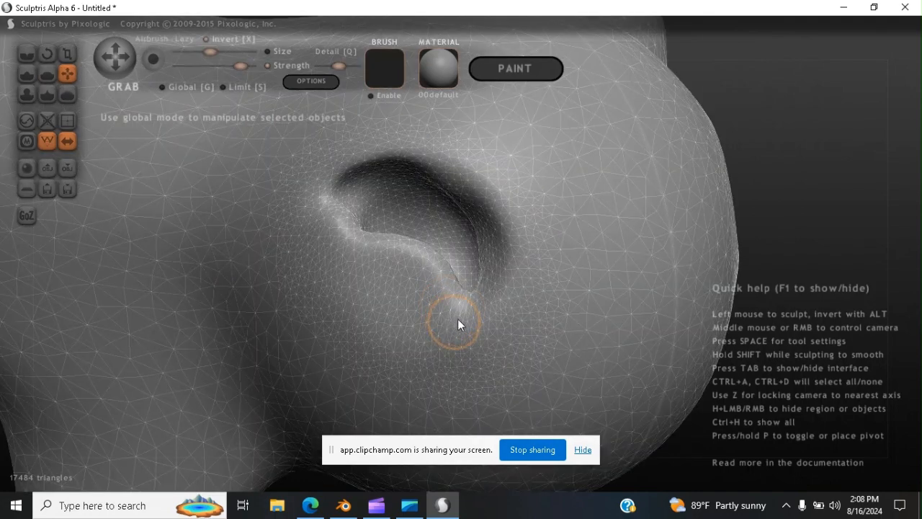
{"action": "scroll", "coordinate": [457, 319], "scroll_direction": "up", "scroll_amount": 5}
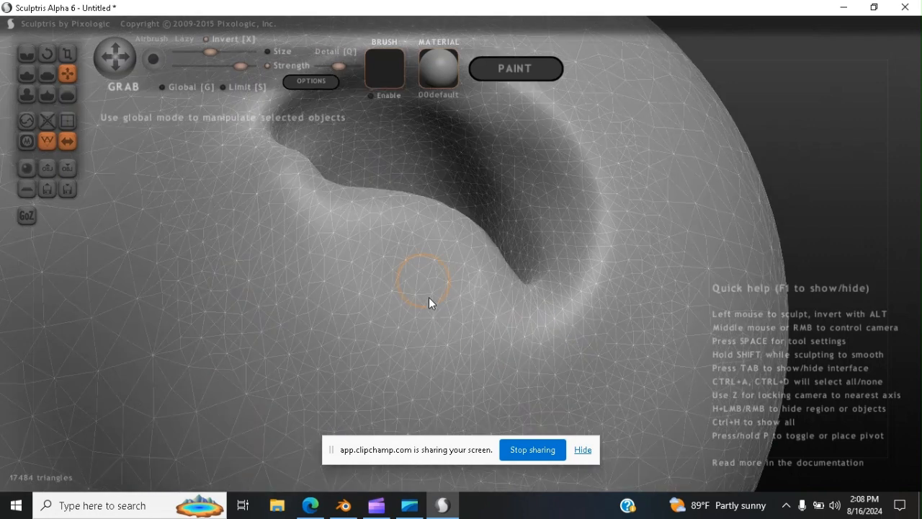
{"action": "scroll", "coordinate": [483, 316], "scroll_direction": "down", "scroll_amount": 3}
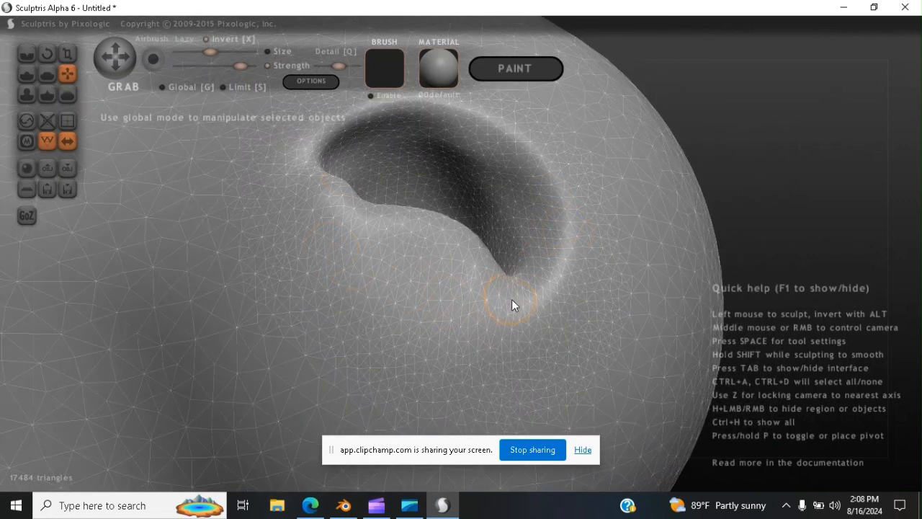
{"action": "middle_click_drag", "start_coordinate": [512, 299], "coordinate": [99, 474]}
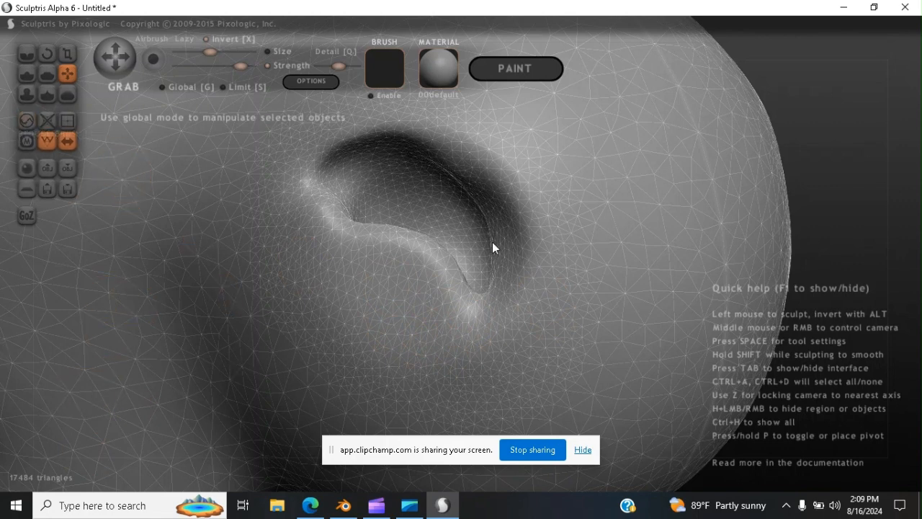
{"action": "left_click", "coordinate": [26, 121]}
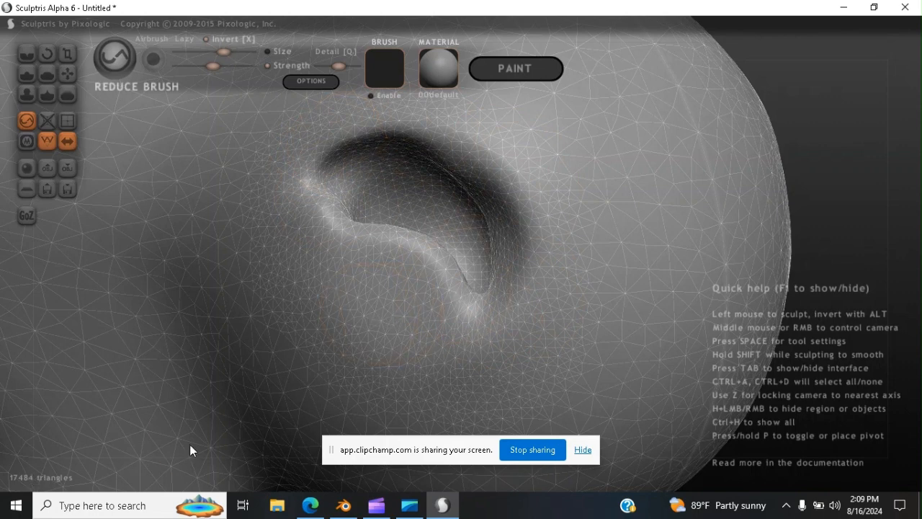
{"action": "scroll", "coordinate": [239, 141], "scroll_direction": "down", "scroll_amount": 2}
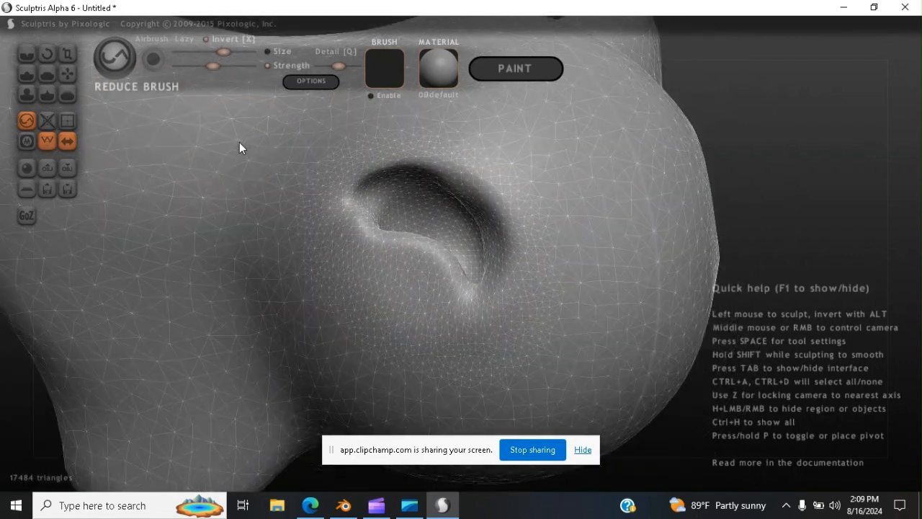
{"action": "scroll", "coordinate": [308, 189], "scroll_direction": "up", "scroll_amount": 2}
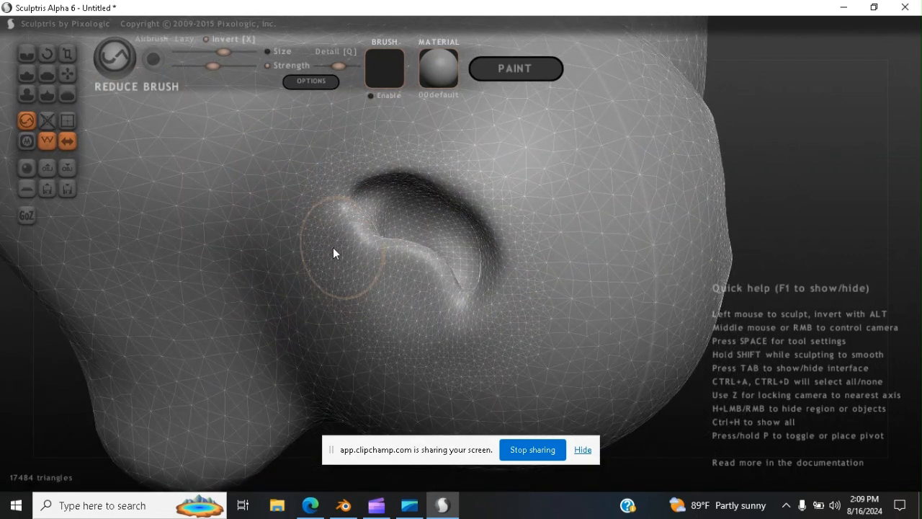
{"action": "left_click_drag", "start_coordinate": [224, 52], "coordinate": [212, 54]}
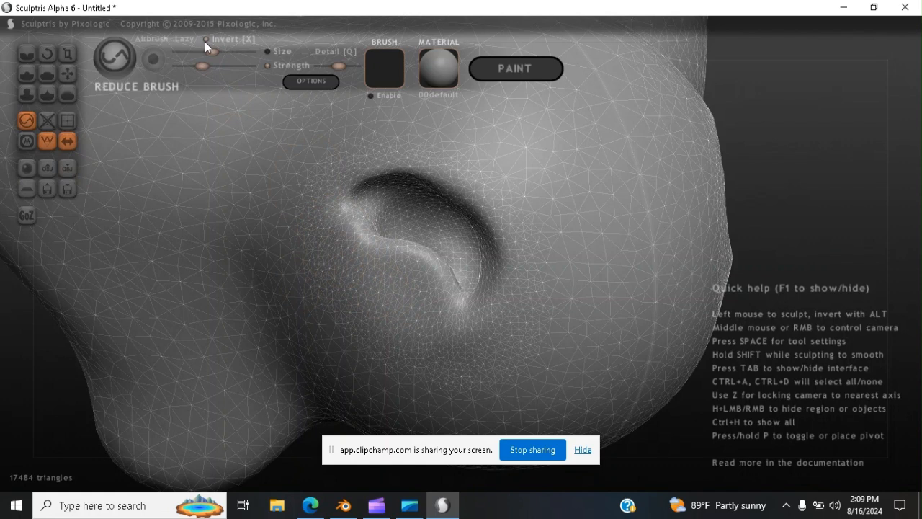
{"action": "mouse_move", "coordinate": [363, 305]}
{"action": "left_mouse_down"}
{"action": "mouse_move", "coordinate": [381, 289]}
{"action": "mouse_move", "coordinate": [352, 270]}
{"action": "mouse_move", "coordinate": [353, 284]}
{"action": "mouse_move", "coordinate": [329, 278]}
{"action": "mouse_move", "coordinate": [354, 305]}
{"action": "mouse_move", "coordinate": [351, 321]}
{"action": "mouse_move", "coordinate": [405, 347]}
{"action": "mouse_move", "coordinate": [436, 353]}
{"action": "mouse_move", "coordinate": [395, 315]}
{"action": "mouse_move", "coordinate": [402, 290]}
{"action": "mouse_move", "coordinate": [404, 320]}
{"action": "mouse_move", "coordinate": [459, 360]}
{"action": "mouse_move", "coordinate": [522, 334]}
{"action": "mouse_move", "coordinate": [426, 378]}
{"action": "mouse_move", "coordinate": [541, 282]}
{"action": "mouse_move", "coordinate": [500, 199]}
{"action": "mouse_move", "coordinate": [469, 184]}
{"action": "mouse_move", "coordinate": [529, 224]}
{"action": "mouse_move", "coordinate": [505, 227]}
{"action": "mouse_move", "coordinate": [506, 288]}
{"action": "mouse_move", "coordinate": [489, 306]}
{"action": "mouse_move", "coordinate": [428, 197]}
{"action": "mouse_move", "coordinate": [455, 255]}
{"action": "mouse_move", "coordinate": [427, 211]}
{"action": "mouse_move", "coordinate": [469, 260]}
{"action": "mouse_move", "coordinate": [435, 228]}
{"action": "mouse_move", "coordinate": [425, 238]}
{"action": "mouse_move", "coordinate": [402, 204]}
{"action": "mouse_move", "coordinate": [387, 212]}
{"action": "mouse_move", "coordinate": [397, 196]}
{"action": "mouse_move", "coordinate": [396, 216]}
{"action": "mouse_move", "coordinate": [411, 187]}
{"action": "mouse_move", "coordinate": [508, 264]}
{"action": "mouse_move", "coordinate": [497, 320]}
{"action": "mouse_move", "coordinate": [368, 239]}
{"action": "mouse_move", "coordinate": [352, 189]}
{"action": "mouse_move", "coordinate": [406, 171]}
{"action": "mouse_move", "coordinate": [497, 220]}
{"action": "left_mouse_up"}
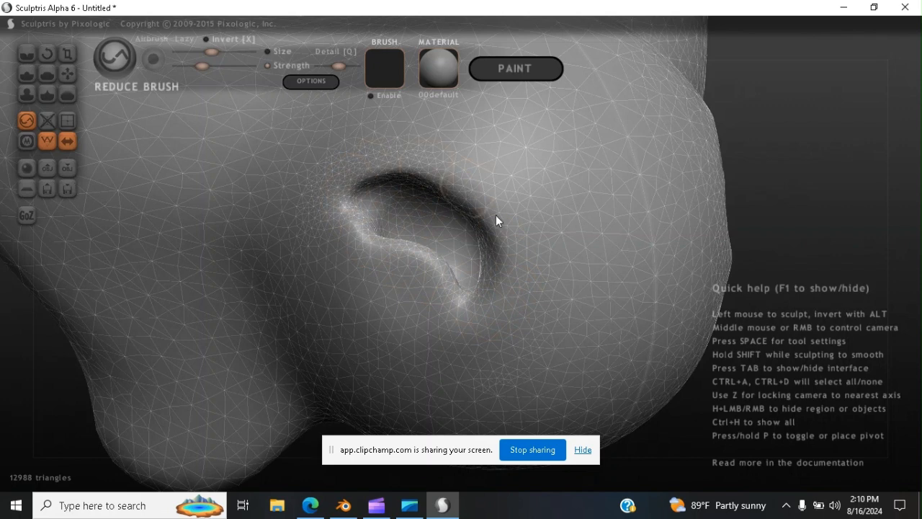
Build up a raised rim all around the socket with the Draw brush, keeping Invert off
{"action": "left_click", "coordinate": [66, 74]}
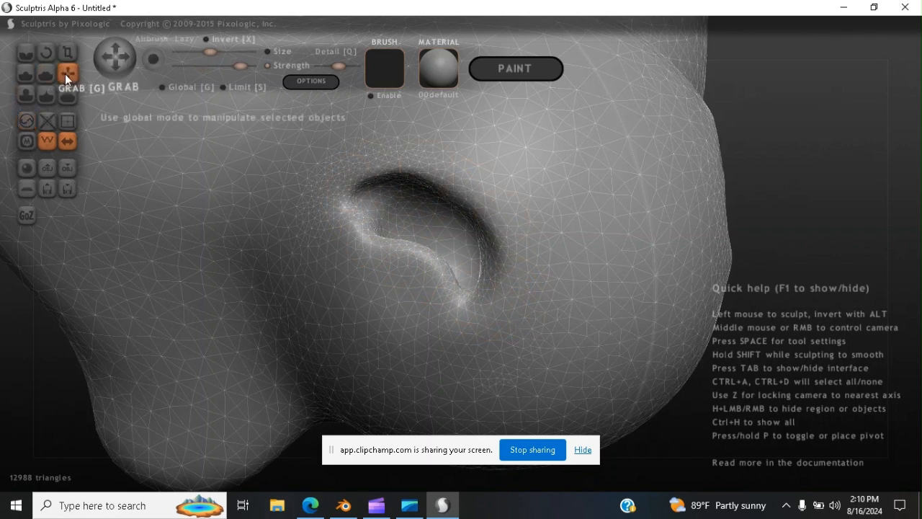
{"action": "left_click", "coordinate": [26, 75]}
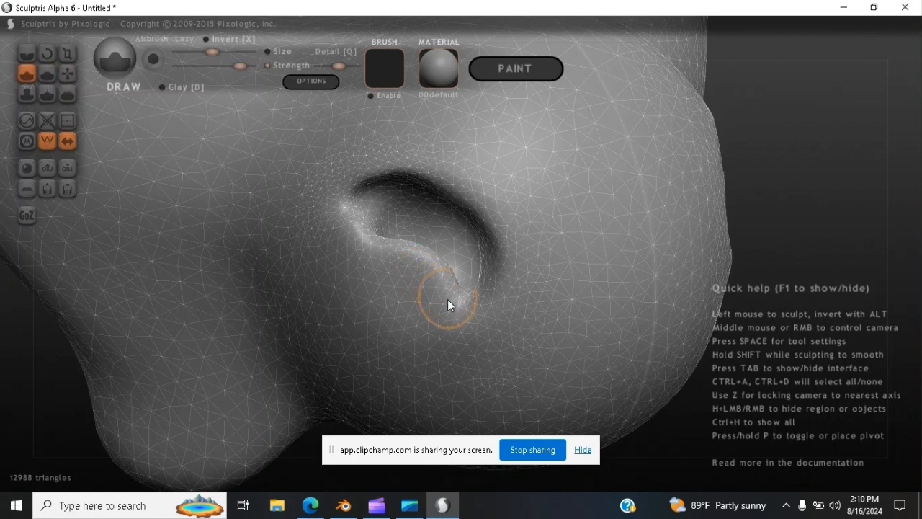
{"action": "mouse_move", "coordinate": [447, 300]}
{"action": "left_mouse_down"}
{"action": "mouse_move", "coordinate": [421, 265]}
{"action": "mouse_move", "coordinate": [358, 224]}
{"action": "mouse_move", "coordinate": [350, 203]}
{"action": "mouse_move", "coordinate": [364, 178]}
{"action": "mouse_move", "coordinate": [403, 168]}
{"action": "mouse_move", "coordinate": [436, 179]}
{"action": "mouse_move", "coordinate": [483, 227]}
{"action": "mouse_move", "coordinate": [499, 282]}
{"action": "mouse_move", "coordinate": [489, 302]}
{"action": "mouse_move", "coordinate": [455, 316]}
{"action": "mouse_move", "coordinate": [473, 308]}
{"action": "mouse_move", "coordinate": [491, 274]}
{"action": "left_mouse_up"}
{"action": "mouse_move", "coordinate": [487, 238]}
{"action": "left_mouse_down"}
{"action": "mouse_move", "coordinate": [456, 189]}
{"action": "mouse_move", "coordinate": [409, 169]}
{"action": "mouse_move", "coordinate": [366, 170]}
{"action": "mouse_move", "coordinate": [343, 197]}
{"action": "mouse_move", "coordinate": [368, 242]}
{"action": "mouse_move", "coordinate": [466, 317]}
{"action": "left_mouse_up"}
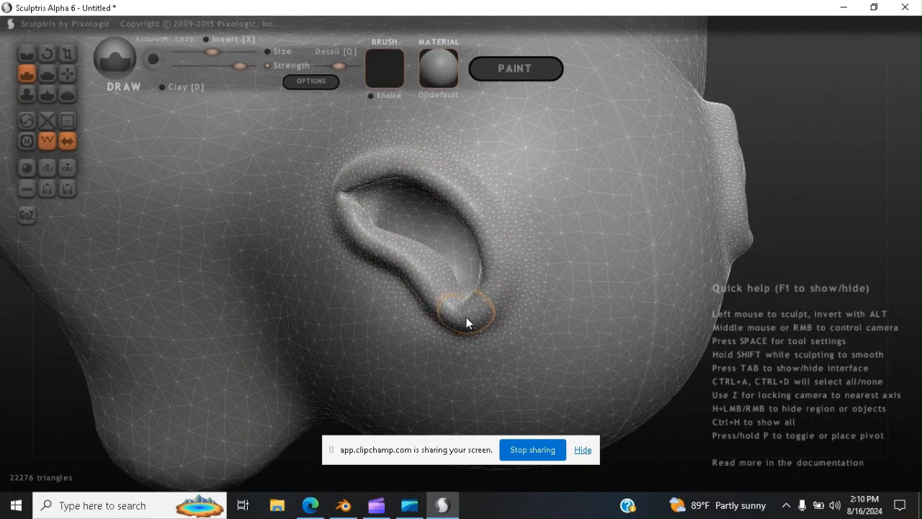
Enable Invert and Clay for the Draw brush, reduce its size and carve an elongated groove into the upper lobe
{"action": "mouse_move", "coordinate": [406, 206]}
{"action": "middle_mouse_down"}
{"action": "mouse_move", "coordinate": [448, 241]}
{"action": "mouse_move", "coordinate": [466, 230]}
{"action": "mouse_move", "coordinate": [432, 175]}
{"action": "mouse_move", "coordinate": [380, 181]}
{"action": "mouse_move", "coordinate": [335, 206]}
{"action": "mouse_move", "coordinate": [401, 227]}
{"action": "mouse_move", "coordinate": [442, 226]}
{"action": "mouse_move", "coordinate": [345, 215]}
{"action": "mouse_move", "coordinate": [391, 201]}
{"action": "middle_mouse_up"}
{"action": "middle_click_drag", "start_coordinate": [453, 189], "coordinate": [512, 173]}
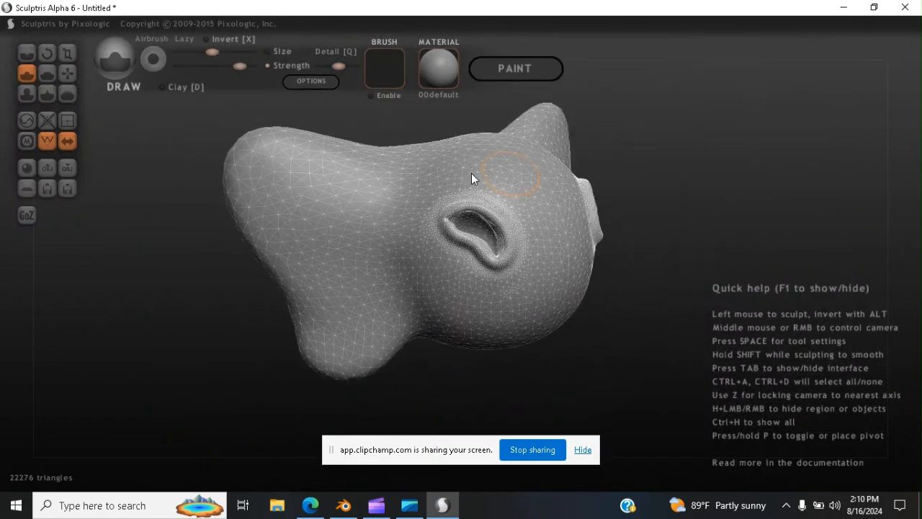
{"action": "scroll", "coordinate": [350, 203], "scroll_direction": "up", "scroll_amount": 2}
{"action": "left_click", "coordinate": [216, 39]}
{"action": "left_click", "coordinate": [170, 88]}
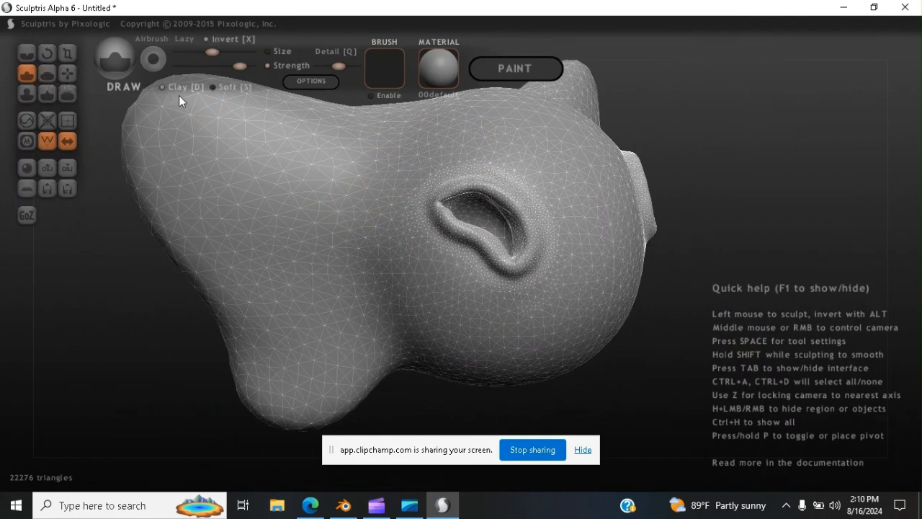
{"action": "left_click_drag", "start_coordinate": [208, 54], "coordinate": [203, 51]}
{"action": "mouse_move", "coordinate": [306, 200]}
{"action": "left_mouse_down"}
{"action": "mouse_move", "coordinate": [263, 153]}
{"action": "mouse_move", "coordinate": [231, 136]}
{"action": "mouse_move", "coordinate": [274, 152]}
{"action": "mouse_move", "coordinate": [304, 177]}
{"action": "mouse_move", "coordinate": [314, 206]}
{"action": "mouse_move", "coordinate": [217, 146]}
{"action": "mouse_move", "coordinate": [244, 160]}
{"action": "left_mouse_up"}
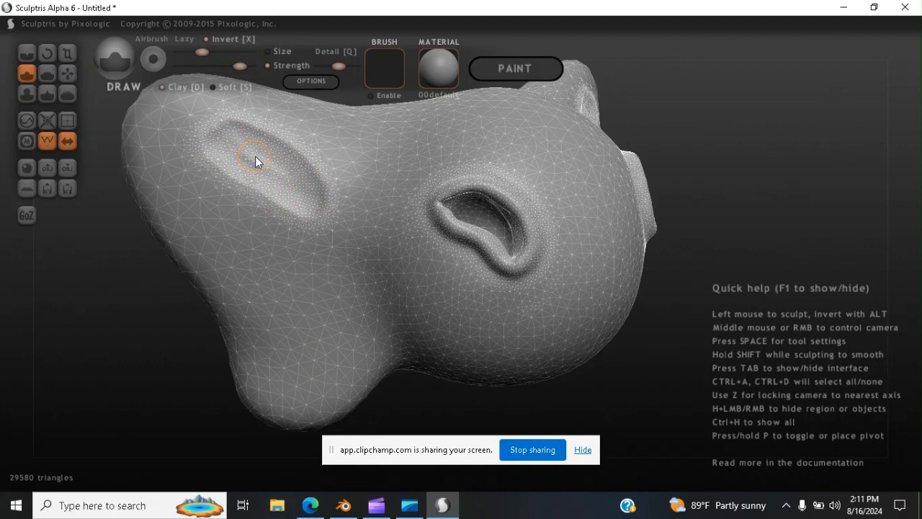
{"action": "mouse_move", "coordinate": [290, 183]}
{"action": "left_mouse_down"}
{"action": "mouse_move", "coordinate": [229, 142]}
{"action": "mouse_move", "coordinate": [198, 136]}
{"action": "left_mouse_up"}
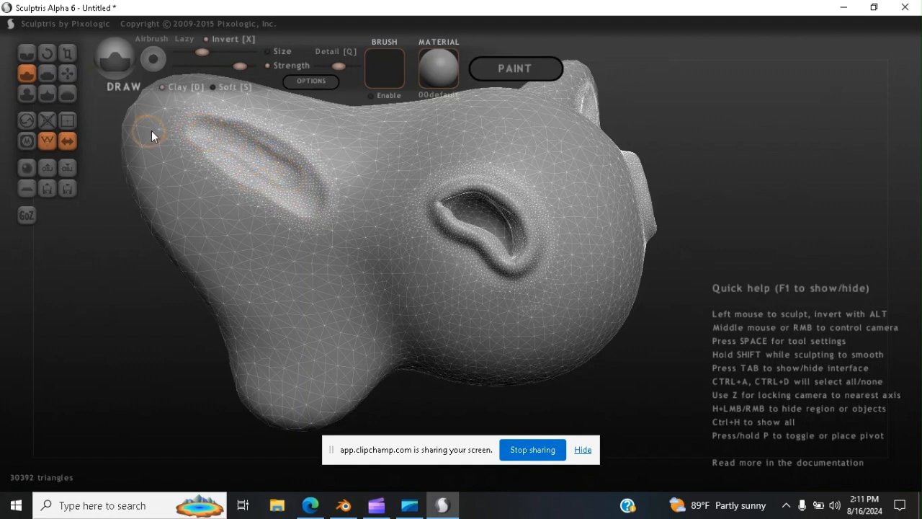
Enlarge the Draw brush and extend the carving into a broad hollow spanning the upper and lower lobes
{"action": "left_click_drag", "start_coordinate": [196, 50], "coordinate": [211, 50]}
{"action": "mouse_move", "coordinate": [188, 162]}
{"action": "left_mouse_down"}
{"action": "mouse_move", "coordinate": [247, 216]}
{"action": "mouse_move", "coordinate": [303, 243]}
{"action": "left_mouse_up"}
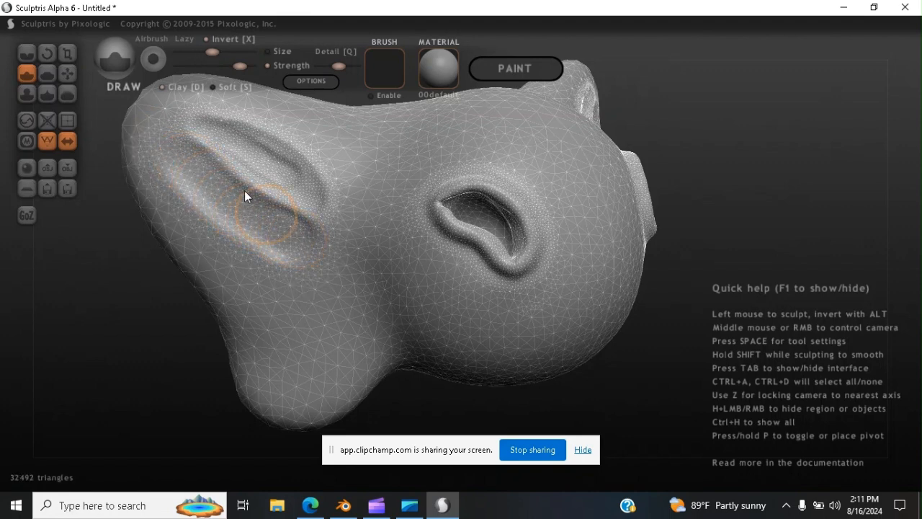
{"action": "mouse_move", "coordinate": [200, 130]}
{"action": "left_mouse_down"}
{"action": "mouse_move", "coordinate": [305, 226]}
{"action": "mouse_move", "coordinate": [309, 255]}
{"action": "mouse_move", "coordinate": [267, 259]}
{"action": "mouse_move", "coordinate": [235, 226]}
{"action": "mouse_move", "coordinate": [205, 170]}
{"action": "mouse_move", "coordinate": [207, 137]}
{"action": "mouse_move", "coordinate": [231, 121]}
{"action": "mouse_move", "coordinate": [320, 197]}
{"action": "mouse_move", "coordinate": [325, 258]}
{"action": "mouse_move", "coordinate": [287, 208]}
{"action": "mouse_move", "coordinate": [211, 153]}
{"action": "mouse_move", "coordinate": [278, 232]}
{"action": "mouse_move", "coordinate": [325, 313]}
{"action": "mouse_move", "coordinate": [295, 290]}
{"action": "mouse_move", "coordinate": [286, 367]}
{"action": "mouse_move", "coordinate": [325, 360]}
{"action": "mouse_move", "coordinate": [333, 317]}
{"action": "mouse_move", "coordinate": [308, 257]}
{"action": "mouse_move", "coordinate": [350, 319]}
{"action": "mouse_move", "coordinate": [337, 370]}
{"action": "mouse_move", "coordinate": [303, 344]}
{"action": "mouse_move", "coordinate": [286, 266]}
{"action": "mouse_move", "coordinate": [266, 242]}
{"action": "mouse_move", "coordinate": [306, 251]}
{"action": "mouse_move", "coordinate": [308, 219]}
{"action": "mouse_move", "coordinate": [255, 147]}
{"action": "mouse_move", "coordinate": [217, 135]}
{"action": "left_mouse_up"}
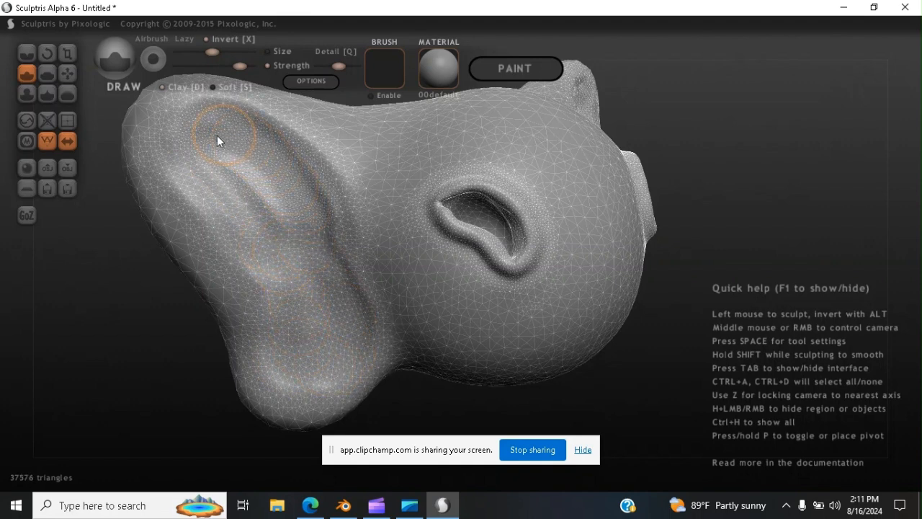
Turn off Invert and simplify the mesh across the hollowed lobes and the surrounding surface with the Reduce Brush
{"action": "left_click", "coordinate": [27, 120]}
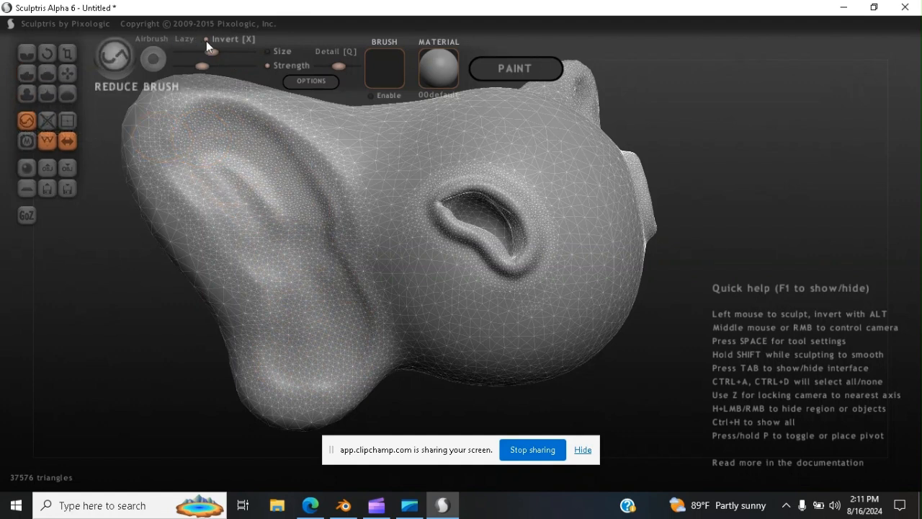
{"action": "mouse_move", "coordinate": [237, 168]}
{"action": "left_mouse_down"}
{"action": "mouse_move", "coordinate": [281, 219]}
{"action": "mouse_move", "coordinate": [243, 160]}
{"action": "mouse_move", "coordinate": [226, 55]}
{"action": "left_mouse_up"}
{"action": "mouse_move", "coordinate": [244, 150]}
{"action": "left_mouse_down"}
{"action": "mouse_move", "coordinate": [264, 218]}
{"action": "mouse_move", "coordinate": [219, 184]}
{"action": "mouse_move", "coordinate": [232, 251]}
{"action": "mouse_move", "coordinate": [274, 255]}
{"action": "mouse_move", "coordinate": [293, 349]}
{"action": "mouse_move", "coordinate": [301, 262]}
{"action": "mouse_move", "coordinate": [302, 277]}
{"action": "mouse_move", "coordinate": [262, 210]}
{"action": "mouse_move", "coordinate": [240, 236]}
{"action": "mouse_move", "coordinate": [192, 157]}
{"action": "mouse_move", "coordinate": [218, 177]}
{"action": "left_mouse_up"}
{"action": "mouse_move", "coordinate": [283, 279]}
{"action": "left_mouse_down"}
{"action": "mouse_move", "coordinate": [307, 338]}
{"action": "mouse_move", "coordinate": [302, 359]}
{"action": "mouse_move", "coordinate": [279, 323]}
{"action": "mouse_move", "coordinate": [300, 322]}
{"action": "mouse_move", "coordinate": [306, 285]}
{"action": "mouse_move", "coordinate": [331, 311]}
{"action": "mouse_move", "coordinate": [298, 232]}
{"action": "mouse_move", "coordinate": [304, 242]}
{"action": "mouse_move", "coordinate": [266, 242]}
{"action": "mouse_move", "coordinate": [242, 193]}
{"action": "mouse_move", "coordinate": [285, 212]}
{"action": "mouse_move", "coordinate": [272, 161]}
{"action": "mouse_move", "coordinate": [266, 183]}
{"action": "mouse_move", "coordinate": [206, 166]}
{"action": "mouse_move", "coordinate": [217, 206]}
{"action": "mouse_move", "coordinate": [237, 238]}
{"action": "mouse_move", "coordinate": [271, 262]}
{"action": "mouse_move", "coordinate": [310, 329]}
{"action": "mouse_move", "coordinate": [299, 331]}
{"action": "mouse_move", "coordinate": [318, 313]}
{"action": "mouse_move", "coordinate": [312, 245]}
{"action": "mouse_move", "coordinate": [288, 188]}
{"action": "mouse_move", "coordinate": [225, 162]}
{"action": "mouse_move", "coordinate": [259, 185]}
{"action": "mouse_move", "coordinate": [298, 296]}
{"action": "mouse_move", "coordinate": [327, 278]}
{"action": "mouse_move", "coordinate": [338, 293]}
{"action": "mouse_move", "coordinate": [268, 201]}
{"action": "mouse_move", "coordinate": [209, 154]}
{"action": "mouse_move", "coordinate": [313, 219]}
{"action": "mouse_move", "coordinate": [293, 226]}
{"action": "mouse_move", "coordinate": [325, 332]}
{"action": "mouse_move", "coordinate": [313, 371]}
{"action": "mouse_move", "coordinate": [260, 282]}
{"action": "mouse_move", "coordinate": [200, 216]}
{"action": "mouse_move", "coordinate": [233, 262]}
{"action": "mouse_move", "coordinate": [221, 291]}
{"action": "mouse_move", "coordinate": [224, 340]}
{"action": "mouse_move", "coordinate": [255, 390]}
{"action": "mouse_move", "coordinate": [320, 402]}
{"action": "mouse_move", "coordinate": [374, 382]}
{"action": "mouse_move", "coordinate": [378, 338]}
{"action": "mouse_move", "coordinate": [372, 358]}
{"action": "mouse_move", "coordinate": [363, 247]}
{"action": "mouse_move", "coordinate": [335, 187]}
{"action": "mouse_move", "coordinate": [374, 200]}
{"action": "mouse_move", "coordinate": [338, 184]}
{"action": "mouse_move", "coordinate": [378, 300]}
{"action": "mouse_move", "coordinate": [372, 360]}
{"action": "mouse_move", "coordinate": [324, 397]}
{"action": "mouse_move", "coordinate": [255, 300]}
{"action": "mouse_move", "coordinate": [170, 139]}
{"action": "mouse_move", "coordinate": [262, 177]}
{"action": "mouse_move", "coordinate": [272, 200]}
{"action": "mouse_move", "coordinate": [228, 137]}
{"action": "mouse_move", "coordinate": [258, 150]}
{"action": "mouse_move", "coordinate": [291, 203]}
{"action": "mouse_move", "coordinate": [247, 163]}
{"action": "mouse_move", "coordinate": [242, 195]}
{"action": "mouse_move", "coordinate": [211, 149]}
{"action": "mouse_move", "coordinate": [242, 156]}
{"action": "mouse_move", "coordinate": [290, 222]}
{"action": "mouse_move", "coordinate": [284, 199]}
{"action": "mouse_move", "coordinate": [240, 187]}
{"action": "mouse_move", "coordinate": [262, 228]}
{"action": "mouse_move", "coordinate": [249, 289]}
{"action": "mouse_move", "coordinate": [306, 122]}
{"action": "mouse_move", "coordinate": [242, 100]}
{"action": "mouse_move", "coordinate": [319, 116]}
{"action": "mouse_move", "coordinate": [235, 100]}
{"action": "mouse_move", "coordinate": [252, 107]}
{"action": "mouse_move", "coordinate": [164, 160]}
{"action": "mouse_move", "coordinate": [178, 226]}
{"action": "mouse_move", "coordinate": [289, 266]}
{"action": "mouse_move", "coordinate": [486, 300]}
{"action": "left_mouse_up"}
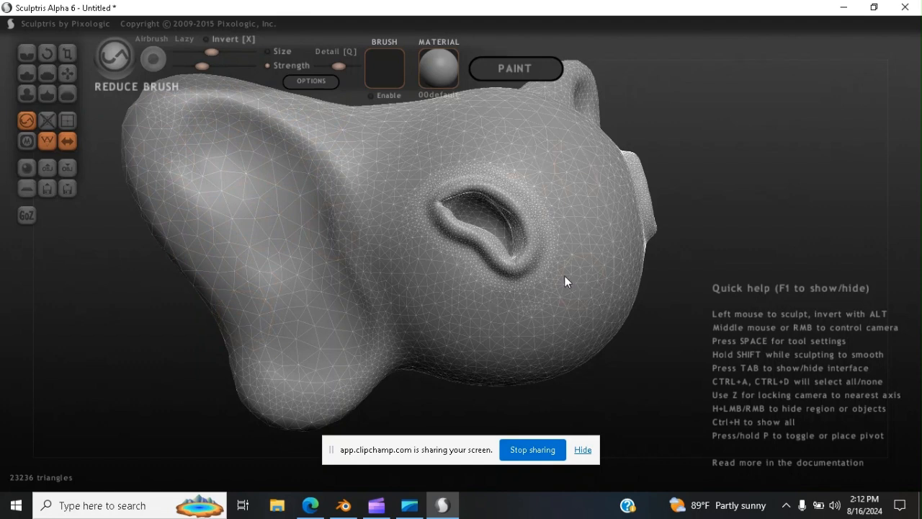
{"action": "mouse_move", "coordinate": [230, 209]}
{"action": "middle_mouse_down"}
{"action": "mouse_move", "coordinate": [218, 188]}
{"action": "mouse_move", "coordinate": [268, 241]}
{"action": "mouse_move", "coordinate": [284, 220]}
{"action": "mouse_move", "coordinate": [239, 199]}
{"action": "middle_mouse_up"}
{"action": "mouse_move", "coordinate": [298, 154]}
{"action": "left_mouse_down"}
{"action": "mouse_move", "coordinate": [224, 154]}
{"action": "mouse_move", "coordinate": [195, 195]}
{"action": "mouse_move", "coordinate": [206, 245]}
{"action": "left_mouse_up"}
{"action": "mouse_move", "coordinate": [274, 318]}
{"action": "left_mouse_down"}
{"action": "mouse_move", "coordinate": [289, 364]}
{"action": "mouse_move", "coordinate": [282, 352]}
{"action": "mouse_move", "coordinate": [328, 400]}
{"action": "mouse_move", "coordinate": [368, 386]}
{"action": "mouse_move", "coordinate": [402, 317]}
{"action": "mouse_move", "coordinate": [359, 210]}
{"action": "mouse_move", "coordinate": [405, 280]}
{"action": "mouse_move", "coordinate": [393, 278]}
{"action": "mouse_move", "coordinate": [393, 261]}
{"action": "mouse_move", "coordinate": [436, 299]}
{"action": "mouse_move", "coordinate": [462, 346]}
{"action": "mouse_move", "coordinate": [477, 351]}
{"action": "mouse_move", "coordinate": [456, 320]}
{"action": "mouse_move", "coordinate": [525, 346]}
{"action": "mouse_move", "coordinate": [462, 351]}
{"action": "mouse_move", "coordinate": [427, 317]}
{"action": "mouse_move", "coordinate": [384, 370]}
{"action": "mouse_move", "coordinate": [353, 370]}
{"action": "mouse_move", "coordinate": [345, 334]}
{"action": "mouse_move", "coordinate": [332, 344]}
{"action": "mouse_move", "coordinate": [348, 373]}
{"action": "mouse_move", "coordinate": [350, 305]}
{"action": "mouse_move", "coordinate": [281, 206]}
{"action": "mouse_move", "coordinate": [200, 173]}
{"action": "mouse_move", "coordinate": [239, 136]}
{"action": "mouse_move", "coordinate": [214, 129]}
{"action": "mouse_move", "coordinate": [270, 140]}
{"action": "mouse_move", "coordinate": [350, 188]}
{"action": "mouse_move", "coordinate": [338, 154]}
{"action": "mouse_move", "coordinate": [413, 261]}
{"action": "mouse_move", "coordinate": [227, 141]}
{"action": "mouse_move", "coordinate": [202, 194]}
{"action": "mouse_move", "coordinate": [321, 377]}
{"action": "left_mouse_up"}
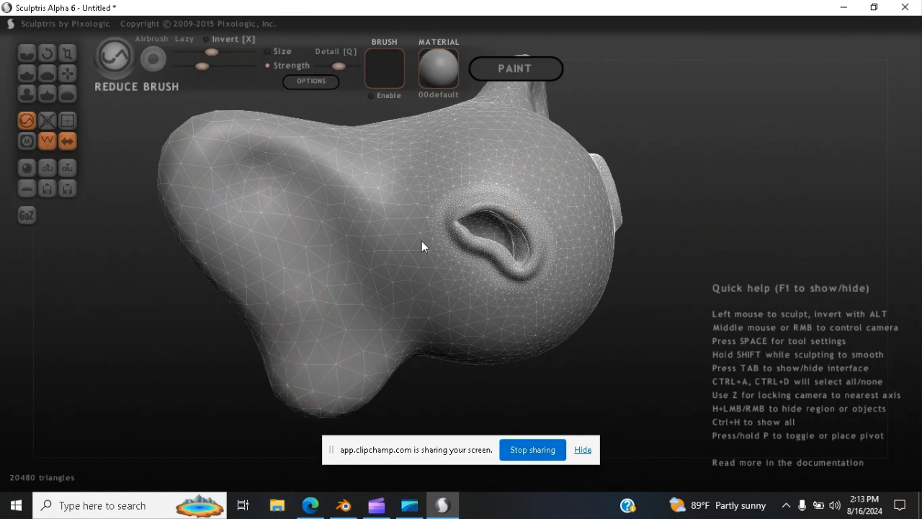
Simplify the dense mesh on the socket's rim and the surface around it with the Reduce Brush
{"action": "scroll", "coordinate": [495, 247], "scroll_direction": "up", "scroll_amount": 5}
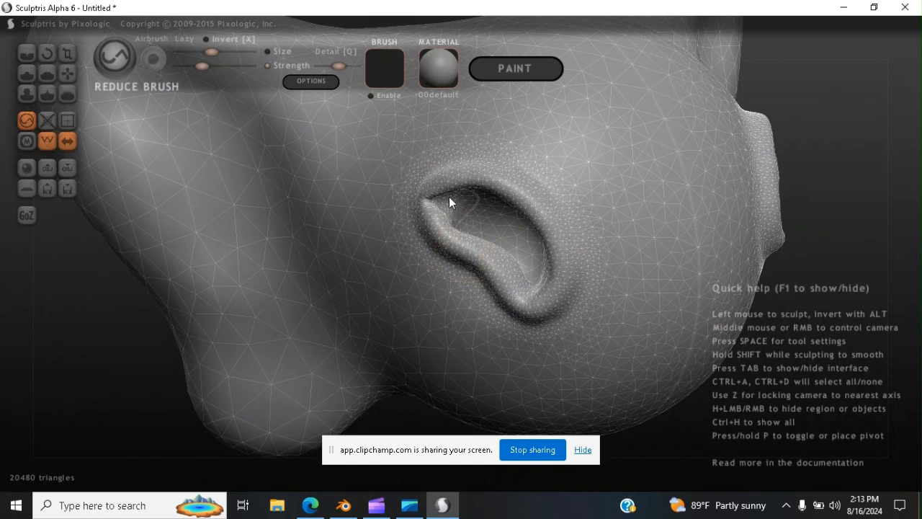
{"action": "mouse_move", "coordinate": [450, 197]}
{"action": "left_mouse_down"}
{"action": "mouse_move", "coordinate": [448, 160]}
{"action": "mouse_move", "coordinate": [530, 222]}
{"action": "mouse_move", "coordinate": [564, 279]}
{"action": "mouse_move", "coordinate": [557, 309]}
{"action": "mouse_move", "coordinate": [561, 301]}
{"action": "mouse_move", "coordinate": [523, 330]}
{"action": "mouse_move", "coordinate": [456, 255]}
{"action": "mouse_move", "coordinate": [543, 318]}
{"action": "mouse_move", "coordinate": [541, 285]}
{"action": "mouse_move", "coordinate": [550, 283]}
{"action": "mouse_move", "coordinate": [533, 208]}
{"action": "mouse_move", "coordinate": [464, 160]}
{"action": "mouse_move", "coordinate": [422, 194]}
{"action": "mouse_move", "coordinate": [432, 228]}
{"action": "mouse_move", "coordinate": [506, 296]}
{"action": "mouse_move", "coordinate": [543, 312]}
{"action": "mouse_move", "coordinate": [552, 182]}
{"action": "mouse_move", "coordinate": [515, 172]}
{"action": "mouse_move", "coordinate": [443, 175]}
{"action": "mouse_move", "coordinate": [469, 173]}
{"action": "mouse_move", "coordinate": [526, 194]}
{"action": "mouse_move", "coordinate": [562, 253]}
{"action": "mouse_move", "coordinate": [566, 318]}
{"action": "mouse_move", "coordinate": [469, 269]}
{"action": "mouse_move", "coordinate": [475, 281]}
{"action": "left_mouse_up"}
{"action": "mouse_move", "coordinate": [471, 258]}
{"action": "middle_mouse_down"}
{"action": "mouse_move", "coordinate": [442, 237]}
{"action": "mouse_move", "coordinate": [462, 247]}
{"action": "middle_mouse_up"}
{"action": "scroll", "coordinate": [553, 280], "scroll_direction": "up", "scroll_amount": 3}
{"action": "mouse_move", "coordinate": [553, 280]}
{"action": "left_mouse_down"}
{"action": "mouse_move", "coordinate": [525, 321]}
{"action": "mouse_move", "coordinate": [543, 291]}
{"action": "mouse_move", "coordinate": [529, 314]}
{"action": "mouse_move", "coordinate": [462, 318]}
{"action": "mouse_move", "coordinate": [438, 255]}
{"action": "mouse_move", "coordinate": [411, 260]}
{"action": "mouse_move", "coordinate": [521, 339]}
{"action": "mouse_move", "coordinate": [588, 333]}
{"action": "mouse_move", "coordinate": [544, 367]}
{"action": "mouse_move", "coordinate": [504, 358]}
{"action": "mouse_move", "coordinate": [351, 235]}
{"action": "mouse_move", "coordinate": [436, 295]}
{"action": "mouse_move", "coordinate": [644, 183]}
{"action": "mouse_move", "coordinate": [586, 209]}
{"action": "mouse_move", "coordinate": [634, 162]}
{"action": "left_mouse_up"}
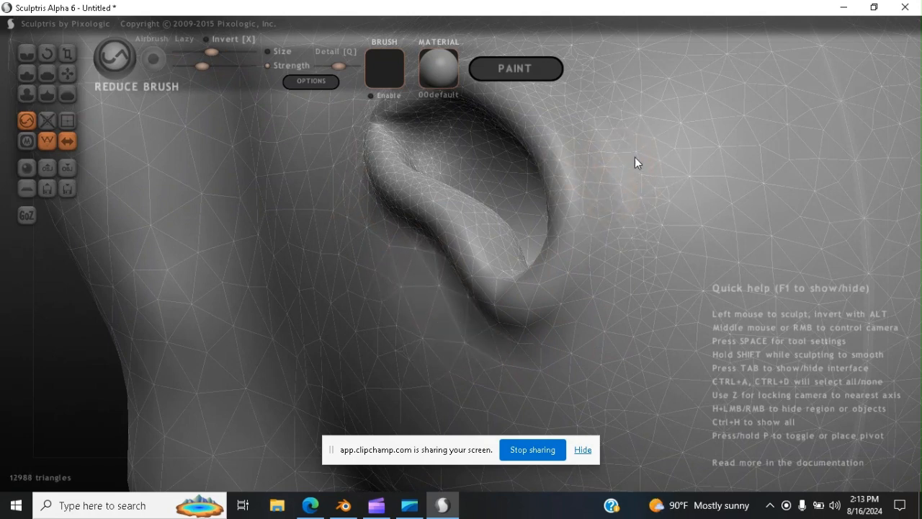
{"action": "left_click_drag", "start_coordinate": [597, 230], "coordinate": [620, 284]}
Flatten the lower rim of the socket with a slightly larger Flatten brush
{"action": "mouse_move", "coordinate": [610, 306]}
{"action": "right_mouse_down"}
{"action": "mouse_move", "coordinate": [673, 333]}
{"action": "mouse_move", "coordinate": [648, 300]}
{"action": "mouse_move", "coordinate": [243, 154]}
{"action": "right_mouse_up"}
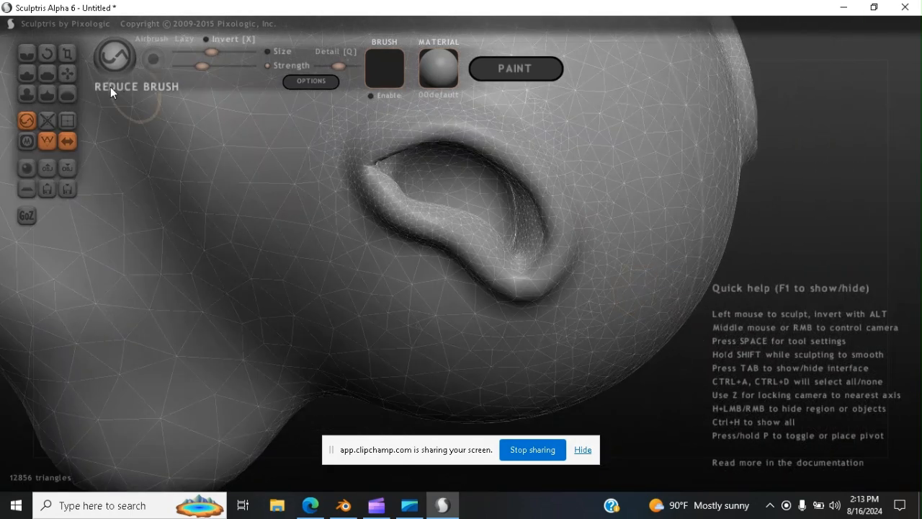
{"action": "left_click", "coordinate": [48, 74]}
{"action": "left_click", "coordinate": [531, 279]}
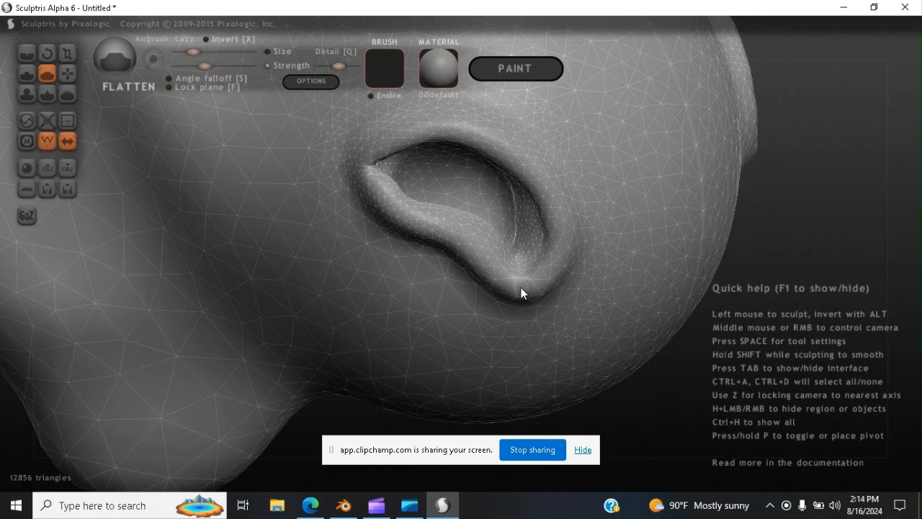
{"action": "scroll", "coordinate": [521, 287], "scroll_direction": "up", "scroll_amount": 1}
{"action": "scroll", "coordinate": [531, 298], "scroll_direction": "up", "scroll_amount": 1}
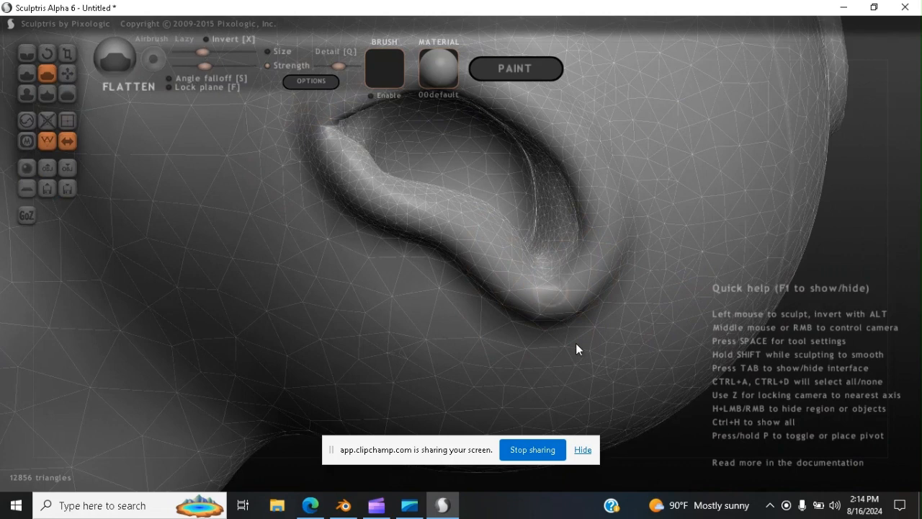
{"action": "mouse_move", "coordinate": [546, 303]}
{"action": "left_mouse_down"}
{"action": "mouse_move", "coordinate": [525, 297]}
{"action": "mouse_move", "coordinate": [463, 229]}
{"action": "mouse_move", "coordinate": [391, 204]}
{"action": "mouse_move", "coordinate": [331, 147]}
{"action": "mouse_move", "coordinate": [376, 193]}
{"action": "mouse_move", "coordinate": [490, 251]}
{"action": "mouse_move", "coordinate": [533, 301]}
{"action": "mouse_move", "coordinate": [600, 313]}
{"action": "mouse_move", "coordinate": [536, 314]}
{"action": "mouse_move", "coordinate": [504, 298]}
{"action": "mouse_move", "coordinate": [468, 243]}
{"action": "mouse_move", "coordinate": [512, 297]}
{"action": "mouse_move", "coordinate": [578, 314]}
{"action": "left_mouse_up"}
{"action": "scroll", "coordinate": [547, 307], "scroll_direction": "up", "scroll_amount": 2}
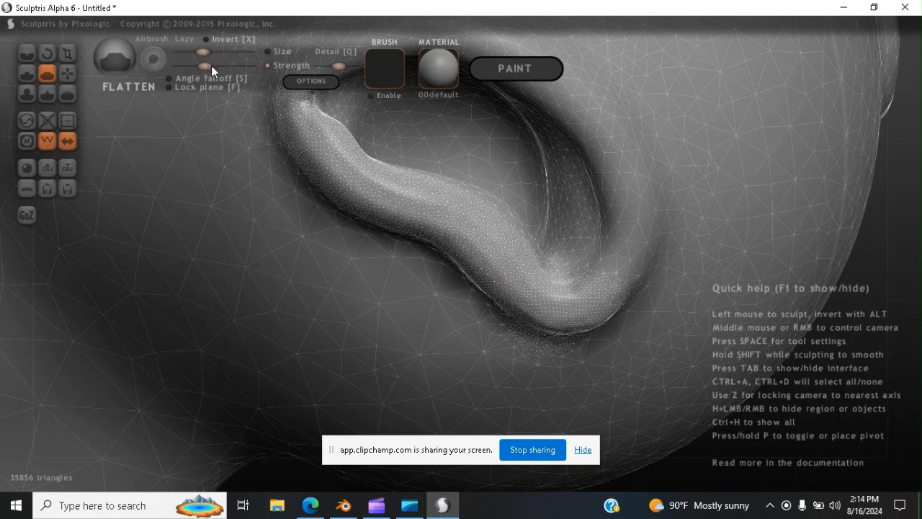
Increase the Flatten brush's strength and size and flatten the socket's lower rim along its full length
{"action": "mouse_move", "coordinate": [598, 348]}
{"action": "left_mouse_down"}
{"action": "mouse_move", "coordinate": [598, 304]}
{"action": "mouse_move", "coordinate": [585, 311]}
{"action": "left_mouse_up"}
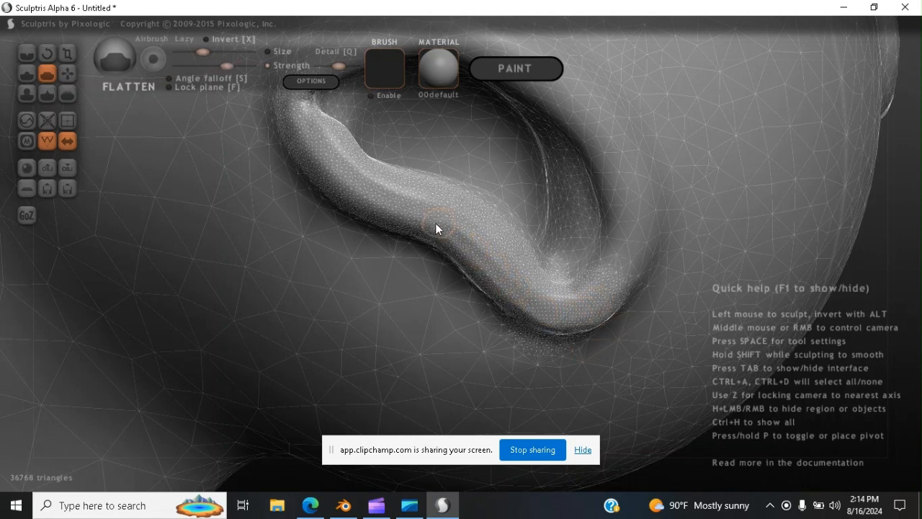
{"action": "mouse_move", "coordinate": [577, 308]}
{"action": "left_mouse_down"}
{"action": "mouse_move", "coordinate": [612, 283]}
{"action": "mouse_move", "coordinate": [624, 250]}
{"action": "mouse_move", "coordinate": [599, 300]}
{"action": "mouse_move", "coordinate": [516, 273]}
{"action": "mouse_move", "coordinate": [473, 228]}
{"action": "mouse_move", "coordinate": [383, 193]}
{"action": "mouse_move", "coordinate": [416, 255]}
{"action": "left_mouse_up"}
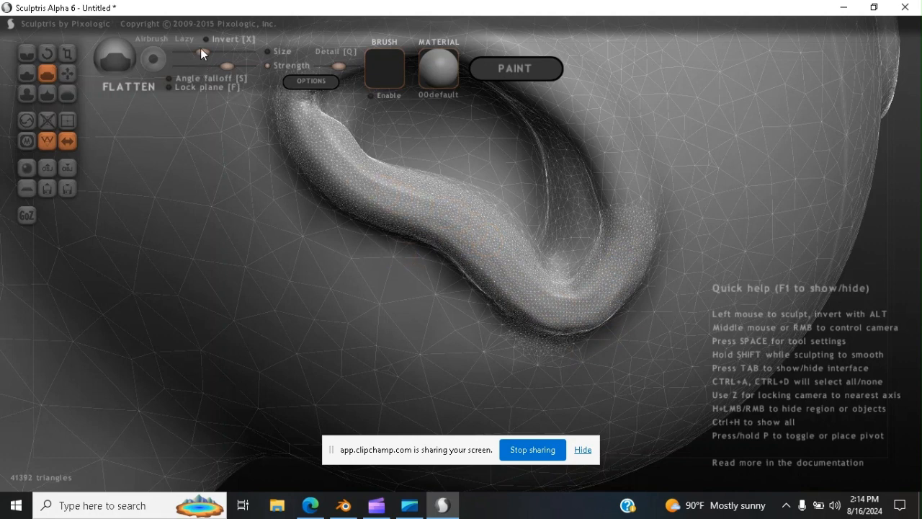
{"action": "mouse_move", "coordinate": [478, 266]}
{"action": "left_mouse_down"}
{"action": "mouse_move", "coordinate": [434, 223]}
{"action": "mouse_move", "coordinate": [364, 178]}
{"action": "mouse_move", "coordinate": [299, 106]}
{"action": "left_mouse_up"}
{"action": "mouse_move", "coordinate": [337, 139]}
{"action": "left_mouse_down"}
{"action": "mouse_move", "coordinate": [358, 143]}
{"action": "mouse_move", "coordinate": [350, 148]}
{"action": "left_mouse_up"}
{"action": "middle_click_drag", "start_coordinate": [446, 180], "coordinate": [425, 198]}
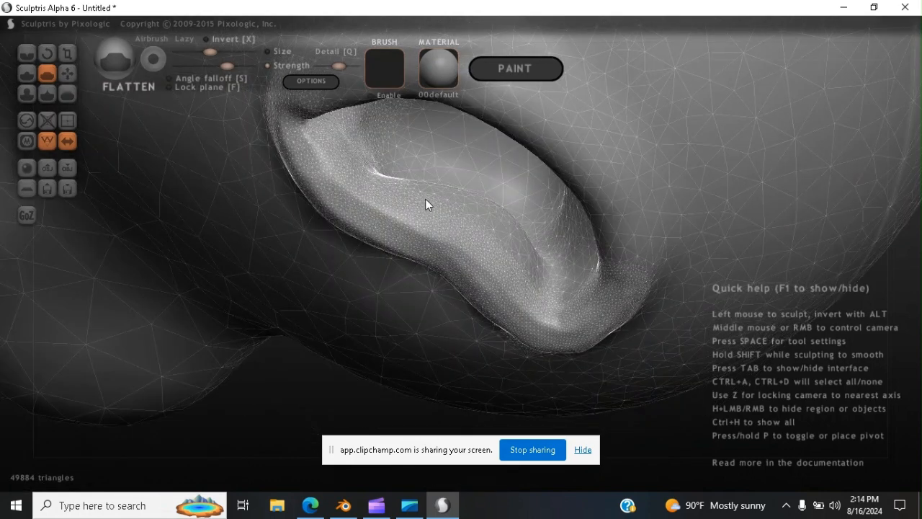
Flatten the socket's upper rim and carry the flattening around its outer end
{"action": "mouse_move", "coordinate": [316, 129]}
{"action": "left_mouse_down"}
{"action": "mouse_move", "coordinate": [359, 196]}
{"action": "mouse_move", "coordinate": [477, 268]}
{"action": "mouse_move", "coordinate": [531, 321]}
{"action": "mouse_move", "coordinate": [576, 329]}
{"action": "mouse_move", "coordinate": [515, 304]}
{"action": "mouse_move", "coordinate": [436, 237]}
{"action": "mouse_move", "coordinate": [361, 218]}
{"action": "mouse_move", "coordinate": [329, 193]}
{"action": "mouse_move", "coordinate": [308, 139]}
{"action": "mouse_move", "coordinate": [337, 201]}
{"action": "mouse_move", "coordinate": [377, 235]}
{"action": "mouse_move", "coordinate": [422, 248]}
{"action": "mouse_move", "coordinate": [529, 311]}
{"action": "mouse_move", "coordinate": [589, 321]}
{"action": "mouse_move", "coordinate": [623, 306]}
{"action": "mouse_move", "coordinate": [630, 273]}
{"action": "mouse_move", "coordinate": [623, 226]}
{"action": "mouse_move", "coordinate": [585, 164]}
{"action": "mouse_move", "coordinate": [502, 118]}
{"action": "left_mouse_up"}
{"action": "scroll", "coordinate": [574, 170], "scroll_direction": "down", "scroll_amount": 3}
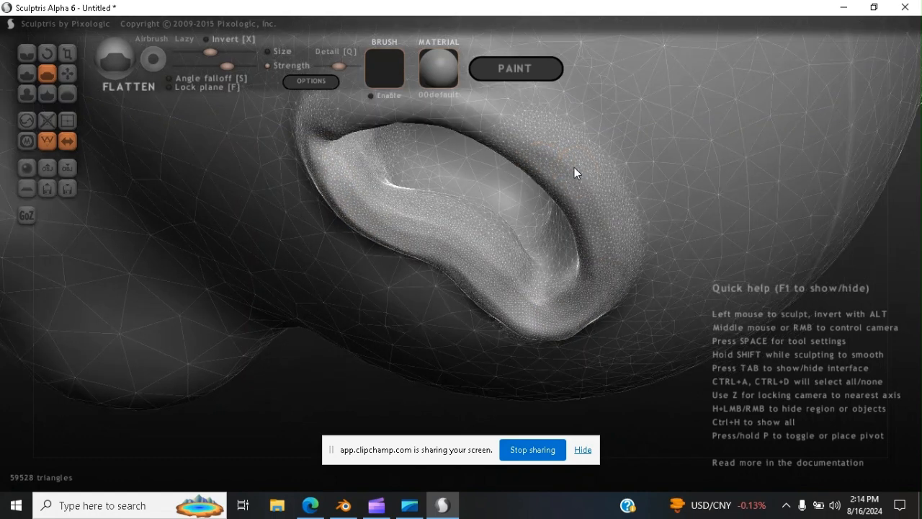
{"action": "mouse_move", "coordinate": [606, 155]}
{"action": "middle_mouse_down"}
{"action": "mouse_move", "coordinate": [623, 140]}
{"action": "mouse_move", "coordinate": [592, 184]}
{"action": "middle_mouse_up"}
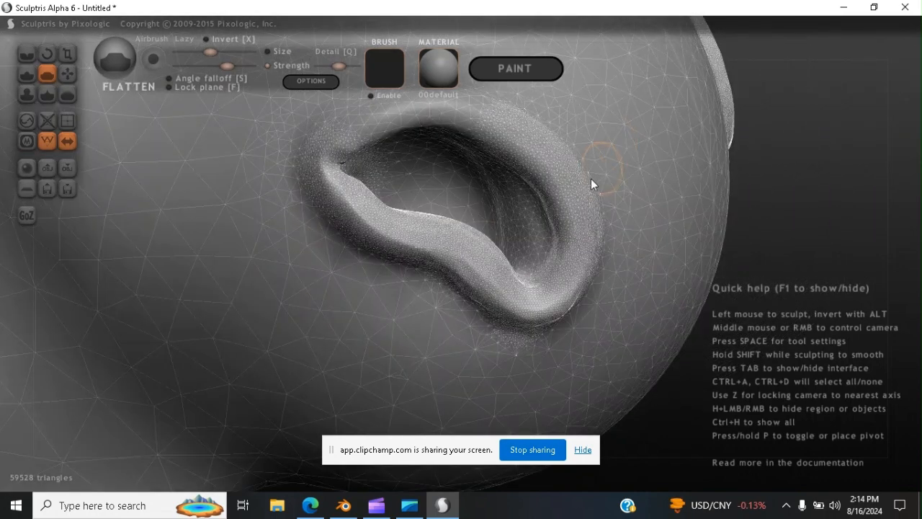
{"action": "mouse_move", "coordinate": [579, 211]}
{"action": "left_mouse_down"}
{"action": "mouse_move", "coordinate": [539, 144]}
{"action": "mouse_move", "coordinate": [442, 108]}
{"action": "mouse_move", "coordinate": [345, 142]}
{"action": "mouse_move", "coordinate": [387, 126]}
{"action": "mouse_move", "coordinate": [460, 118]}
{"action": "mouse_move", "coordinate": [534, 154]}
{"action": "mouse_move", "coordinate": [567, 199]}
{"action": "mouse_move", "coordinate": [575, 247]}
{"action": "mouse_move", "coordinate": [573, 278]}
{"action": "mouse_move", "coordinate": [541, 302]}
{"action": "mouse_move", "coordinate": [498, 288]}
{"action": "mouse_move", "coordinate": [439, 236]}
{"action": "mouse_move", "coordinate": [392, 222]}
{"action": "mouse_move", "coordinate": [325, 145]}
{"action": "mouse_move", "coordinate": [346, 127]}
{"action": "mouse_move", "coordinate": [419, 117]}
{"action": "mouse_move", "coordinate": [511, 121]}
{"action": "mouse_move", "coordinate": [565, 170]}
{"action": "mouse_move", "coordinate": [575, 232]}
{"action": "left_mouse_up"}
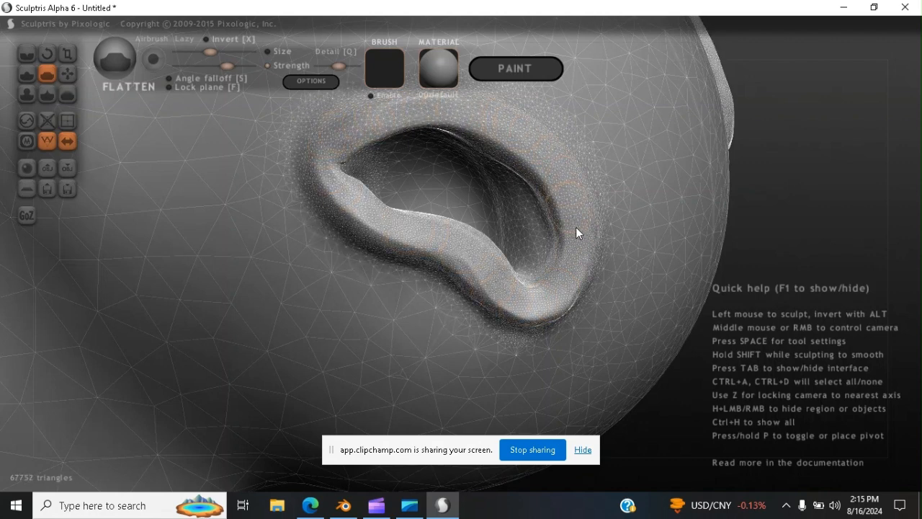
{"action": "left_click_drag", "start_coordinate": [551, 304], "coordinate": [540, 309]}
Simplify the dense mesh along the socket's flattened lower rim and around its outer corner with the Reduce Brush
{"action": "left_click", "coordinate": [30, 120]}
{"action": "left_click", "coordinate": [68, 93]}
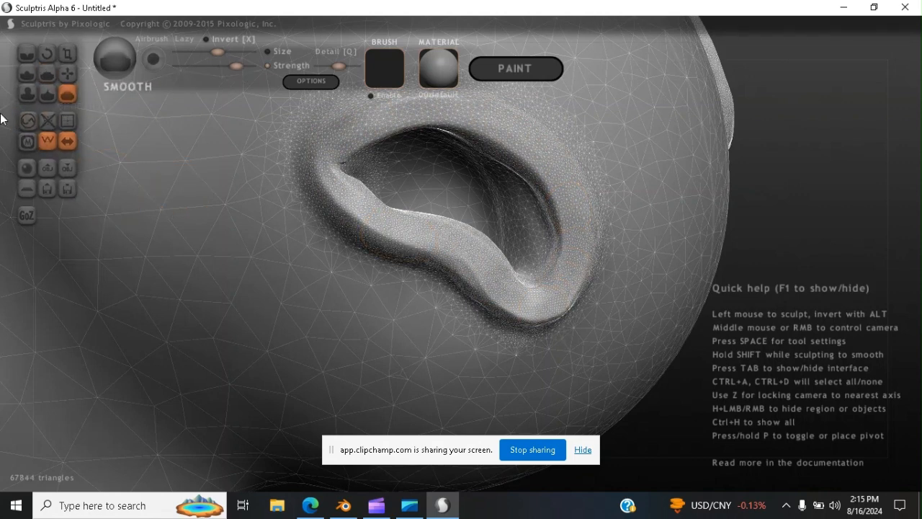
{"action": "left_click", "coordinate": [25, 123]}
{"action": "mouse_move", "coordinate": [456, 240]}
{"action": "left_mouse_down"}
{"action": "mouse_move", "coordinate": [442, 239]}
{"action": "mouse_move", "coordinate": [436, 252]}
{"action": "mouse_move", "coordinate": [438, 234]}
{"action": "mouse_move", "coordinate": [467, 274]}
{"action": "mouse_move", "coordinate": [425, 266]}
{"action": "mouse_move", "coordinate": [471, 256]}
{"action": "mouse_move", "coordinate": [518, 289]}
{"action": "mouse_move", "coordinate": [506, 274]}
{"action": "mouse_move", "coordinate": [562, 280]}
{"action": "mouse_move", "coordinate": [570, 214]}
{"action": "mouse_move", "coordinate": [556, 164]}
{"action": "mouse_move", "coordinate": [576, 190]}
{"action": "mouse_move", "coordinate": [582, 273]}
{"action": "mouse_move", "coordinate": [552, 309]}
{"action": "mouse_move", "coordinate": [498, 314]}
{"action": "left_mouse_up"}
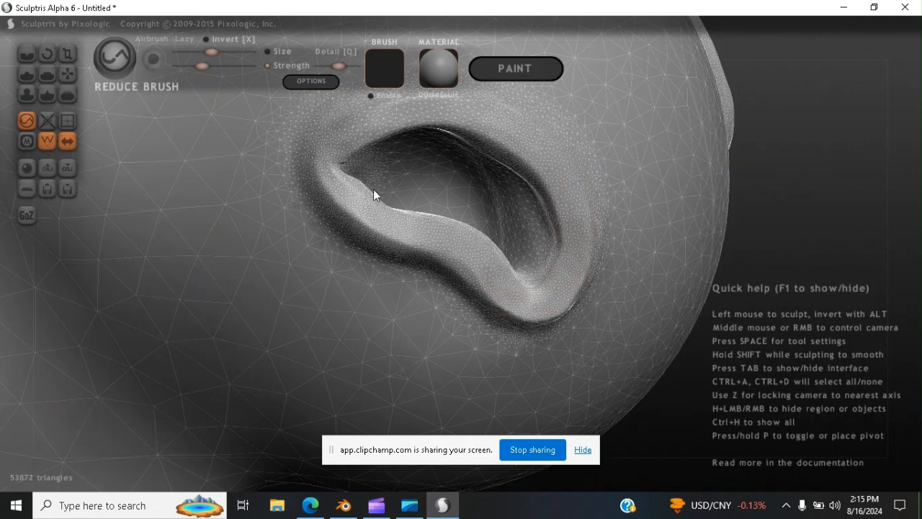
{"action": "mouse_move", "coordinate": [368, 146]}
{"action": "left_mouse_down"}
{"action": "mouse_move", "coordinate": [339, 158]}
{"action": "mouse_move", "coordinate": [383, 214]}
{"action": "mouse_move", "coordinate": [458, 253]}
{"action": "mouse_move", "coordinate": [472, 285]}
{"action": "mouse_move", "coordinate": [460, 236]}
{"action": "left_mouse_up"}
{"action": "scroll", "coordinate": [461, 236], "scroll_direction": "up", "scroll_amount": 2}
{"action": "scroll", "coordinate": [465, 249], "scroll_direction": "up", "scroll_amount": 2}
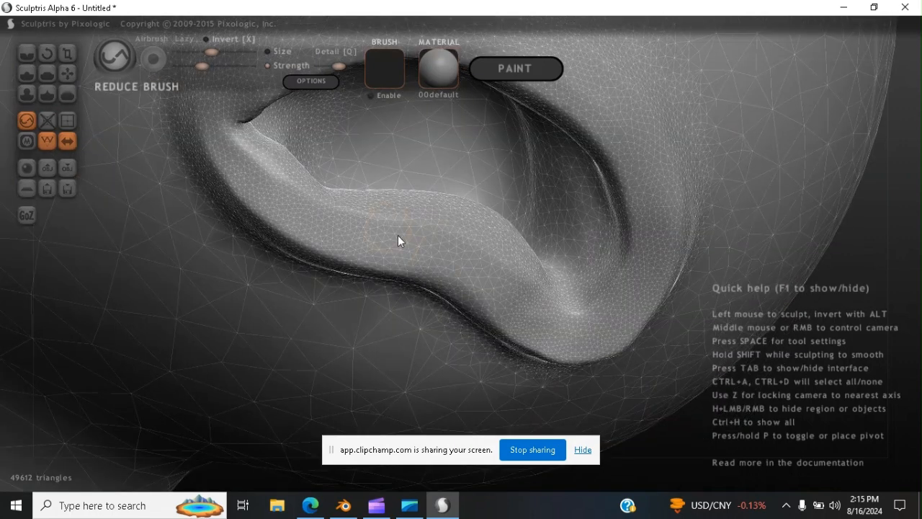
{"action": "mouse_move", "coordinate": [398, 235]}
{"action": "left_mouse_down"}
{"action": "mouse_move", "coordinate": [394, 253]}
{"action": "mouse_move", "coordinate": [273, 195]}
{"action": "mouse_move", "coordinate": [249, 206]}
{"action": "mouse_move", "coordinate": [263, 199]}
{"action": "mouse_move", "coordinate": [302, 225]}
{"action": "mouse_move", "coordinate": [281, 178]}
{"action": "mouse_move", "coordinate": [239, 138]}
{"action": "mouse_move", "coordinate": [227, 154]}
{"action": "mouse_move", "coordinate": [252, 187]}
{"action": "mouse_move", "coordinate": [221, 160]}
{"action": "mouse_move", "coordinate": [236, 200]}
{"action": "mouse_move", "coordinate": [267, 232]}
{"action": "mouse_move", "coordinate": [298, 240]}
{"action": "mouse_move", "coordinate": [326, 222]}
{"action": "mouse_move", "coordinate": [415, 239]}
{"action": "mouse_move", "coordinate": [462, 232]}
{"action": "mouse_move", "coordinate": [497, 251]}
{"action": "left_mouse_up"}
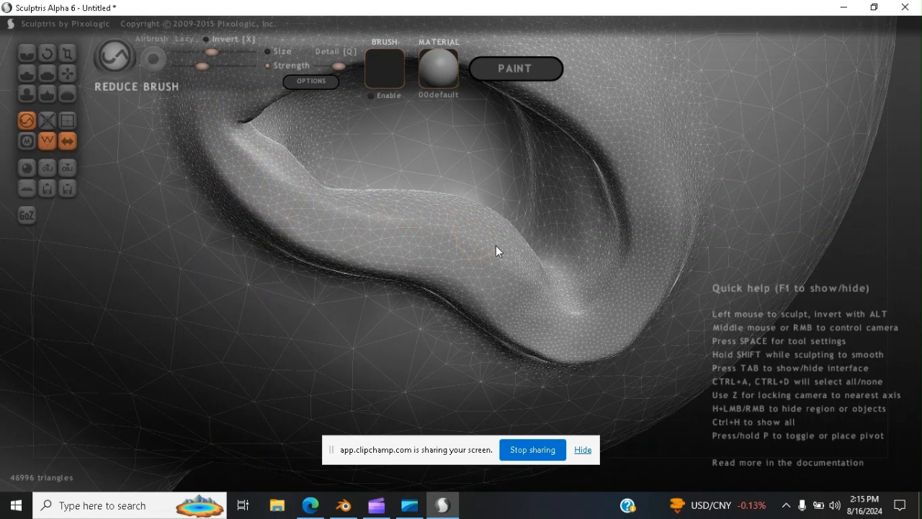
{"action": "mouse_move", "coordinate": [484, 220]}
{"action": "left_mouse_down"}
{"action": "mouse_move", "coordinate": [520, 245]}
{"action": "mouse_move", "coordinate": [468, 297]}
{"action": "mouse_move", "coordinate": [583, 334]}
{"action": "mouse_move", "coordinate": [599, 317]}
{"action": "left_mouse_up"}
{"action": "scroll", "coordinate": [592, 286], "scroll_direction": "down", "scroll_amount": 3}
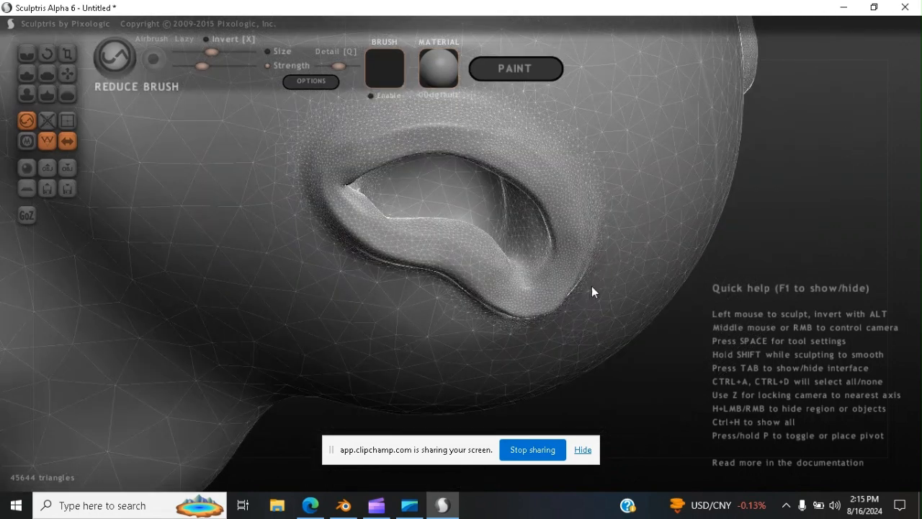
Raise the Reduce Brush's strength and coarsen the mesh all around the socket's upper and lower rims
{"action": "mouse_move", "coordinate": [502, 150]}
{"action": "left_mouse_down"}
{"action": "mouse_move", "coordinate": [464, 139]}
{"action": "mouse_move", "coordinate": [351, 162]}
{"action": "mouse_move", "coordinate": [363, 130]}
{"action": "mouse_move", "coordinate": [341, 150]}
{"action": "mouse_move", "coordinate": [382, 139]}
{"action": "mouse_move", "coordinate": [422, 158]}
{"action": "mouse_move", "coordinate": [494, 140]}
{"action": "mouse_move", "coordinate": [432, 130]}
{"action": "mouse_move", "coordinate": [442, 138]}
{"action": "mouse_move", "coordinate": [408, 113]}
{"action": "mouse_move", "coordinate": [508, 142]}
{"action": "mouse_move", "coordinate": [563, 190]}
{"action": "mouse_move", "coordinate": [576, 272]}
{"action": "mouse_move", "coordinate": [559, 304]}
{"action": "mouse_move", "coordinate": [507, 309]}
{"action": "mouse_move", "coordinate": [454, 250]}
{"action": "mouse_move", "coordinate": [507, 290]}
{"action": "mouse_move", "coordinate": [467, 298]}
{"action": "mouse_move", "coordinate": [489, 324]}
{"action": "mouse_move", "coordinate": [463, 291]}
{"action": "left_mouse_up"}
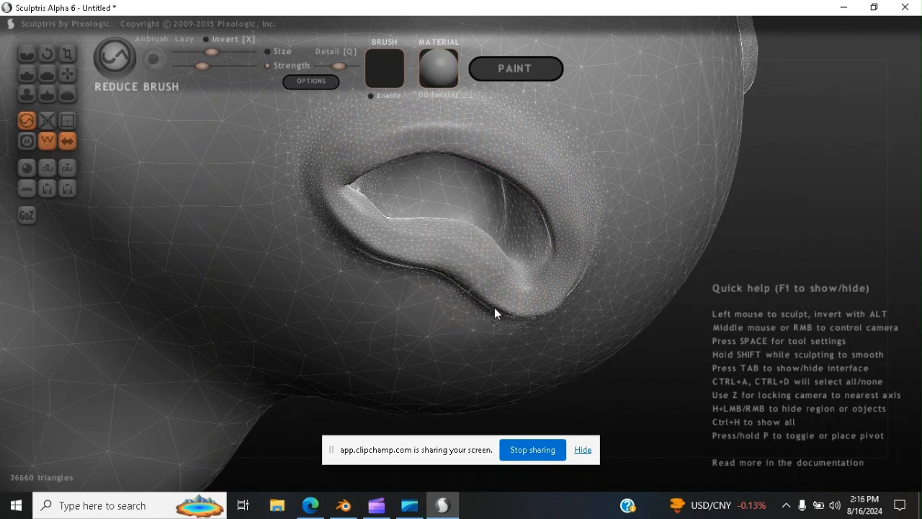
{"action": "left_click_drag", "start_coordinate": [410, 229], "coordinate": [479, 257]}
{"action": "left_click_drag", "start_coordinate": [219, 65], "coordinate": [242, 67]}
{"action": "mouse_move", "coordinate": [440, 262]}
{"action": "left_mouse_down"}
{"action": "mouse_move", "coordinate": [426, 234]}
{"action": "mouse_move", "coordinate": [502, 286]}
{"action": "mouse_move", "coordinate": [577, 231]}
{"action": "mouse_move", "coordinate": [551, 185]}
{"action": "mouse_move", "coordinate": [583, 214]}
{"action": "mouse_move", "coordinate": [520, 154]}
{"action": "mouse_move", "coordinate": [543, 167]}
{"action": "mouse_move", "coordinate": [454, 121]}
{"action": "mouse_move", "coordinate": [387, 129]}
{"action": "mouse_move", "coordinate": [336, 156]}
{"action": "mouse_move", "coordinate": [309, 195]}
{"action": "mouse_move", "coordinate": [378, 273]}
{"action": "mouse_move", "coordinate": [436, 274]}
{"action": "mouse_move", "coordinate": [374, 247]}
{"action": "mouse_move", "coordinate": [483, 278]}
{"action": "mouse_move", "coordinate": [540, 308]}
{"action": "mouse_move", "coordinate": [557, 198]}
{"action": "mouse_move", "coordinate": [512, 144]}
{"action": "mouse_move", "coordinate": [595, 201]}
{"action": "mouse_move", "coordinate": [553, 127]}
{"action": "mouse_move", "coordinate": [610, 226]}
{"action": "mouse_move", "coordinate": [578, 305]}
{"action": "mouse_move", "coordinate": [517, 332]}
{"action": "mouse_move", "coordinate": [455, 327]}
{"action": "mouse_move", "coordinate": [466, 310]}
{"action": "mouse_move", "coordinate": [510, 344]}
{"action": "mouse_move", "coordinate": [331, 216]}
{"action": "mouse_move", "coordinate": [437, 248]}
{"action": "mouse_move", "coordinate": [498, 286]}
{"action": "mouse_move", "coordinate": [468, 277]}
{"action": "left_mouse_up"}
{"action": "mouse_move", "coordinate": [296, 168]}
{"action": "left_mouse_down"}
{"action": "mouse_move", "coordinate": [333, 153]}
{"action": "mouse_move", "coordinate": [333, 127]}
{"action": "mouse_move", "coordinate": [289, 157]}
{"action": "mouse_move", "coordinate": [321, 146]}
{"action": "mouse_move", "coordinate": [353, 161]}
{"action": "mouse_move", "coordinate": [392, 132]}
{"action": "mouse_move", "coordinate": [464, 127]}
{"action": "mouse_move", "coordinate": [614, 225]}
{"action": "left_mouse_up"}
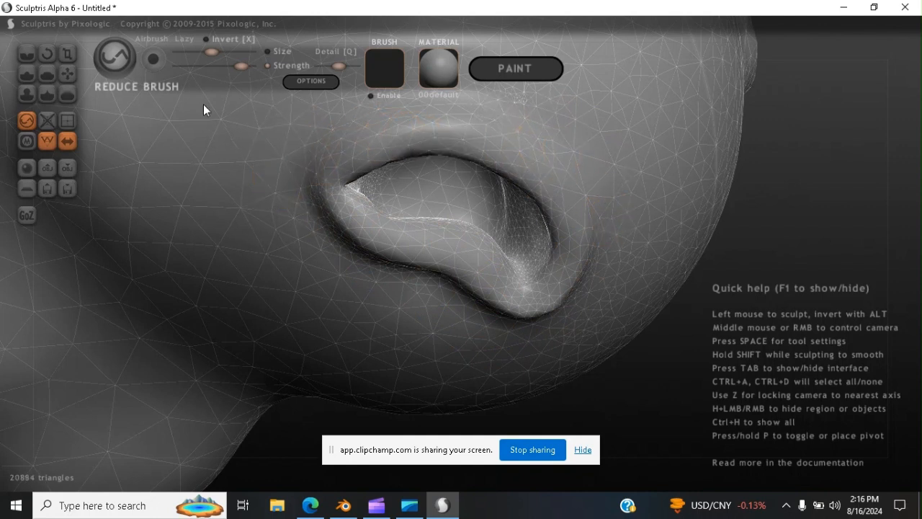
Enlarge the Flatten brush slightly and flatten the whole rim around the socket again
{"action": "left_click", "coordinate": [47, 74]}
{"action": "right_click_drag", "start_coordinate": [347, 213], "coordinate": [403, 245]}
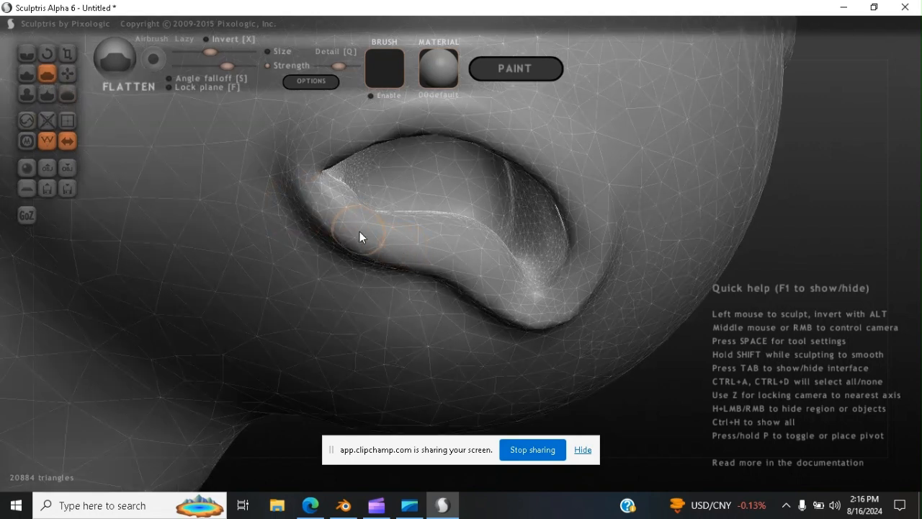
{"action": "left_click_drag", "start_coordinate": [211, 52], "coordinate": [219, 52]}
{"action": "mouse_move", "coordinate": [441, 232]}
{"action": "left_mouse_down"}
{"action": "mouse_move", "coordinate": [383, 249]}
{"action": "mouse_move", "coordinate": [531, 311]}
{"action": "mouse_move", "coordinate": [575, 262]}
{"action": "mouse_move", "coordinate": [566, 197]}
{"action": "mouse_move", "coordinate": [526, 143]}
{"action": "mouse_move", "coordinate": [471, 127]}
{"action": "mouse_move", "coordinate": [396, 126]}
{"action": "mouse_move", "coordinate": [340, 148]}
{"action": "mouse_move", "coordinate": [325, 195]}
{"action": "mouse_move", "coordinate": [352, 229]}
{"action": "mouse_move", "coordinate": [429, 260]}
{"action": "mouse_move", "coordinate": [361, 236]}
{"action": "mouse_move", "coordinate": [316, 193]}
{"action": "mouse_move", "coordinate": [299, 159]}
{"action": "mouse_move", "coordinate": [315, 190]}
{"action": "mouse_move", "coordinate": [385, 245]}
{"action": "mouse_move", "coordinate": [522, 314]}
{"action": "mouse_move", "coordinate": [588, 286]}
{"action": "mouse_move", "coordinate": [579, 195]}
{"action": "mouse_move", "coordinate": [456, 148]}
{"action": "mouse_move", "coordinate": [337, 148]}
{"action": "mouse_move", "coordinate": [381, 128]}
{"action": "mouse_move", "coordinate": [471, 132]}
{"action": "mouse_move", "coordinate": [552, 170]}
{"action": "mouse_move", "coordinate": [582, 214]}
{"action": "mouse_move", "coordinate": [598, 274]}
{"action": "mouse_move", "coordinate": [584, 304]}
{"action": "left_mouse_up"}
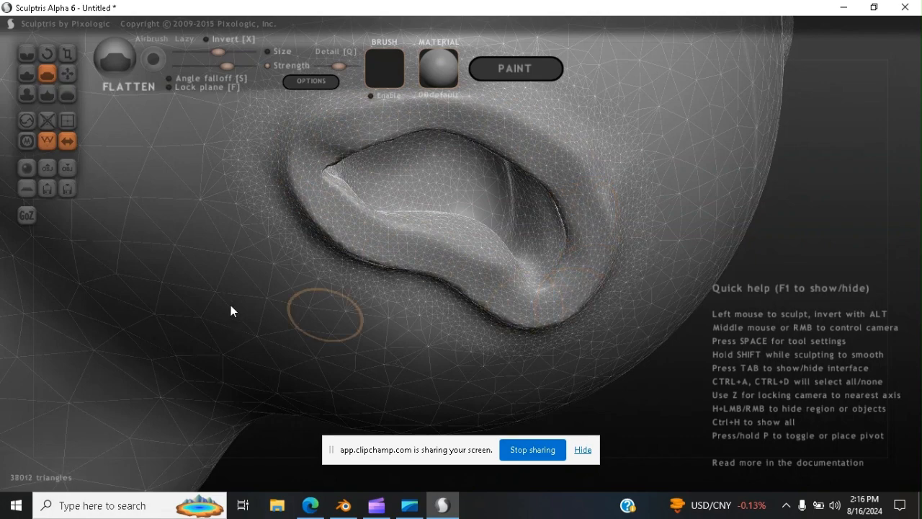
Simplify the mesh on the inner walls of the socket's hollow with the Reduce Brush
{"action": "mouse_move", "coordinate": [372, 275]}
{"action": "right_mouse_down"}
{"action": "mouse_move", "coordinate": [245, 212]}
{"action": "mouse_move", "coordinate": [285, 225]}
{"action": "mouse_move", "coordinate": [273, 216]}
{"action": "right_mouse_up"}
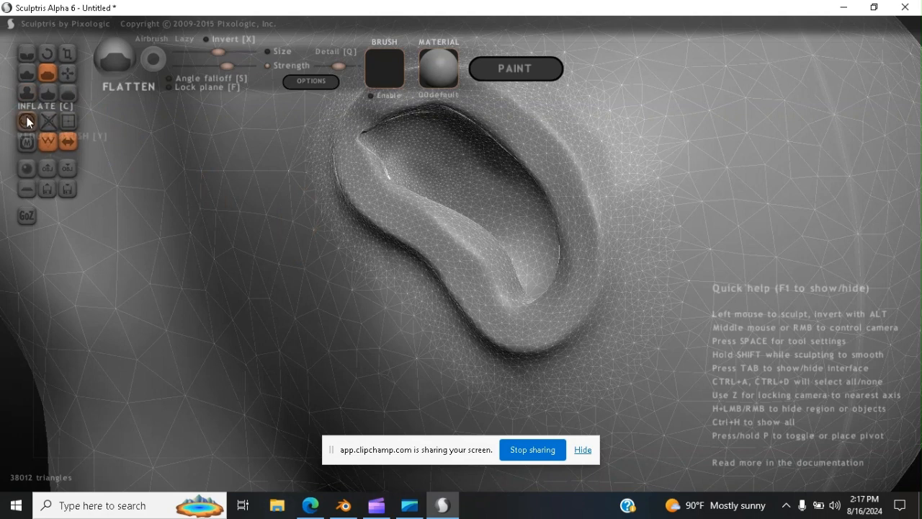
{"action": "left_click", "coordinate": [27, 120]}
{"action": "mouse_move", "coordinate": [454, 170]}
{"action": "left_mouse_down"}
{"action": "mouse_move", "coordinate": [467, 171]}
{"action": "mouse_move", "coordinate": [433, 153]}
{"action": "mouse_move", "coordinate": [527, 234]}
{"action": "mouse_move", "coordinate": [530, 320]}
{"action": "mouse_move", "coordinate": [485, 239]}
{"action": "left_mouse_up"}
{"action": "middle_click_drag", "start_coordinate": [485, 239], "coordinate": [566, 213]}
{"action": "mouse_move", "coordinate": [566, 216]}
{"action": "left_mouse_down"}
{"action": "mouse_move", "coordinate": [469, 181]}
{"action": "mouse_move", "coordinate": [427, 146]}
{"action": "mouse_move", "coordinate": [493, 218]}
{"action": "left_mouse_up"}
{"action": "mouse_move", "coordinate": [497, 193]}
{"action": "left_mouse_down"}
{"action": "mouse_move", "coordinate": [512, 184]}
{"action": "mouse_move", "coordinate": [543, 275]}
{"action": "mouse_move", "coordinate": [545, 231]}
{"action": "mouse_move", "coordinate": [456, 137]}
{"action": "mouse_move", "coordinate": [484, 139]}
{"action": "mouse_move", "coordinate": [508, 170]}
{"action": "mouse_move", "coordinate": [539, 261]}
{"action": "mouse_move", "coordinate": [500, 214]}
{"action": "mouse_move", "coordinate": [485, 226]}
{"action": "mouse_move", "coordinate": [494, 212]}
{"action": "left_mouse_up"}
{"action": "key", "text": "z"}
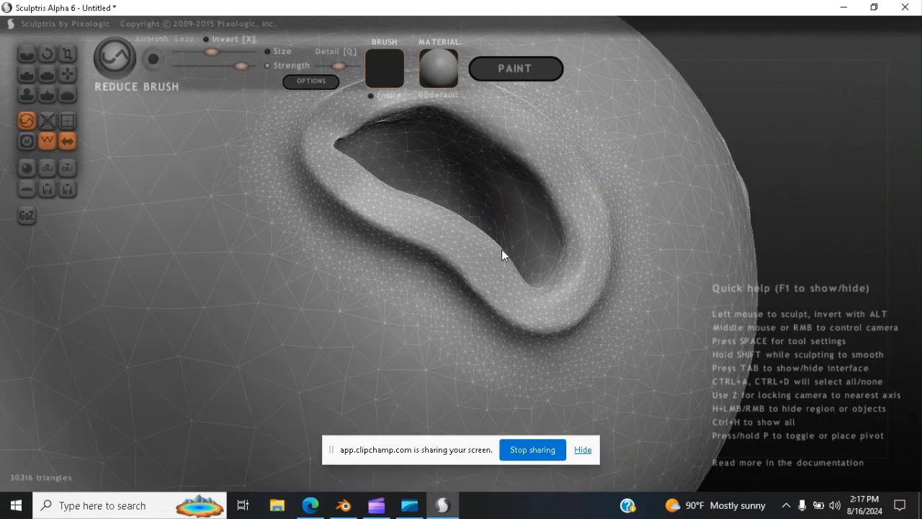
Simplify the mesh across the socket's rim and the skin surrounding it with the Reduce Brush
{"action": "mouse_move", "coordinate": [455, 162]}
{"action": "left_mouse_down"}
{"action": "mouse_move", "coordinate": [552, 304]}
{"action": "mouse_move", "coordinate": [467, 260]}
{"action": "mouse_move", "coordinate": [507, 321]}
{"action": "mouse_move", "coordinate": [475, 318]}
{"action": "mouse_move", "coordinate": [372, 253]}
{"action": "mouse_move", "coordinate": [454, 303]}
{"action": "mouse_move", "coordinate": [435, 293]}
{"action": "mouse_move", "coordinate": [440, 314]}
{"action": "mouse_move", "coordinate": [552, 355]}
{"action": "mouse_move", "coordinate": [588, 320]}
{"action": "mouse_move", "coordinate": [556, 369]}
{"action": "mouse_move", "coordinate": [584, 347]}
{"action": "mouse_move", "coordinate": [518, 375]}
{"action": "left_mouse_up"}
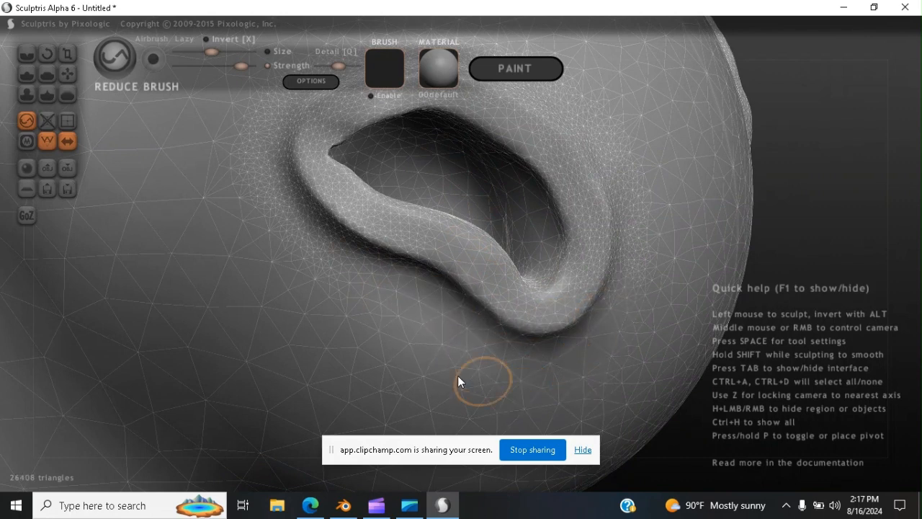
{"action": "mouse_move", "coordinate": [275, 207]}
{"action": "left_mouse_down"}
{"action": "mouse_move", "coordinate": [305, 214]}
{"action": "mouse_move", "coordinate": [381, 263]}
{"action": "mouse_move", "coordinate": [410, 238]}
{"action": "mouse_move", "coordinate": [531, 292]}
{"action": "mouse_move", "coordinate": [582, 180]}
{"action": "mouse_move", "coordinate": [517, 132]}
{"action": "mouse_move", "coordinate": [584, 189]}
{"action": "mouse_move", "coordinate": [592, 233]}
{"action": "mouse_move", "coordinate": [595, 161]}
{"action": "mouse_move", "coordinate": [620, 171]}
{"action": "mouse_move", "coordinate": [640, 234]}
{"action": "mouse_move", "coordinate": [586, 338]}
{"action": "mouse_move", "coordinate": [444, 329]}
{"action": "mouse_move", "coordinate": [341, 242]}
{"action": "mouse_move", "coordinate": [281, 214]}
{"action": "mouse_move", "coordinate": [428, 299]}
{"action": "mouse_move", "coordinate": [333, 189]}
{"action": "mouse_move", "coordinate": [318, 144]}
{"action": "mouse_move", "coordinate": [335, 123]}
{"action": "left_mouse_up"}
{"action": "mouse_move", "coordinate": [334, 123]}
{"action": "right_mouse_down"}
{"action": "mouse_move", "coordinate": [296, 170]}
{"action": "mouse_move", "coordinate": [356, 170]}
{"action": "right_mouse_up"}
{"action": "mouse_move", "coordinate": [355, 171]}
{"action": "left_mouse_down"}
{"action": "mouse_move", "coordinate": [393, 137]}
{"action": "mouse_move", "coordinate": [381, 157]}
{"action": "mouse_move", "coordinate": [398, 143]}
{"action": "mouse_move", "coordinate": [459, 143]}
{"action": "mouse_move", "coordinate": [473, 155]}
{"action": "mouse_move", "coordinate": [536, 157]}
{"action": "mouse_move", "coordinate": [545, 184]}
{"action": "mouse_move", "coordinate": [440, 151]}
{"action": "mouse_move", "coordinate": [445, 140]}
{"action": "mouse_move", "coordinate": [500, 163]}
{"action": "mouse_move", "coordinate": [372, 157]}
{"action": "mouse_move", "coordinate": [330, 202]}
{"action": "mouse_move", "coordinate": [342, 198]}
{"action": "mouse_move", "coordinate": [334, 221]}
{"action": "mouse_move", "coordinate": [376, 255]}
{"action": "left_mouse_up"}
{"action": "middle_click_drag", "start_coordinate": [376, 256], "coordinate": [411, 254]}
{"action": "scroll", "coordinate": [410, 253], "scroll_direction": "up", "scroll_amount": 3}
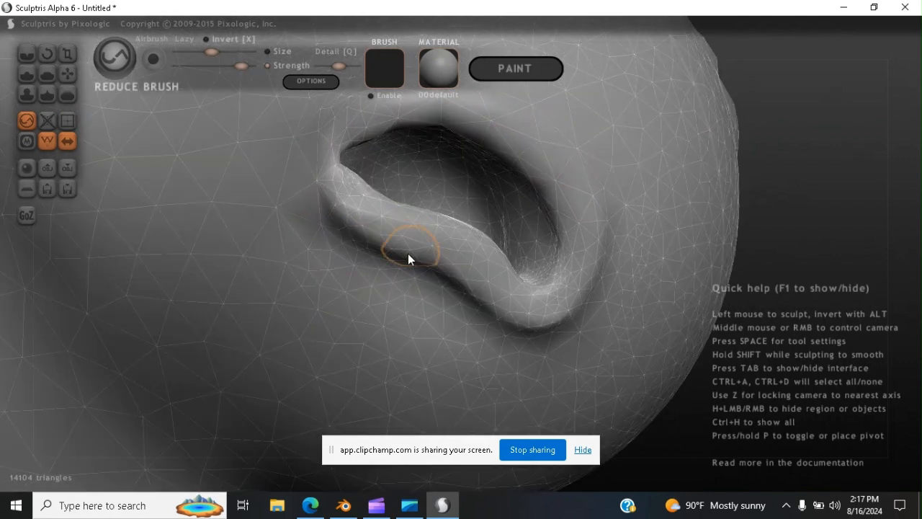
Smooth the socket's upper and lower rims so they blend into the surrounding surface
{"action": "left_click", "coordinate": [67, 94]}
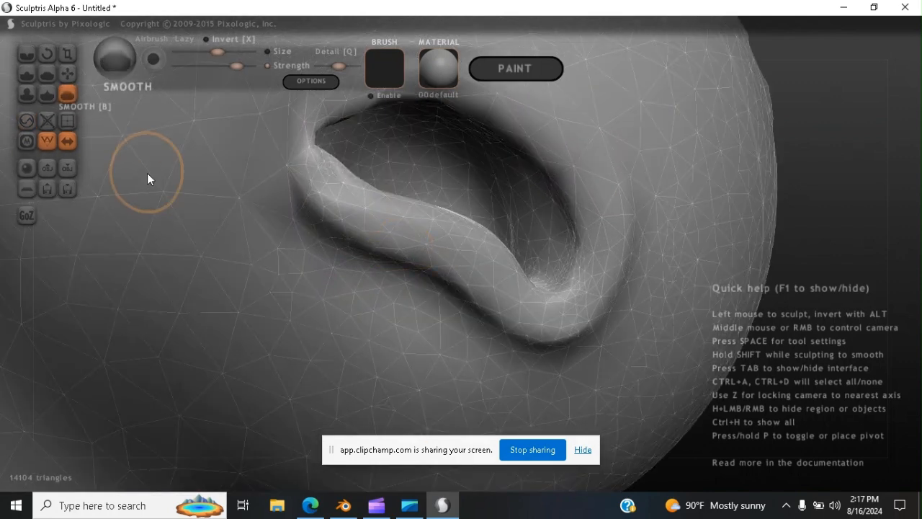
{"action": "mouse_move", "coordinate": [350, 188]}
{"action": "left_mouse_down"}
{"action": "mouse_move", "coordinate": [314, 193]}
{"action": "mouse_move", "coordinate": [373, 251]}
{"action": "mouse_move", "coordinate": [515, 337]}
{"action": "mouse_move", "coordinate": [574, 358]}
{"action": "mouse_move", "coordinate": [597, 333]}
{"action": "mouse_move", "coordinate": [552, 342]}
{"action": "mouse_move", "coordinate": [603, 315]}
{"action": "mouse_move", "coordinate": [621, 255]}
{"action": "mouse_move", "coordinate": [611, 192]}
{"action": "mouse_move", "coordinate": [572, 120]}
{"action": "mouse_move", "coordinate": [612, 160]}
{"action": "left_mouse_up"}
{"action": "middle_click_drag", "start_coordinate": [612, 155], "coordinate": [622, 200]}
{"action": "mouse_move", "coordinate": [555, 212]}
{"action": "left_mouse_down"}
{"action": "mouse_move", "coordinate": [533, 188]}
{"action": "mouse_move", "coordinate": [429, 168]}
{"action": "mouse_move", "coordinate": [386, 179]}
{"action": "mouse_move", "coordinate": [350, 229]}
{"action": "mouse_move", "coordinate": [359, 268]}
{"action": "mouse_move", "coordinate": [410, 313]}
{"action": "mouse_move", "coordinate": [490, 344]}
{"action": "mouse_move", "coordinate": [513, 339]}
{"action": "mouse_move", "coordinate": [371, 286]}
{"action": "left_mouse_up"}
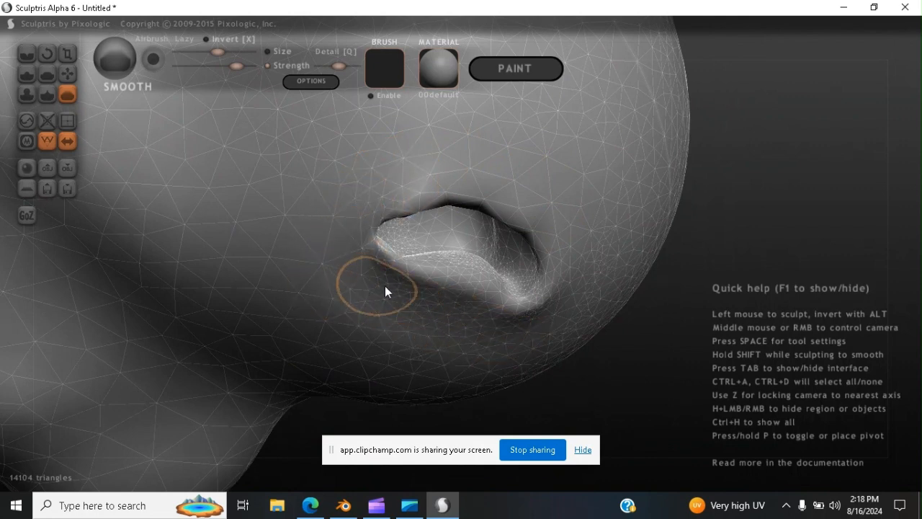
Flatten the middle of the socket's lower rim with the Flatten brush
{"action": "scroll", "coordinate": [383, 284], "scroll_direction": "up", "scroll_amount": 3}
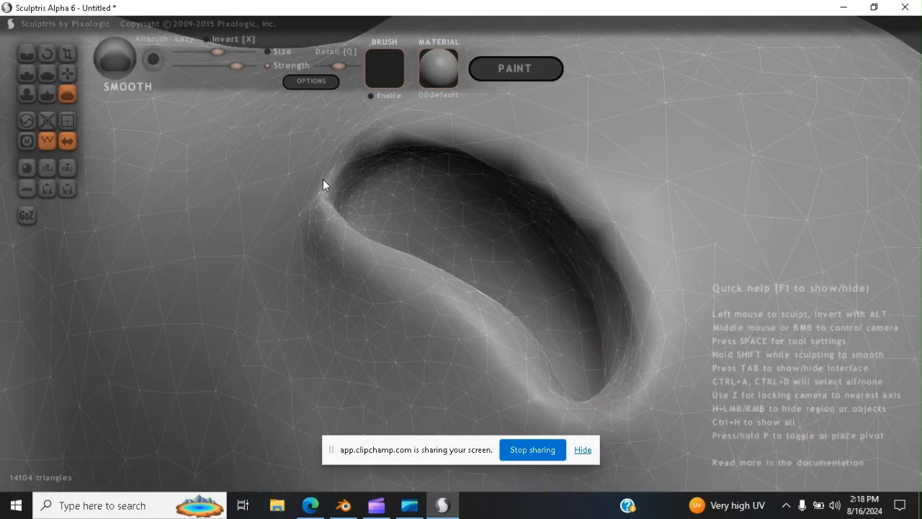
{"action": "scroll", "coordinate": [322, 185], "scroll_direction": "down", "scroll_amount": 5}
{"action": "right_click_drag", "start_coordinate": [376, 199], "coordinate": [530, 213]}
{"action": "right_click_drag", "start_coordinate": [520, 264], "coordinate": [546, 267]}
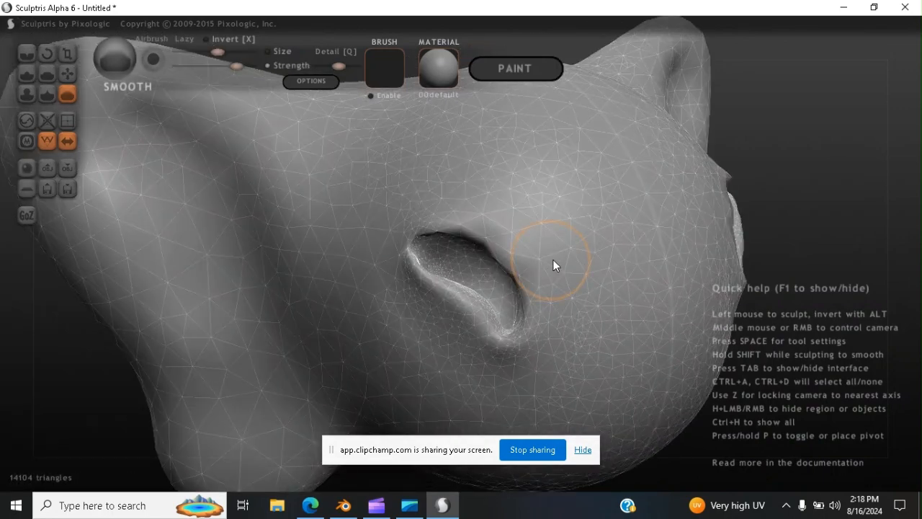
{"action": "scroll", "coordinate": [526, 277], "scroll_direction": "up", "scroll_amount": 3}
{"action": "left_click", "coordinate": [52, 75]}
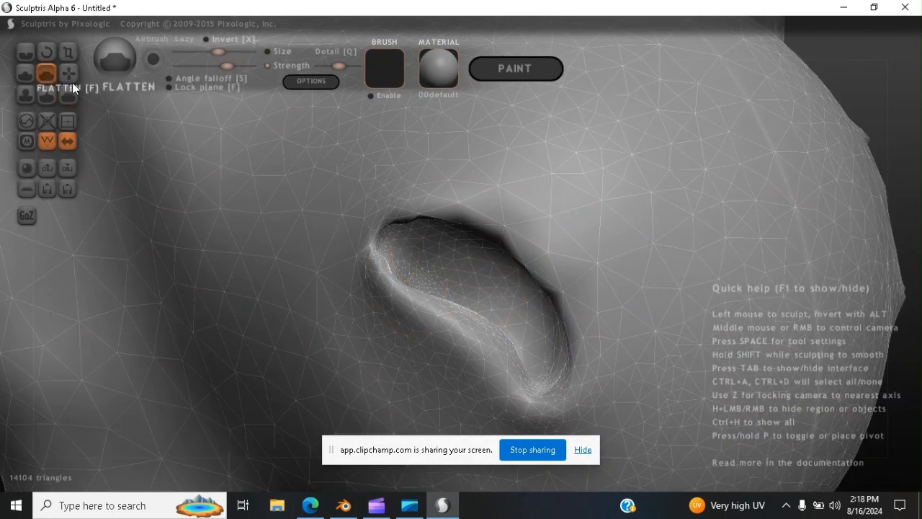
{"action": "mouse_move", "coordinate": [469, 334]}
{"action": "left_mouse_down"}
{"action": "mouse_move", "coordinate": [446, 356]}
{"action": "mouse_move", "coordinate": [472, 325]}
{"action": "mouse_move", "coordinate": [462, 339]}
{"action": "left_mouse_up"}
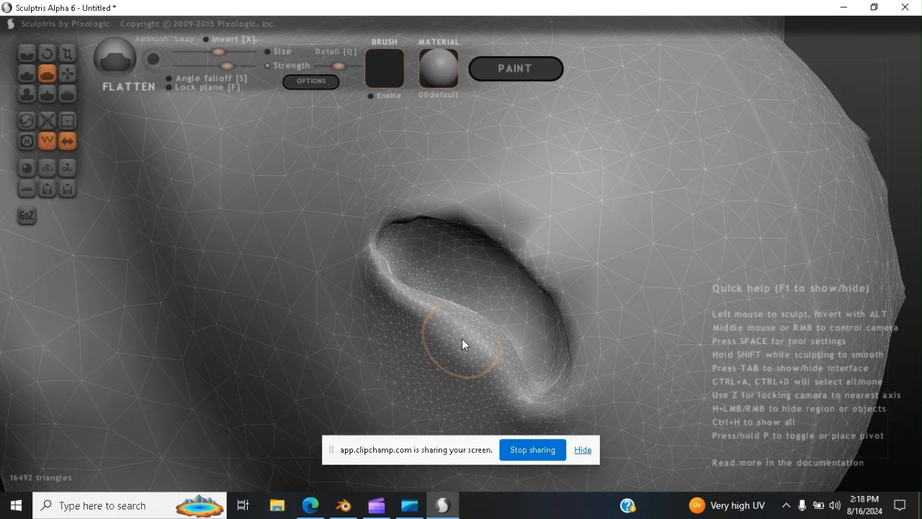
Enlarge the Grab brush and pull the socket's lower rim outward and down to widen the opening
{"action": "left_click", "coordinate": [66, 73]}
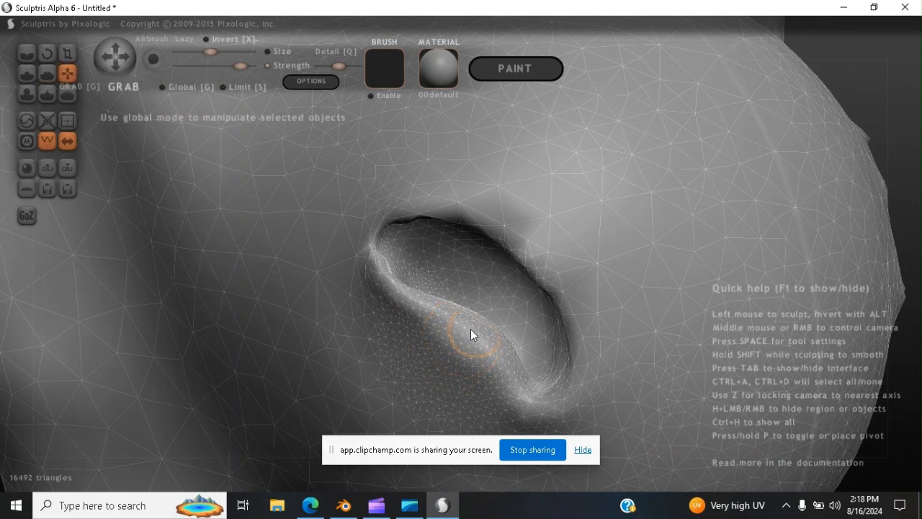
{"action": "left_click_drag", "start_coordinate": [211, 53], "coordinate": [222, 51]}
{"action": "left_click_drag", "start_coordinate": [462, 331], "coordinate": [449, 338]}
{"action": "mouse_move", "coordinate": [468, 327]}
{"action": "middle_mouse_down"}
{"action": "mouse_move", "coordinate": [505, 301]}
{"action": "mouse_move", "coordinate": [508, 308]}
{"action": "middle_mouse_up"}
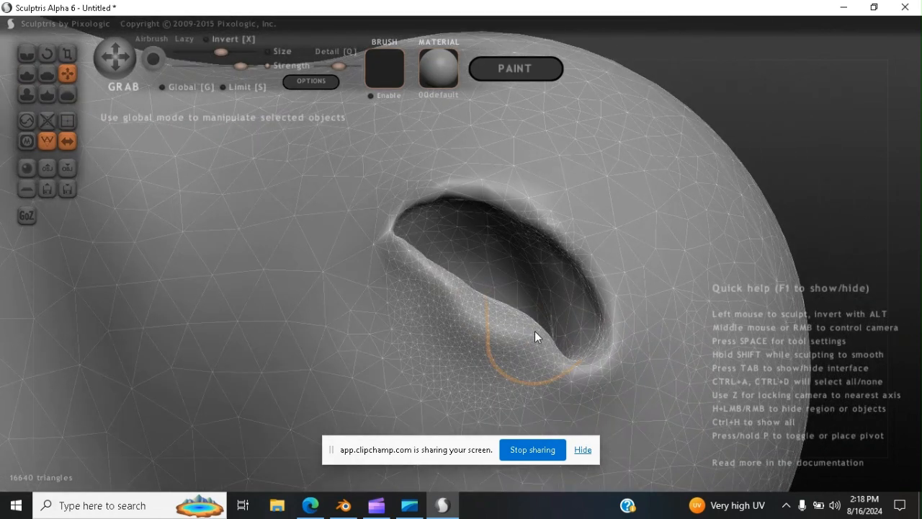
{"action": "mouse_move", "coordinate": [535, 333]}
{"action": "left_mouse_down"}
{"action": "mouse_move", "coordinate": [512, 345]}
{"action": "mouse_move", "coordinate": [518, 336]}
{"action": "mouse_move", "coordinate": [483, 344]}
{"action": "mouse_move", "coordinate": [463, 292]}
{"action": "mouse_move", "coordinate": [424, 291]}
{"action": "mouse_move", "coordinate": [489, 325]}
{"action": "mouse_move", "coordinate": [476, 347]}
{"action": "mouse_move", "coordinate": [506, 343]}
{"action": "mouse_move", "coordinate": [535, 370]}
{"action": "mouse_move", "coordinate": [547, 330]}
{"action": "left_mouse_up"}
{"action": "mouse_move", "coordinate": [547, 324]}
{"action": "middle_mouse_down"}
{"action": "mouse_move", "coordinate": [531, 359]}
{"action": "mouse_move", "coordinate": [524, 355]}
{"action": "mouse_move", "coordinate": [549, 338]}
{"action": "middle_mouse_up"}
{"action": "mouse_move", "coordinate": [454, 322]}
{"action": "left_mouse_down"}
{"action": "mouse_move", "coordinate": [422, 311]}
{"action": "mouse_move", "coordinate": [391, 254]}
{"action": "left_mouse_up"}
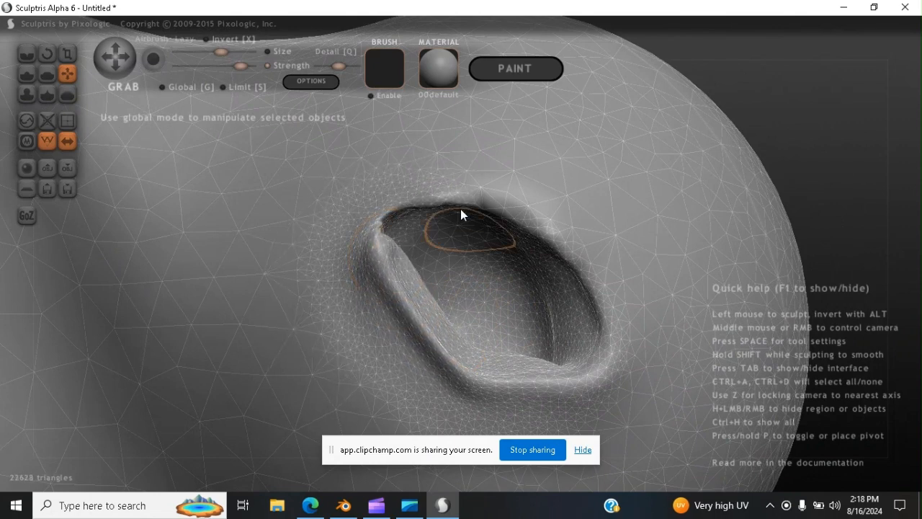
Reshape the socket's upper rim and outer corner with the Grab brush
{"action": "mouse_move", "coordinate": [442, 197]}
{"action": "left_mouse_down"}
{"action": "mouse_move", "coordinate": [436, 211]}
{"action": "mouse_move", "coordinate": [408, 212]}
{"action": "mouse_move", "coordinate": [391, 228]}
{"action": "left_mouse_up"}
{"action": "mouse_move", "coordinate": [525, 230]}
{"action": "left_mouse_down"}
{"action": "mouse_move", "coordinate": [581, 292]}
{"action": "mouse_move", "coordinate": [576, 316]}
{"action": "mouse_move", "coordinate": [603, 321]}
{"action": "mouse_move", "coordinate": [599, 358]}
{"action": "left_mouse_up"}
{"action": "mouse_move", "coordinate": [643, 316]}
{"action": "middle_mouse_down"}
{"action": "mouse_move", "coordinate": [543, 257]}
{"action": "mouse_move", "coordinate": [710, 267]}
{"action": "mouse_move", "coordinate": [681, 276]}
{"action": "middle_mouse_up"}
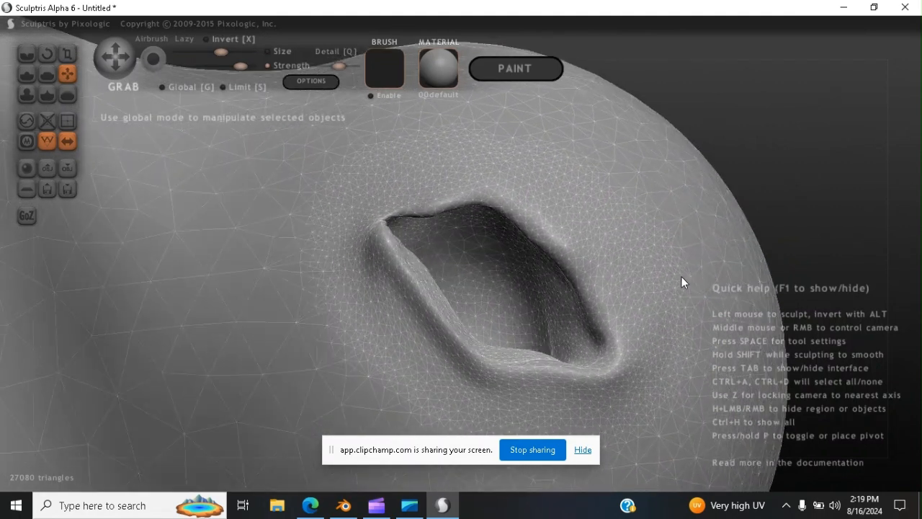
Smooth the reshaped rim all around the socket opening
{"action": "left_click", "coordinate": [67, 94]}
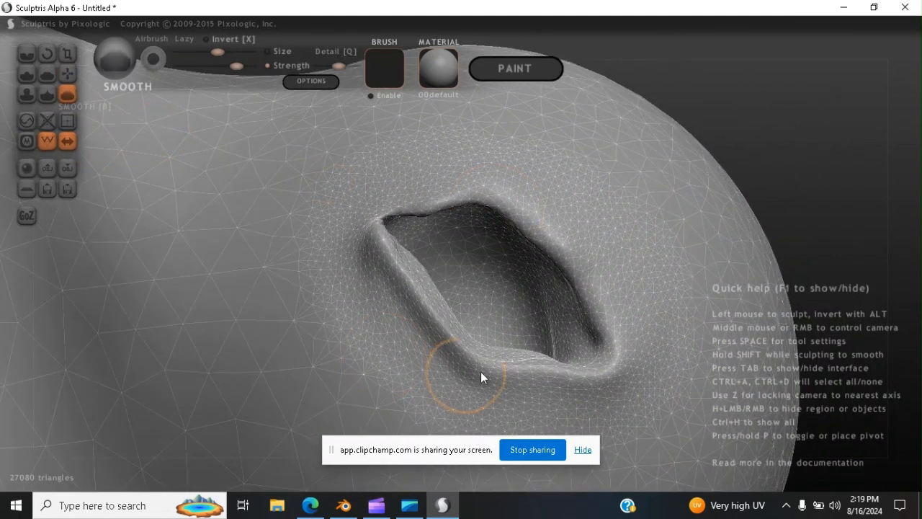
{"action": "mouse_move", "coordinate": [380, 248]}
{"action": "left_mouse_down"}
{"action": "mouse_move", "coordinate": [393, 220]}
{"action": "mouse_move", "coordinate": [438, 209]}
{"action": "mouse_move", "coordinate": [520, 218]}
{"action": "mouse_move", "coordinate": [574, 272]}
{"action": "mouse_move", "coordinate": [603, 325]}
{"action": "mouse_move", "coordinate": [595, 373]}
{"action": "mouse_move", "coordinate": [495, 358]}
{"action": "mouse_move", "coordinate": [396, 263]}
{"action": "mouse_move", "coordinate": [415, 292]}
{"action": "mouse_move", "coordinate": [517, 370]}
{"action": "mouse_move", "coordinate": [554, 375]}
{"action": "mouse_move", "coordinate": [618, 342]}
{"action": "mouse_move", "coordinate": [563, 229]}
{"action": "mouse_move", "coordinate": [496, 200]}
{"action": "mouse_move", "coordinate": [444, 197]}
{"action": "mouse_move", "coordinate": [387, 221]}
{"action": "mouse_move", "coordinate": [408, 286]}
{"action": "mouse_move", "coordinate": [480, 356]}
{"action": "mouse_move", "coordinate": [553, 374]}
{"action": "mouse_move", "coordinate": [595, 360]}
{"action": "left_mouse_up"}
{"action": "mouse_move", "coordinate": [595, 360]}
{"action": "right_mouse_down"}
{"action": "mouse_move", "coordinate": [595, 331]}
{"action": "mouse_move", "coordinate": [624, 309]}
{"action": "mouse_move", "coordinate": [541, 350]}
{"action": "mouse_move", "coordinate": [641, 308]}
{"action": "mouse_move", "coordinate": [581, 312]}
{"action": "right_mouse_up"}
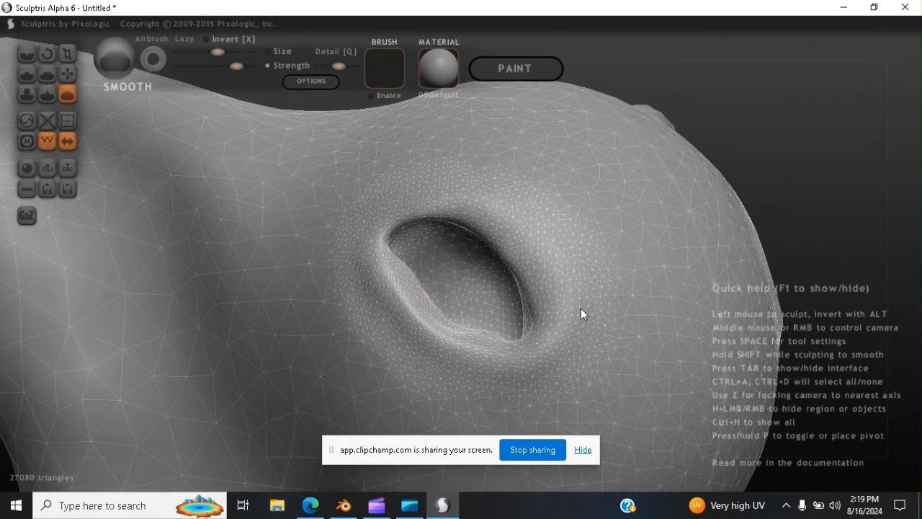
Add a new sphere with its mirrored copy beside the eye socket
{"action": "left_click", "coordinate": [26, 168]}
{"action": "left_click", "coordinate": [446, 288]}
{"action": "scroll", "coordinate": [447, 287], "scroll_direction": "down", "scroll_amount": 5}
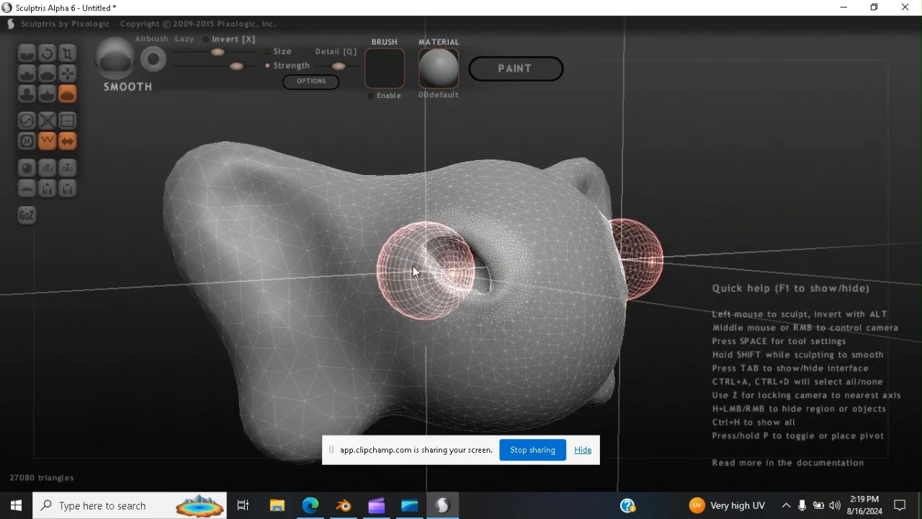
{"action": "left_click", "coordinate": [423, 268]}
{"action": "scroll", "coordinate": [423, 268], "scroll_direction": "up", "scroll_amount": 3}
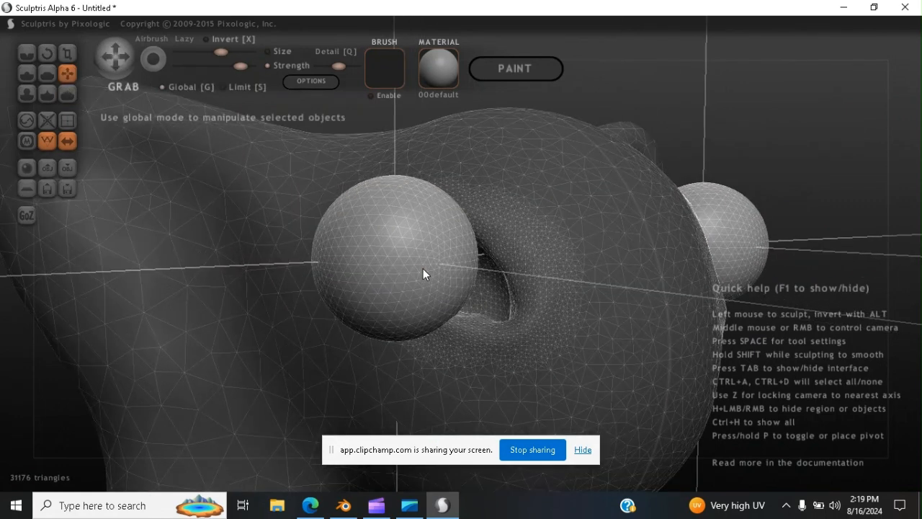
Scale the new sphere pair down to a little over half size with the Scale tool in global mode
{"action": "left_click", "coordinate": [47, 53]}
{"action": "left_click", "coordinate": [67, 53]}
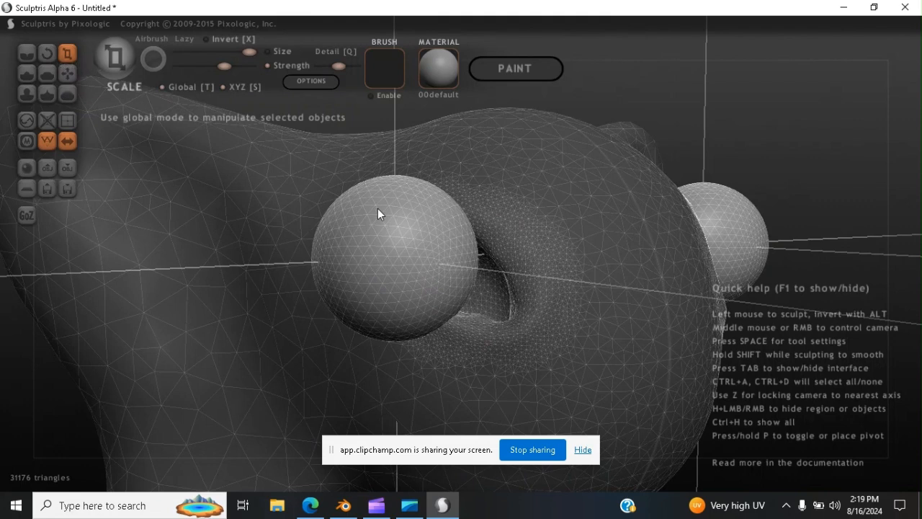
{"action": "left_click_drag", "start_coordinate": [379, 219], "coordinate": [238, 302]}
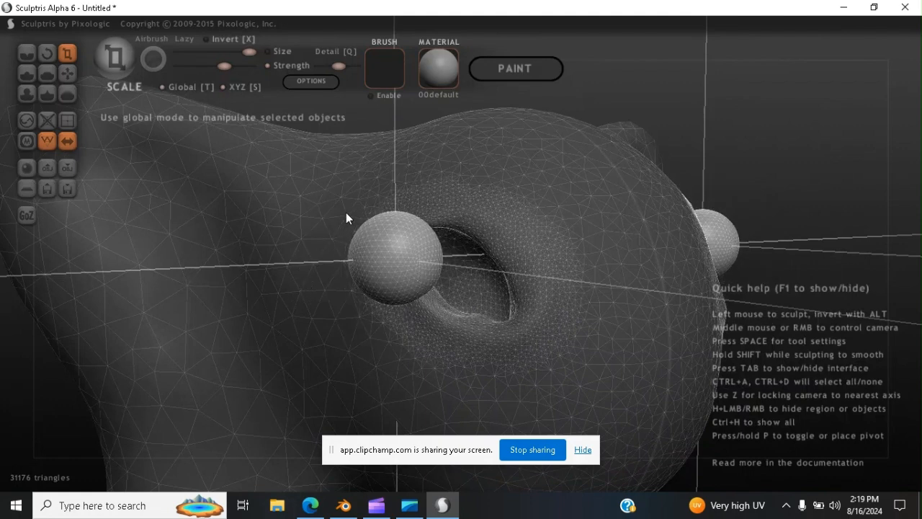
Move the scaled sphere pair into the eye sockets with the Grab tool in global mode
{"action": "scroll", "coordinate": [346, 216], "scroll_direction": "up", "scroll_amount": 3}
{"action": "scroll", "coordinate": [345, 212], "scroll_direction": "up", "scroll_amount": 2}
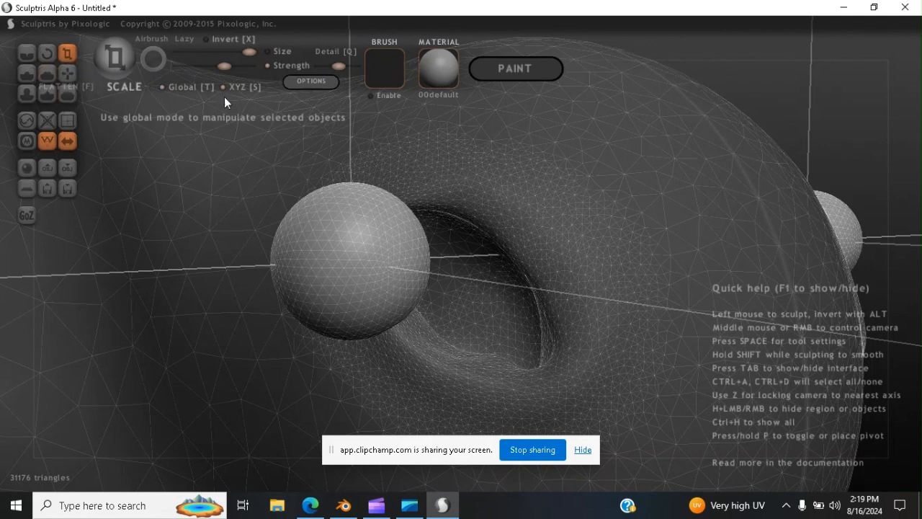
{"action": "left_click", "coordinate": [68, 72]}
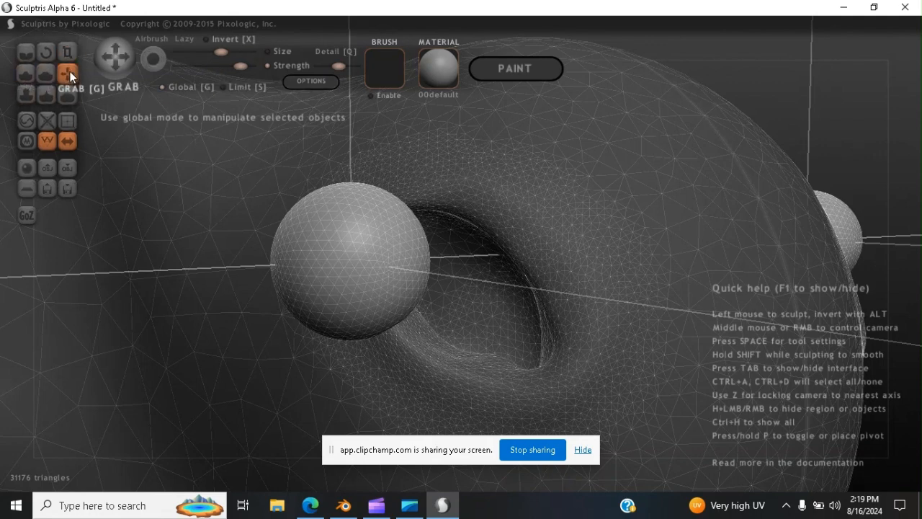
{"action": "left_click_drag", "start_coordinate": [308, 254], "coordinate": [492, 274]}
{"action": "middle_click_drag", "start_coordinate": [527, 317], "coordinate": [434, 321]}
{"action": "left_click_drag", "start_coordinate": [424, 306], "coordinate": [448, 314]}
Adjust the height and depth of the eyeballs inside their sockets with the global Grab tool
{"action": "mouse_move", "coordinate": [428, 311]}
{"action": "middle_mouse_down"}
{"action": "mouse_move", "coordinate": [498, 321]}
{"action": "mouse_move", "coordinate": [551, 286]}
{"action": "mouse_move", "coordinate": [558, 294]}
{"action": "mouse_move", "coordinate": [476, 308]}
{"action": "mouse_move", "coordinate": [477, 323]}
{"action": "mouse_move", "coordinate": [422, 321]}
{"action": "mouse_move", "coordinate": [433, 300]}
{"action": "mouse_move", "coordinate": [485, 348]}
{"action": "mouse_move", "coordinate": [551, 341]}
{"action": "mouse_move", "coordinate": [656, 297]}
{"action": "mouse_move", "coordinate": [626, 319]}
{"action": "mouse_move", "coordinate": [573, 318]}
{"action": "middle_mouse_up"}
{"action": "mouse_move", "coordinate": [444, 289]}
{"action": "middle_mouse_down"}
{"action": "mouse_move", "coordinate": [430, 332]}
{"action": "mouse_move", "coordinate": [558, 326]}
{"action": "mouse_move", "coordinate": [457, 337]}
{"action": "mouse_move", "coordinate": [401, 310]}
{"action": "mouse_move", "coordinate": [430, 308]}
{"action": "mouse_move", "coordinate": [440, 285]}
{"action": "mouse_move", "coordinate": [440, 297]}
{"action": "middle_mouse_up"}
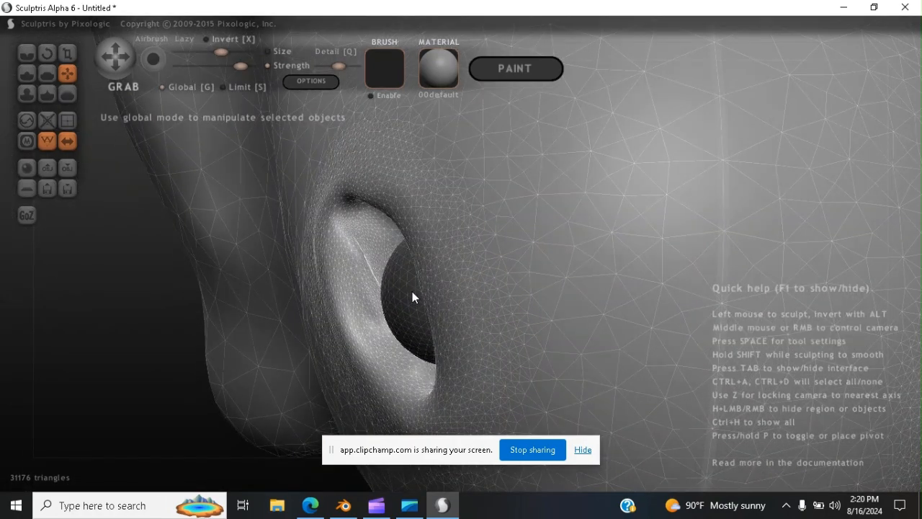
{"action": "left_click", "coordinate": [410, 288]}
{"action": "left_click_drag", "start_coordinate": [410, 284], "coordinate": [414, 317]}
{"action": "middle_click_drag", "start_coordinate": [414, 316], "coordinate": [444, 334]}
{"action": "left_click_drag", "start_coordinate": [443, 335], "coordinate": [435, 334]}
{"action": "middle_click_drag", "start_coordinate": [541, 302], "coordinate": [461, 310]}
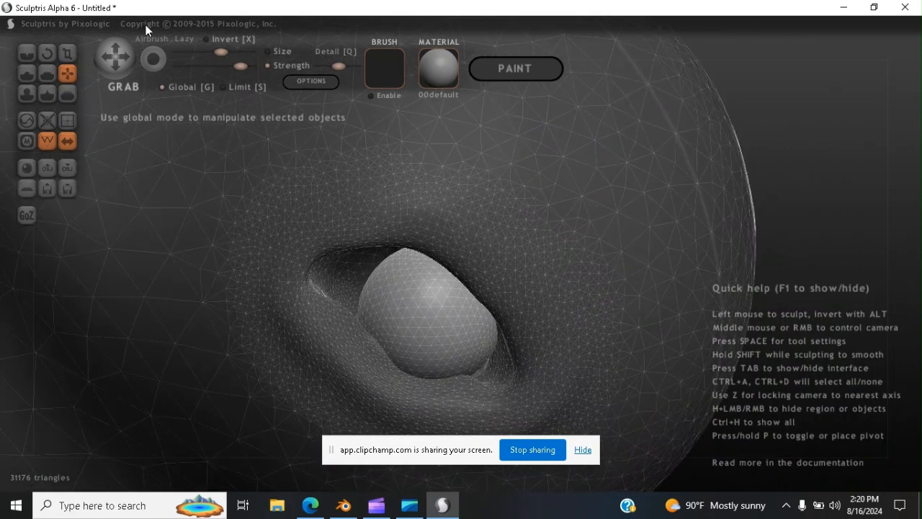
Enlarge the eyeballs until they fill the socket openings and reposition them with the Grab tool in global mode
{"action": "left_click", "coordinate": [64, 54]}
{"action": "left_click_drag", "start_coordinate": [426, 302], "coordinate": [559, 160]}
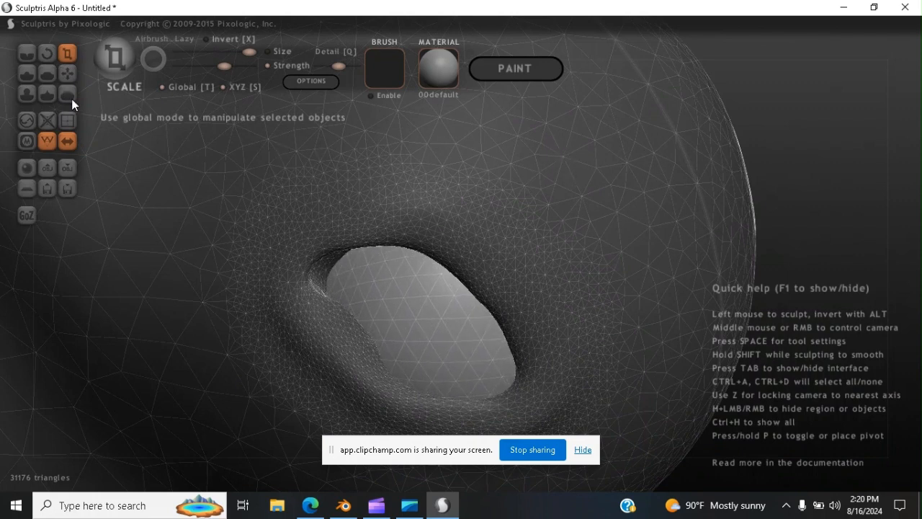
{"action": "left_click", "coordinate": [65, 74]}
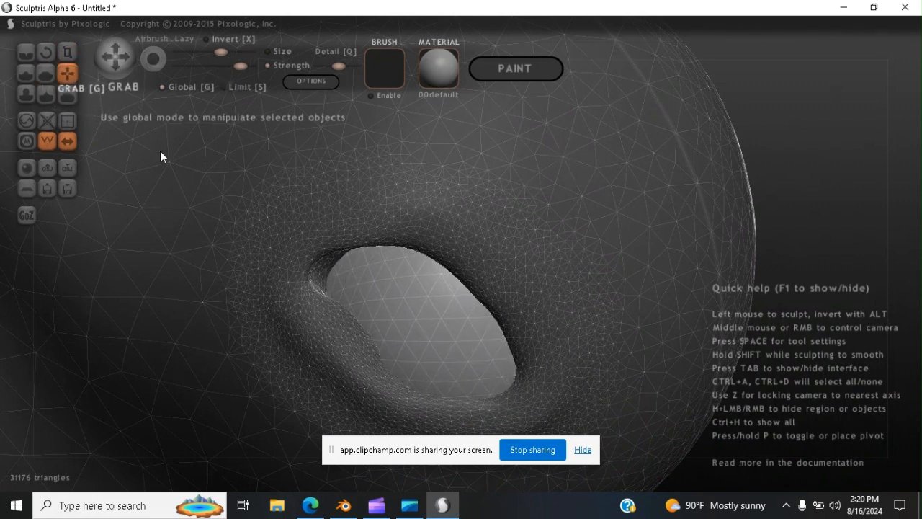
{"action": "left_click_drag", "start_coordinate": [430, 328], "coordinate": [401, 317]}
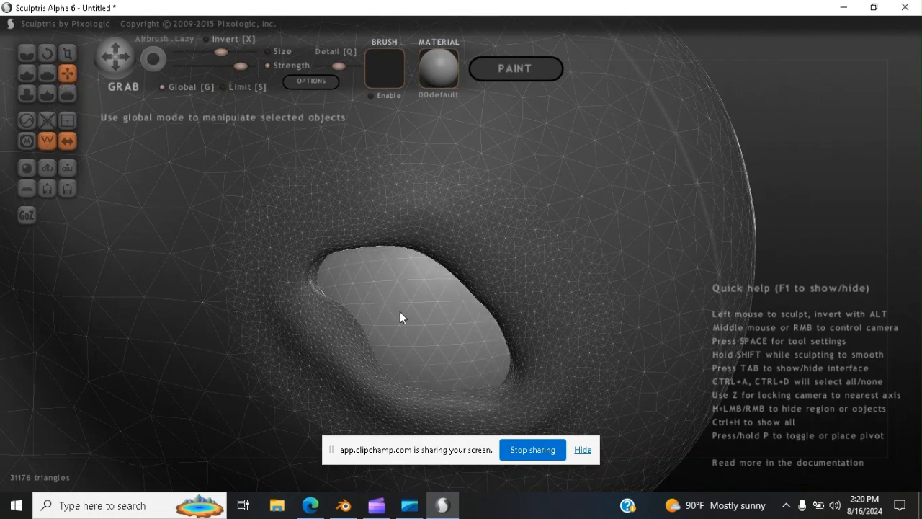
{"action": "mouse_move", "coordinate": [525, 239]}
{"action": "right_mouse_down"}
{"action": "mouse_move", "coordinate": [537, 227]}
{"action": "mouse_move", "coordinate": [462, 295]}
{"action": "mouse_move", "coordinate": [405, 329]}
{"action": "right_mouse_up"}
{"action": "left_click_drag", "start_coordinate": [398, 328], "coordinate": [373, 315]}
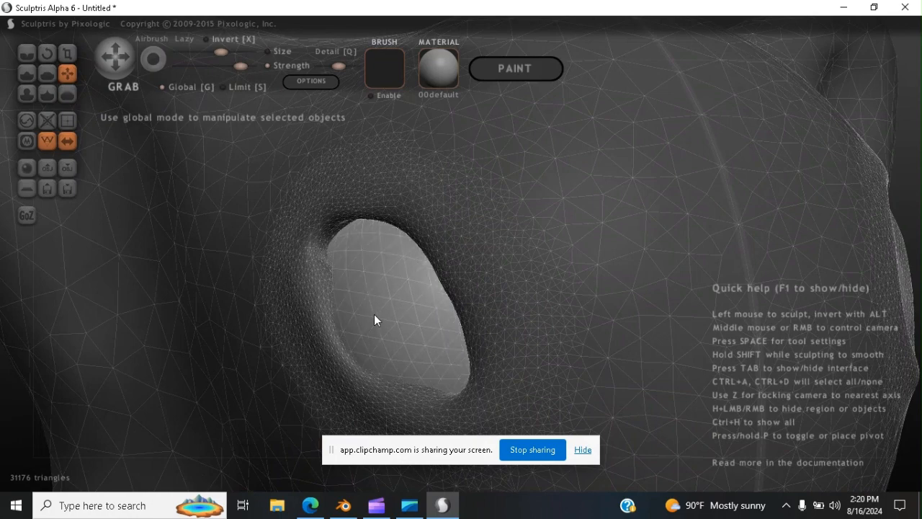
{"action": "mouse_move", "coordinate": [402, 310]}
{"action": "right_mouse_down"}
{"action": "mouse_move", "coordinate": [700, 279]}
{"action": "mouse_move", "coordinate": [701, 304]}
{"action": "mouse_move", "coordinate": [675, 332]}
{"action": "mouse_move", "coordinate": [527, 340]}
{"action": "mouse_move", "coordinate": [519, 300]}
{"action": "mouse_move", "coordinate": [613, 310]}
{"action": "right_mouse_up"}
{"action": "left_click_drag", "start_coordinate": [459, 325], "coordinate": [467, 319]}
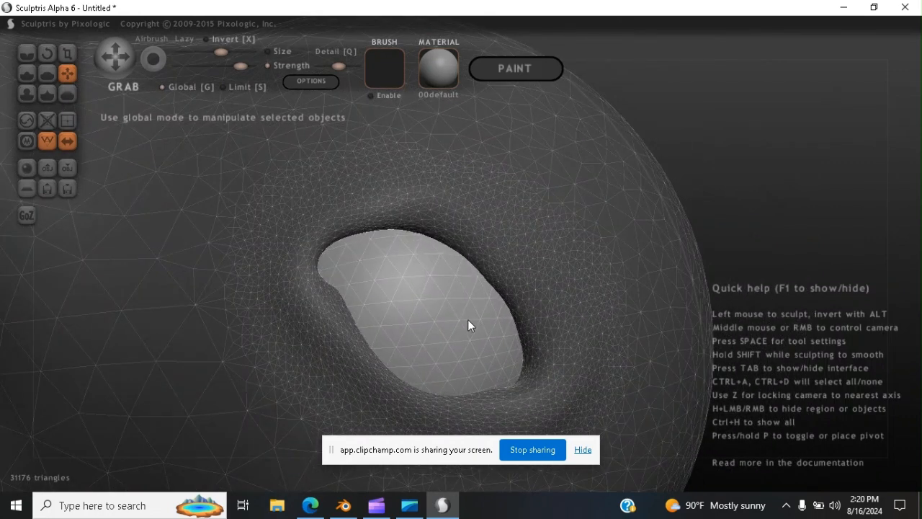
Reduce the dense mesh around the eye socket with the Reduce Brush
{"action": "mouse_move", "coordinate": [467, 319]}
{"action": "right_mouse_down"}
{"action": "mouse_move", "coordinate": [590, 311]}
{"action": "mouse_move", "coordinate": [444, 303]}
{"action": "mouse_move", "coordinate": [669, 293]}
{"action": "mouse_move", "coordinate": [541, 294]}
{"action": "mouse_move", "coordinate": [597, 290]}
{"action": "mouse_move", "coordinate": [583, 295]}
{"action": "right_mouse_up"}
{"action": "scroll", "coordinate": [582, 295], "scroll_direction": "down", "scroll_amount": 3}
{"action": "scroll", "coordinate": [582, 295], "scroll_direction": "up", "scroll_amount": 3}
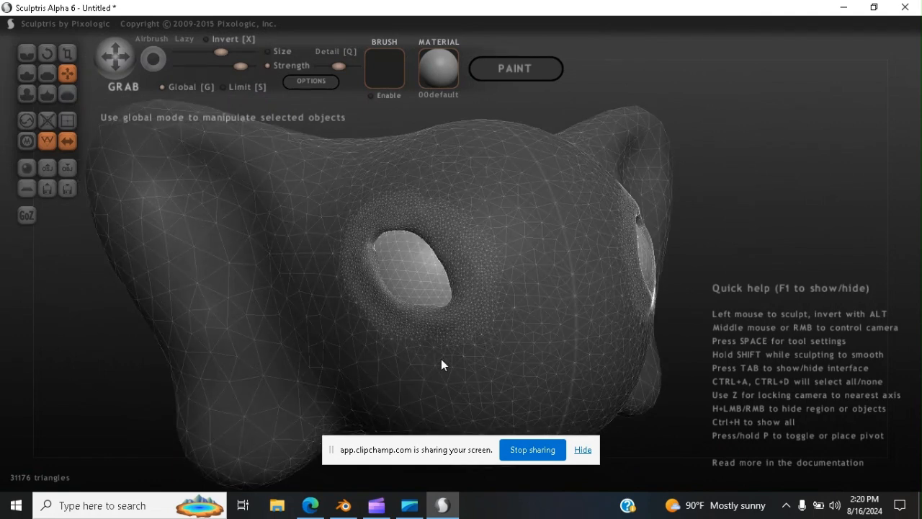
{"action": "mouse_move", "coordinate": [441, 359]}
{"action": "right_mouse_down"}
{"action": "mouse_move", "coordinate": [524, 360]}
{"action": "mouse_move", "coordinate": [509, 290]}
{"action": "mouse_move", "coordinate": [206, 214]}
{"action": "right_mouse_up"}
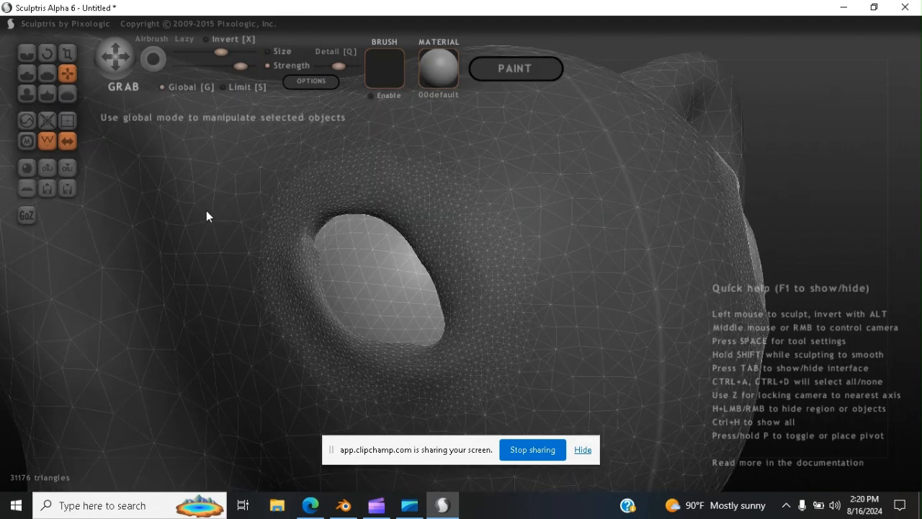
{"action": "left_click", "coordinate": [42, 72]}
{"action": "left_click", "coordinate": [29, 71]}
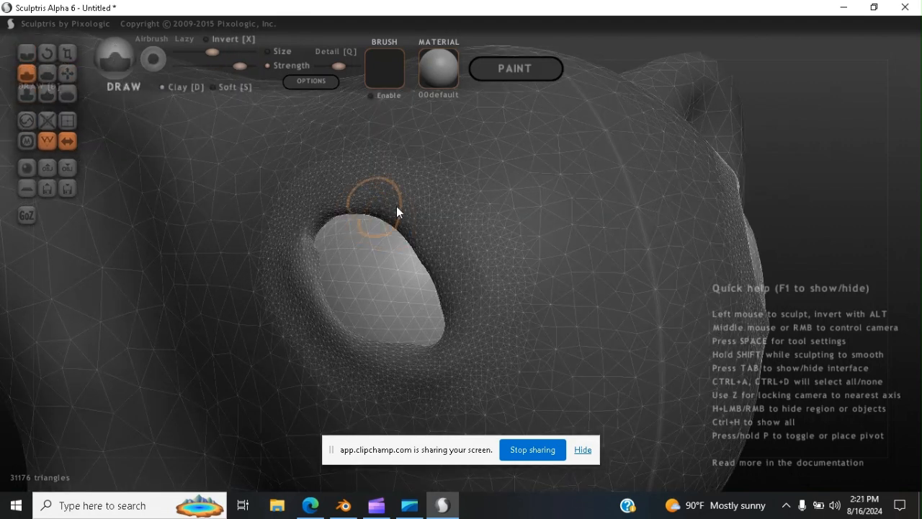
{"action": "right_click_drag", "start_coordinate": [418, 211], "coordinate": [276, 193]}
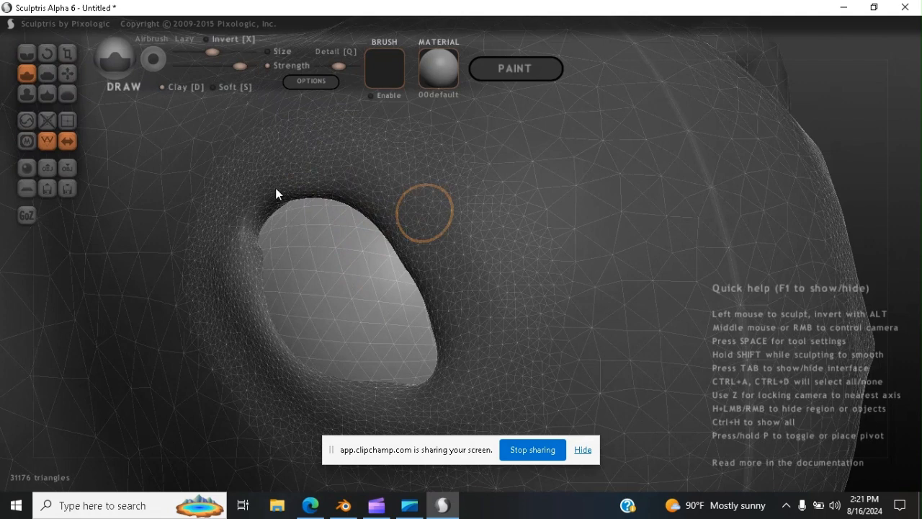
{"action": "left_click", "coordinate": [25, 119]}
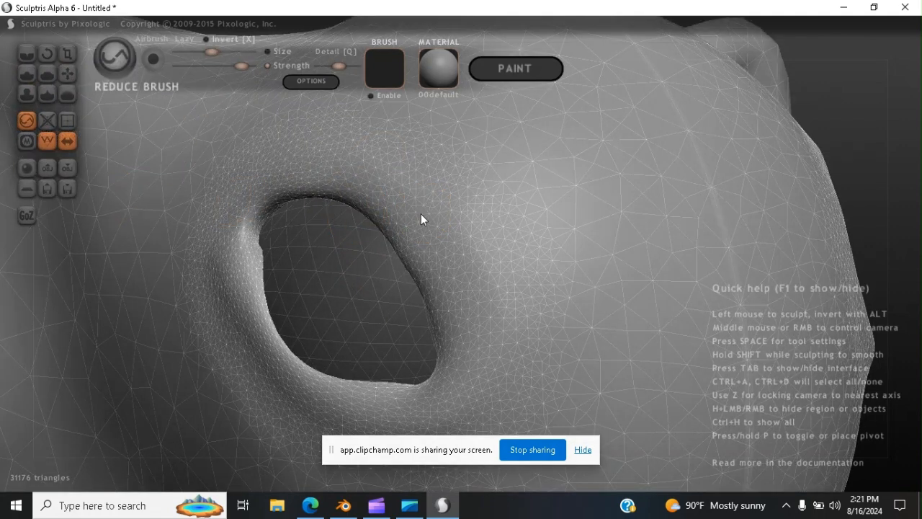
{"action": "mouse_move", "coordinate": [421, 213]}
{"action": "left_mouse_down"}
{"action": "mouse_move", "coordinate": [441, 228]}
{"action": "mouse_move", "coordinate": [454, 287]}
{"action": "mouse_move", "coordinate": [515, 342]}
{"action": "mouse_move", "coordinate": [526, 278]}
{"action": "mouse_move", "coordinate": [459, 424]}
{"action": "mouse_move", "coordinate": [368, 422]}
{"action": "mouse_move", "coordinate": [352, 405]}
{"action": "mouse_move", "coordinate": [301, 389]}
{"action": "mouse_move", "coordinate": [266, 396]}
{"action": "mouse_move", "coordinate": [216, 319]}
{"action": "mouse_move", "coordinate": [284, 426]}
{"action": "mouse_move", "coordinate": [258, 412]}
{"action": "mouse_move", "coordinate": [195, 293]}
{"action": "mouse_move", "coordinate": [219, 275]}
{"action": "mouse_move", "coordinate": [231, 234]}
{"action": "mouse_move", "coordinate": [214, 230]}
{"action": "mouse_move", "coordinate": [232, 186]}
{"action": "mouse_move", "coordinate": [261, 172]}
{"action": "mouse_move", "coordinate": [253, 164]}
{"action": "mouse_move", "coordinate": [282, 132]}
{"action": "mouse_move", "coordinate": [249, 173]}
{"action": "mouse_move", "coordinate": [326, 139]}
{"action": "mouse_move", "coordinate": [370, 150]}
{"action": "mouse_move", "coordinate": [449, 198]}
{"action": "mouse_move", "coordinate": [419, 150]}
{"action": "mouse_move", "coordinate": [436, 134]}
{"action": "mouse_move", "coordinate": [403, 150]}
{"action": "mouse_move", "coordinate": [492, 296]}
{"action": "mouse_move", "coordinate": [494, 329]}
{"action": "mouse_move", "coordinate": [474, 388]}
{"action": "mouse_move", "coordinate": [419, 407]}
{"action": "mouse_move", "coordinate": [312, 414]}
{"action": "mouse_move", "coordinate": [318, 419]}
{"action": "mouse_move", "coordinate": [271, 440]}
{"action": "mouse_move", "coordinate": [278, 431]}
{"action": "mouse_move", "coordinate": [289, 442]}
{"action": "left_mouse_up"}
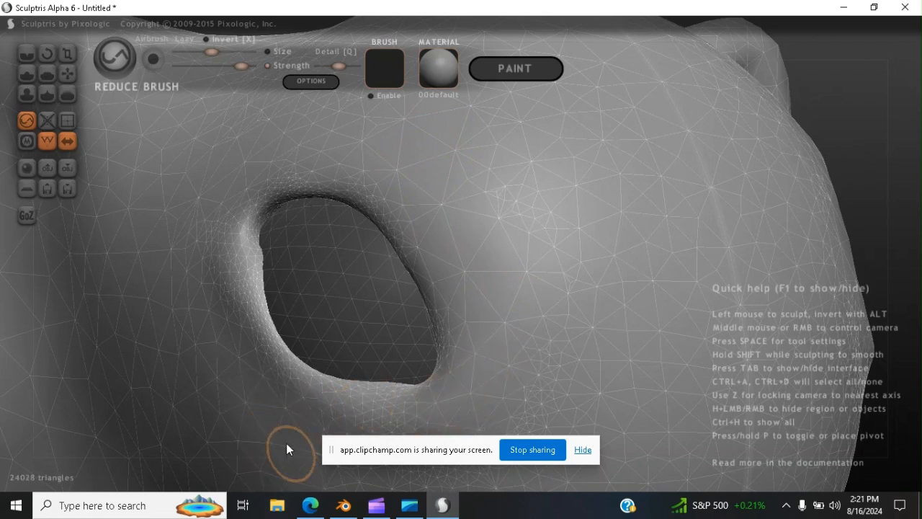
Build up a raised ridge around the eye opening with the Draw brush and soften its upper edge
{"action": "left_click", "coordinate": [26, 75]}
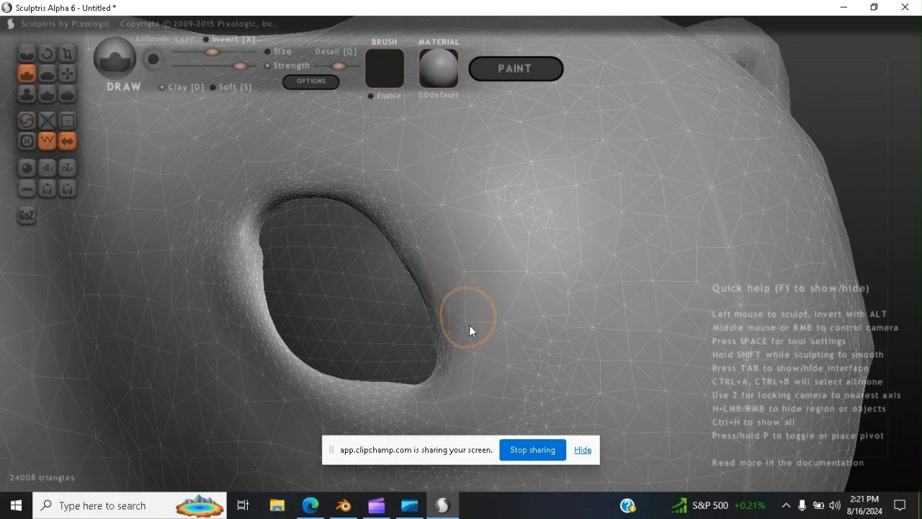
{"action": "mouse_move", "coordinate": [471, 328]}
{"action": "left_mouse_down"}
{"action": "mouse_move", "coordinate": [461, 286]}
{"action": "mouse_move", "coordinate": [426, 237]}
{"action": "mouse_move", "coordinate": [461, 330]}
{"action": "mouse_move", "coordinate": [440, 276]}
{"action": "mouse_move", "coordinate": [386, 210]}
{"action": "mouse_move", "coordinate": [323, 181]}
{"action": "mouse_move", "coordinate": [285, 185]}
{"action": "mouse_move", "coordinate": [255, 199]}
{"action": "mouse_move", "coordinate": [298, 183]}
{"action": "mouse_move", "coordinate": [343, 184]}
{"action": "mouse_move", "coordinate": [390, 218]}
{"action": "mouse_move", "coordinate": [440, 301]}
{"action": "mouse_move", "coordinate": [441, 374]}
{"action": "mouse_move", "coordinate": [456, 319]}
{"action": "mouse_move", "coordinate": [464, 381]}
{"action": "mouse_move", "coordinate": [467, 328]}
{"action": "mouse_move", "coordinate": [442, 254]}
{"action": "mouse_move", "coordinate": [371, 203]}
{"action": "mouse_move", "coordinate": [309, 186]}
{"action": "mouse_move", "coordinate": [264, 193]}
{"action": "mouse_move", "coordinate": [314, 192]}
{"action": "mouse_move", "coordinate": [382, 222]}
{"action": "mouse_move", "coordinate": [440, 319]}
{"action": "mouse_move", "coordinate": [437, 378]}
{"action": "mouse_move", "coordinate": [446, 358]}
{"action": "mouse_move", "coordinate": [447, 270]}
{"action": "mouse_move", "coordinate": [398, 209]}
{"action": "mouse_move", "coordinate": [311, 185]}
{"action": "mouse_move", "coordinate": [262, 196]}
{"action": "mouse_move", "coordinate": [231, 224]}
{"action": "mouse_move", "coordinate": [265, 215]}
{"action": "mouse_move", "coordinate": [227, 234]}
{"action": "mouse_move", "coordinate": [247, 301]}
{"action": "mouse_move", "coordinate": [282, 345]}
{"action": "mouse_move", "coordinate": [372, 379]}
{"action": "mouse_move", "coordinate": [438, 381]}
{"action": "mouse_move", "coordinate": [374, 389]}
{"action": "mouse_move", "coordinate": [284, 362]}
{"action": "mouse_move", "coordinate": [213, 278]}
{"action": "mouse_move", "coordinate": [195, 214]}
{"action": "mouse_move", "coordinate": [239, 236]}
{"action": "left_mouse_up"}
{"action": "mouse_move", "coordinate": [224, 268]}
{"action": "right_mouse_down"}
{"action": "mouse_move", "coordinate": [216, 267]}
{"action": "mouse_move", "coordinate": [344, 288]}
{"action": "mouse_move", "coordinate": [309, 278]}
{"action": "mouse_move", "coordinate": [338, 247]}
{"action": "right_mouse_up"}
{"action": "mouse_move", "coordinate": [338, 247]}
{"action": "left_mouse_down", "text": "shift"}
{"action": "mouse_move", "coordinate": [311, 256]}
{"action": "mouse_move", "coordinate": [360, 206]}
{"action": "left_mouse_up", "text": "shift"}
Smooth the ridge at the outer corner of the eye into the surrounding skin
{"action": "scroll", "coordinate": [358, 207], "scroll_direction": "up", "scroll_amount": 4}
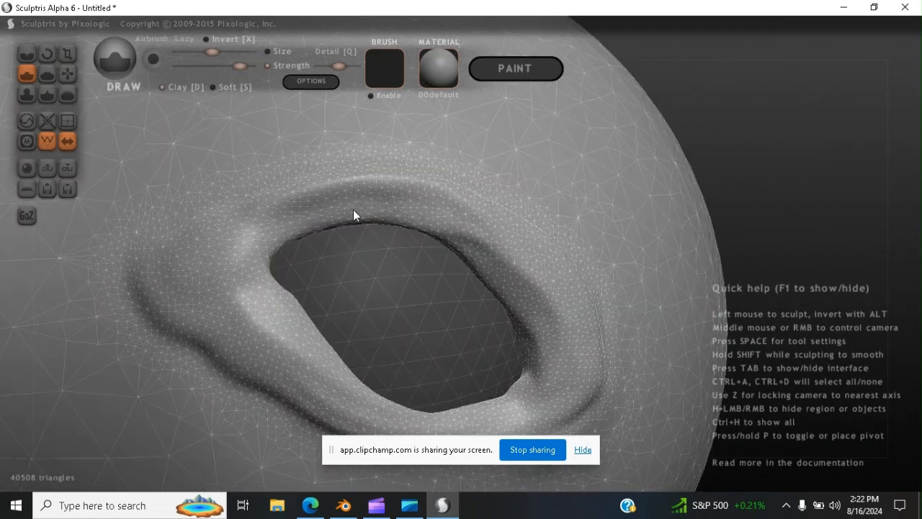
{"action": "left_click", "coordinate": [64, 93]}
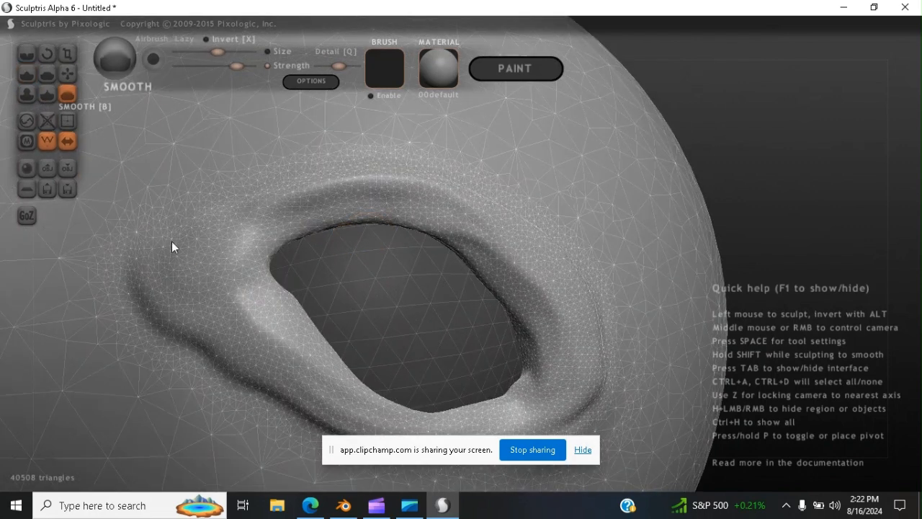
{"action": "mouse_move", "coordinate": [165, 334]}
{"action": "left_mouse_down"}
{"action": "mouse_move", "coordinate": [190, 360]}
{"action": "mouse_move", "coordinate": [165, 329]}
{"action": "mouse_move", "coordinate": [140, 237]}
{"action": "mouse_move", "coordinate": [195, 202]}
{"action": "left_mouse_up"}
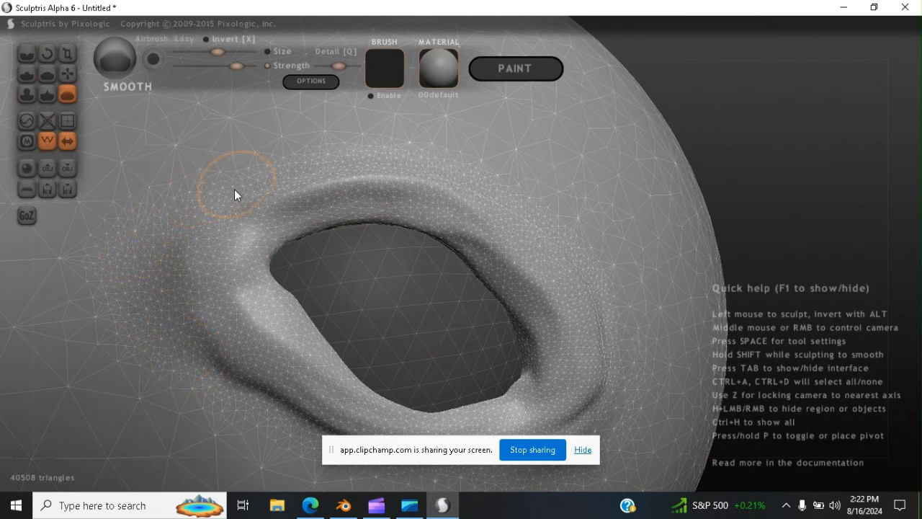
Reduce the mesh density on and around the eye ridge with the Reduce Brush
{"action": "left_click", "coordinate": [26, 120]}
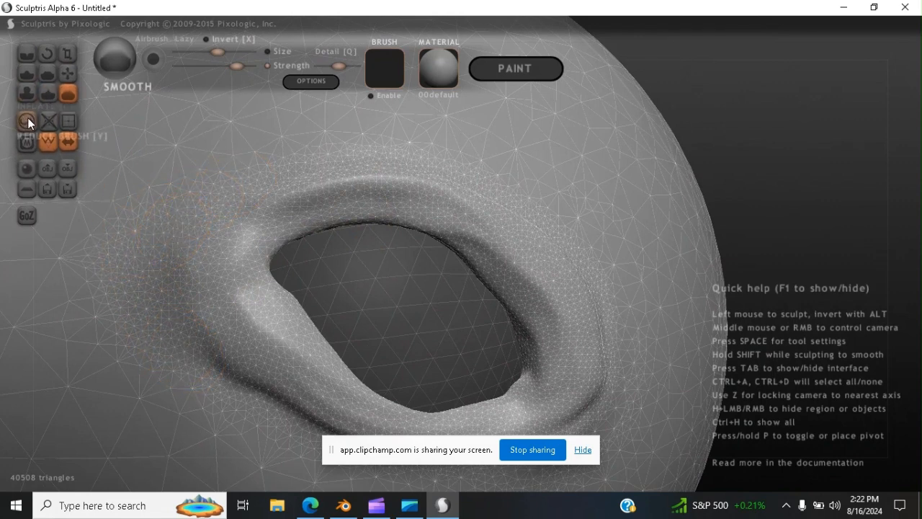
{"action": "mouse_move", "coordinate": [215, 254]}
{"action": "left_mouse_down"}
{"action": "mouse_move", "coordinate": [179, 314]}
{"action": "mouse_move", "coordinate": [146, 319]}
{"action": "mouse_move", "coordinate": [106, 253]}
{"action": "mouse_move", "coordinate": [254, 403]}
{"action": "mouse_move", "coordinate": [268, 399]}
{"action": "mouse_move", "coordinate": [268, 347]}
{"action": "mouse_move", "coordinate": [243, 313]}
{"action": "mouse_move", "coordinate": [296, 361]}
{"action": "mouse_move", "coordinate": [351, 241]}
{"action": "mouse_move", "coordinate": [418, 228]}
{"action": "mouse_move", "coordinate": [434, 205]}
{"action": "mouse_move", "coordinate": [519, 243]}
{"action": "mouse_move", "coordinate": [555, 335]}
{"action": "mouse_move", "coordinate": [553, 293]}
{"action": "mouse_move", "coordinate": [563, 343]}
{"action": "mouse_move", "coordinate": [488, 404]}
{"action": "mouse_move", "coordinate": [461, 406]}
{"action": "left_mouse_up"}
{"action": "left_click", "coordinate": [422, 396]}
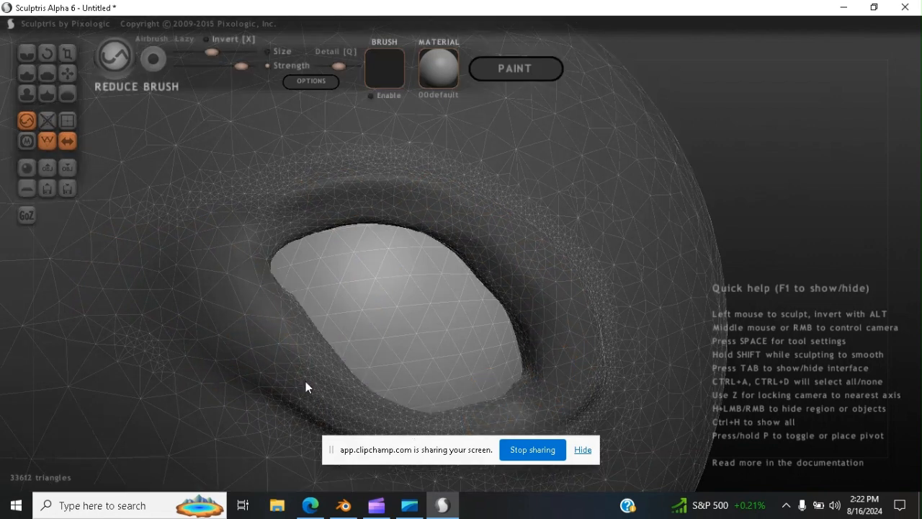
{"action": "scroll", "coordinate": [305, 372], "scroll_direction": "down", "scroll_amount": 3}
{"action": "scroll", "coordinate": [343, 349], "scroll_direction": "up", "scroll_amount": 2}
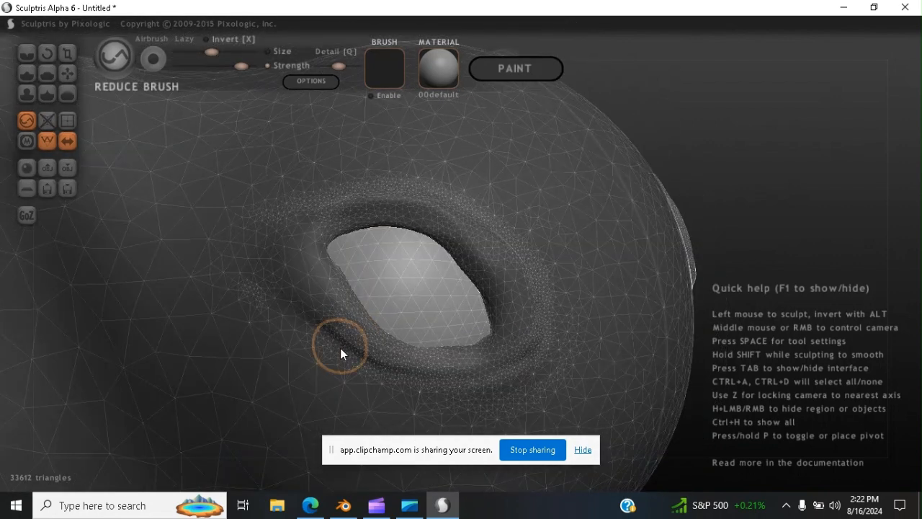
{"action": "left_click", "coordinate": [382, 352]}
{"action": "mouse_move", "coordinate": [387, 352]}
{"action": "left_mouse_down"}
{"action": "mouse_move", "coordinate": [473, 365]}
{"action": "mouse_move", "coordinate": [409, 370]}
{"action": "mouse_move", "coordinate": [461, 345]}
{"action": "mouse_move", "coordinate": [475, 354]}
{"action": "mouse_move", "coordinate": [428, 391]}
{"action": "mouse_move", "coordinate": [363, 358]}
{"action": "mouse_move", "coordinate": [369, 352]}
{"action": "mouse_move", "coordinate": [491, 381]}
{"action": "mouse_move", "coordinate": [288, 328]}
{"action": "mouse_move", "coordinate": [286, 288]}
{"action": "mouse_move", "coordinate": [421, 370]}
{"action": "left_mouse_up"}
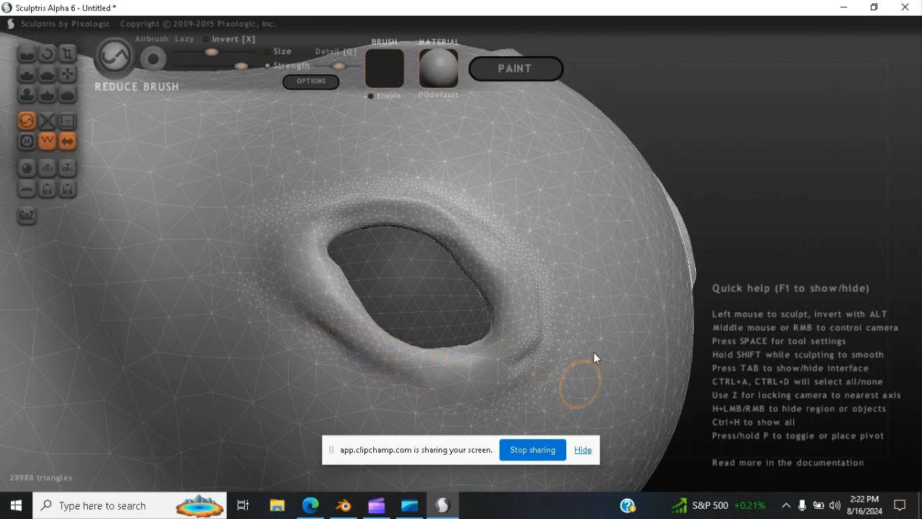
{"action": "middle_click_drag", "start_coordinate": [588, 329], "coordinate": [512, 352]}
{"action": "mouse_move", "coordinate": [334, 213]}
{"action": "left_mouse_down"}
{"action": "mouse_move", "coordinate": [350, 199]}
{"action": "mouse_move", "coordinate": [424, 251]}
{"action": "mouse_move", "coordinate": [464, 324]}
{"action": "mouse_move", "coordinate": [440, 308]}
{"action": "mouse_move", "coordinate": [451, 411]}
{"action": "mouse_move", "coordinate": [480, 365]}
{"action": "mouse_move", "coordinate": [449, 399]}
{"action": "mouse_move", "coordinate": [504, 330]}
{"action": "left_mouse_up"}
{"action": "mouse_move", "coordinate": [505, 330]}
{"action": "middle_mouse_down"}
{"action": "mouse_move", "coordinate": [572, 270]}
{"action": "mouse_move", "coordinate": [487, 332]}
{"action": "mouse_move", "coordinate": [520, 322]}
{"action": "middle_mouse_up"}
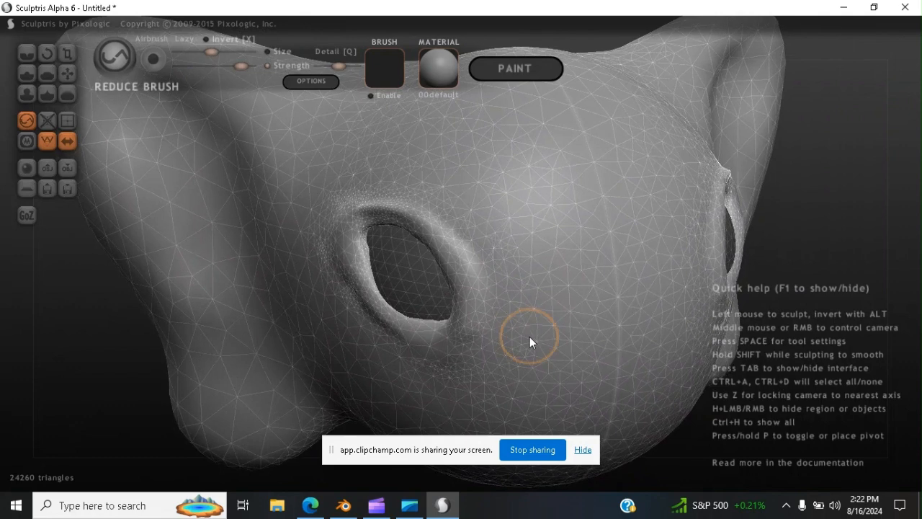
Build up thick upper and lower eyelids around the eye with the Draw brush
{"action": "left_click", "coordinate": [27, 75]}
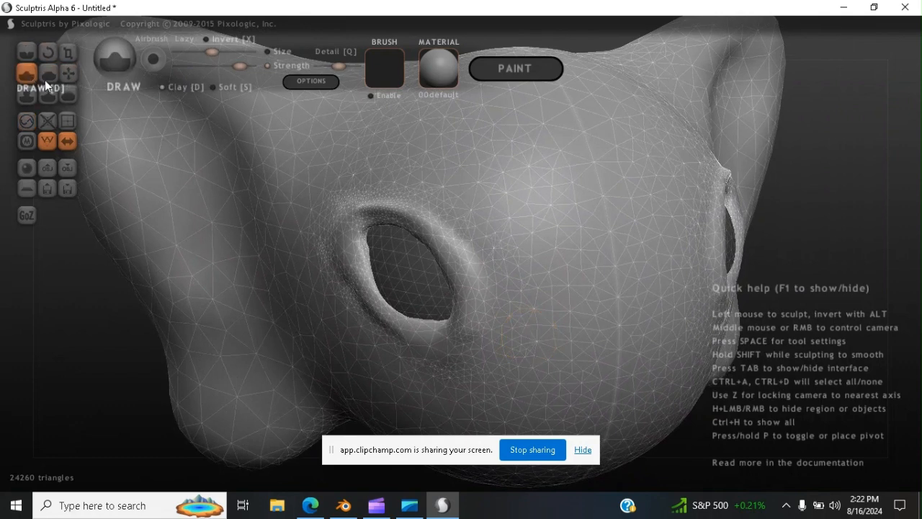
{"action": "mouse_move", "coordinate": [492, 240]}
{"action": "left_mouse_down"}
{"action": "mouse_move", "coordinate": [447, 201]}
{"action": "mouse_move", "coordinate": [393, 188]}
{"action": "mouse_move", "coordinate": [438, 198]}
{"action": "mouse_move", "coordinate": [491, 253]}
{"action": "mouse_move", "coordinate": [506, 292]}
{"action": "mouse_move", "coordinate": [490, 254]}
{"action": "mouse_move", "coordinate": [445, 203]}
{"action": "mouse_move", "coordinate": [372, 177]}
{"action": "mouse_move", "coordinate": [424, 191]}
{"action": "mouse_move", "coordinate": [476, 235]}
{"action": "mouse_move", "coordinate": [496, 283]}
{"action": "mouse_move", "coordinate": [409, 177]}
{"action": "mouse_move", "coordinate": [472, 217]}
{"action": "mouse_move", "coordinate": [503, 268]}
{"action": "mouse_move", "coordinate": [487, 224]}
{"action": "mouse_move", "coordinate": [413, 182]}
{"action": "mouse_move", "coordinate": [348, 174]}
{"action": "mouse_move", "coordinate": [415, 185]}
{"action": "mouse_move", "coordinate": [467, 244]}
{"action": "mouse_move", "coordinate": [488, 316]}
{"action": "mouse_move", "coordinate": [493, 277]}
{"action": "mouse_move", "coordinate": [508, 329]}
{"action": "mouse_move", "coordinate": [504, 274]}
{"action": "mouse_move", "coordinate": [473, 216]}
{"action": "mouse_move", "coordinate": [382, 185]}
{"action": "mouse_move", "coordinate": [346, 185]}
{"action": "mouse_move", "coordinate": [438, 210]}
{"action": "mouse_move", "coordinate": [488, 325]}
{"action": "mouse_move", "coordinate": [520, 304]}
{"action": "mouse_move", "coordinate": [527, 263]}
{"action": "left_mouse_up"}
{"action": "mouse_move", "coordinate": [527, 262]}
{"action": "right_mouse_down"}
{"action": "mouse_move", "coordinate": [609, 254]}
{"action": "mouse_move", "coordinate": [577, 245]}
{"action": "mouse_move", "coordinate": [517, 254]}
{"action": "right_mouse_up"}
{"action": "mouse_move", "coordinate": [454, 352]}
{"action": "left_mouse_down"}
{"action": "mouse_move", "coordinate": [379, 325]}
{"action": "mouse_move", "coordinate": [343, 297]}
{"action": "mouse_move", "coordinate": [337, 273]}
{"action": "mouse_move", "coordinate": [346, 304]}
{"action": "mouse_move", "coordinate": [414, 356]}
{"action": "mouse_move", "coordinate": [440, 360]}
{"action": "mouse_move", "coordinate": [344, 288]}
{"action": "mouse_move", "coordinate": [323, 241]}
{"action": "mouse_move", "coordinate": [370, 318]}
{"action": "mouse_move", "coordinate": [411, 343]}
{"action": "mouse_move", "coordinate": [335, 243]}
{"action": "mouse_move", "coordinate": [375, 307]}
{"action": "mouse_move", "coordinate": [439, 335]}
{"action": "mouse_move", "coordinate": [413, 331]}
{"action": "mouse_move", "coordinate": [364, 294]}
{"action": "mouse_move", "coordinate": [416, 296]}
{"action": "left_mouse_up"}
{"action": "scroll", "coordinate": [335, 244], "scroll_direction": "down", "scroll_amount": 1}
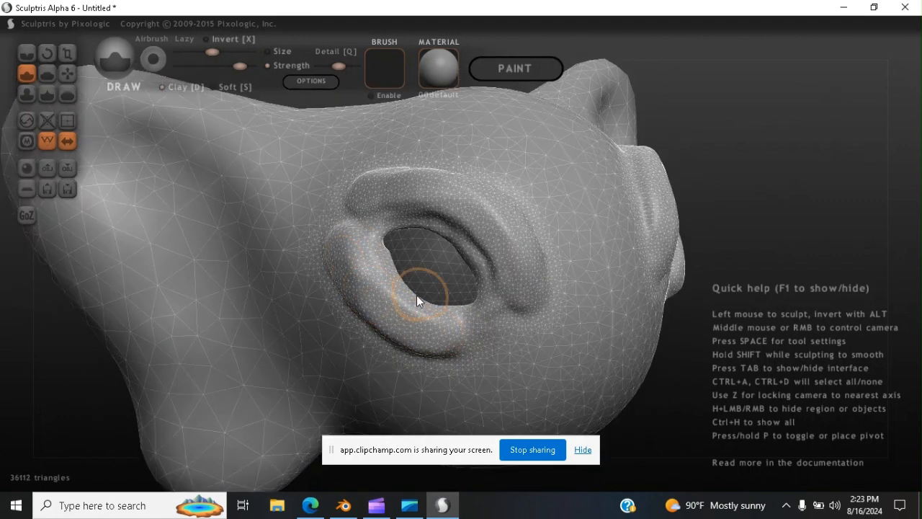
{"action": "scroll", "coordinate": [416, 295], "scroll_direction": "up", "scroll_amount": 3}
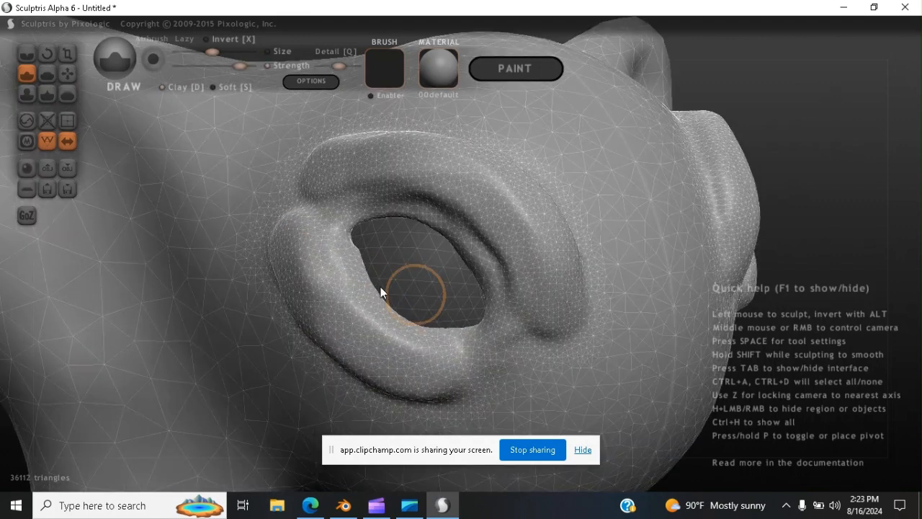
Smooth the thick eyelids into the face and reduce the mesh density around them
{"action": "left_click", "coordinate": [66, 94]}
{"action": "mouse_move", "coordinate": [443, 399]}
{"action": "left_mouse_down"}
{"action": "mouse_move", "coordinate": [400, 395]}
{"action": "mouse_move", "coordinate": [344, 365]}
{"action": "mouse_move", "coordinate": [289, 293]}
{"action": "mouse_move", "coordinate": [271, 220]}
{"action": "mouse_move", "coordinate": [273, 257]}
{"action": "mouse_move", "coordinate": [305, 320]}
{"action": "mouse_move", "coordinate": [375, 379]}
{"action": "mouse_move", "coordinate": [425, 389]}
{"action": "mouse_move", "coordinate": [483, 376]}
{"action": "mouse_move", "coordinate": [577, 309]}
{"action": "mouse_move", "coordinate": [572, 231]}
{"action": "mouse_move", "coordinate": [525, 161]}
{"action": "mouse_move", "coordinate": [418, 135]}
{"action": "mouse_move", "coordinate": [304, 154]}
{"action": "mouse_move", "coordinate": [336, 142]}
{"action": "mouse_move", "coordinate": [434, 137]}
{"action": "mouse_move", "coordinate": [494, 155]}
{"action": "mouse_move", "coordinate": [582, 205]}
{"action": "left_mouse_up"}
{"action": "left_click_drag", "start_coordinate": [603, 267], "coordinate": [548, 298]}
{"action": "mouse_move", "coordinate": [264, 233]}
{"action": "left_mouse_down"}
{"action": "mouse_move", "coordinate": [263, 211]}
{"action": "mouse_move", "coordinate": [280, 221]}
{"action": "mouse_move", "coordinate": [285, 290]}
{"action": "mouse_move", "coordinate": [352, 358]}
{"action": "mouse_move", "coordinate": [419, 389]}
{"action": "mouse_move", "coordinate": [502, 382]}
{"action": "mouse_move", "coordinate": [425, 403]}
{"action": "mouse_move", "coordinate": [386, 389]}
{"action": "mouse_move", "coordinate": [306, 319]}
{"action": "mouse_move", "coordinate": [268, 216]}
{"action": "left_mouse_up"}
{"action": "left_click", "coordinate": [23, 121]}
{"action": "mouse_move", "coordinate": [361, 317]}
{"action": "left_mouse_down"}
{"action": "mouse_move", "coordinate": [403, 386]}
{"action": "mouse_move", "coordinate": [324, 321]}
{"action": "mouse_move", "coordinate": [337, 379]}
{"action": "mouse_move", "coordinate": [443, 398]}
{"action": "mouse_move", "coordinate": [398, 372]}
{"action": "mouse_move", "coordinate": [521, 358]}
{"action": "mouse_move", "coordinate": [501, 389]}
{"action": "mouse_move", "coordinate": [543, 345]}
{"action": "mouse_move", "coordinate": [555, 310]}
{"action": "mouse_move", "coordinate": [494, 242]}
{"action": "mouse_move", "coordinate": [531, 202]}
{"action": "mouse_move", "coordinate": [548, 215]}
{"action": "mouse_move", "coordinate": [576, 295]}
{"action": "mouse_move", "coordinate": [570, 350]}
{"action": "mouse_move", "coordinate": [551, 306]}
{"action": "mouse_move", "coordinate": [528, 377]}
{"action": "mouse_move", "coordinate": [508, 397]}
{"action": "mouse_move", "coordinate": [522, 316]}
{"action": "mouse_move", "coordinate": [363, 162]}
{"action": "mouse_move", "coordinate": [499, 195]}
{"action": "mouse_move", "coordinate": [404, 159]}
{"action": "mouse_move", "coordinate": [461, 195]}
{"action": "mouse_move", "coordinate": [510, 170]}
{"action": "mouse_move", "coordinate": [543, 175]}
{"action": "mouse_move", "coordinate": [395, 147]}
{"action": "mouse_move", "coordinate": [296, 164]}
{"action": "mouse_move", "coordinate": [284, 182]}
{"action": "mouse_move", "coordinate": [274, 230]}
{"action": "mouse_move", "coordinate": [375, 207]}
{"action": "mouse_move", "coordinate": [310, 231]}
{"action": "mouse_move", "coordinate": [300, 199]}
{"action": "mouse_move", "coordinate": [288, 281]}
{"action": "mouse_move", "coordinate": [270, 284]}
{"action": "mouse_move", "coordinate": [339, 386]}
{"action": "mouse_move", "coordinate": [370, 406]}
{"action": "mouse_move", "coordinate": [452, 379]}
{"action": "left_mouse_up"}
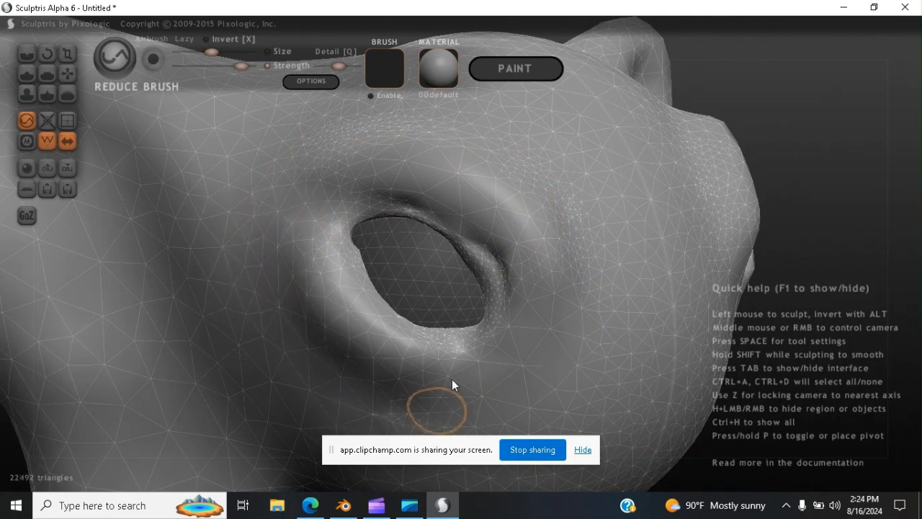
Add a new sphere object on the symmetry line at the front of the face
{"action": "scroll", "coordinate": [560, 341], "scroll_direction": "down", "scroll_amount": 6}
{"action": "mouse_move", "coordinate": [557, 334]}
{"action": "middle_mouse_down"}
{"action": "mouse_move", "coordinate": [477, 365]}
{"action": "mouse_move", "coordinate": [541, 344]}
{"action": "mouse_move", "coordinate": [527, 334]}
{"action": "middle_mouse_up"}
{"action": "scroll", "coordinate": [530, 335], "scroll_direction": "down", "scroll_amount": 3}
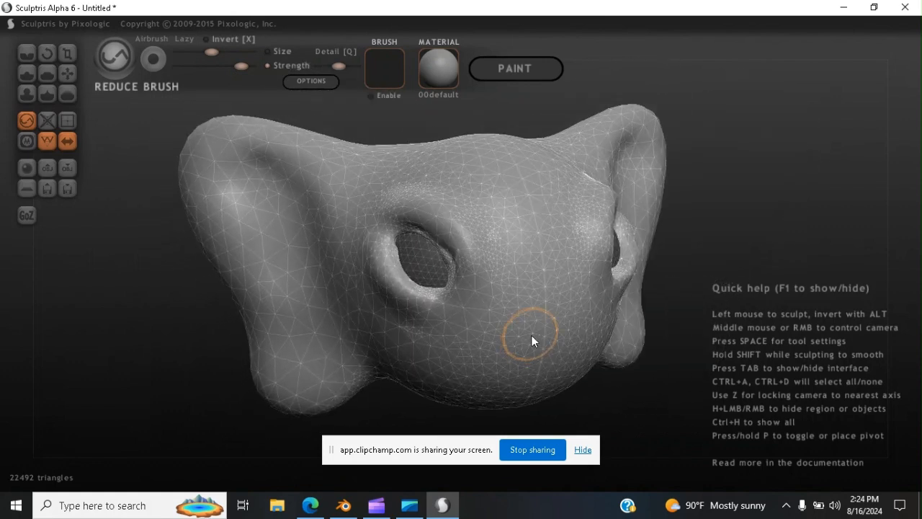
{"action": "key", "text": "z"}
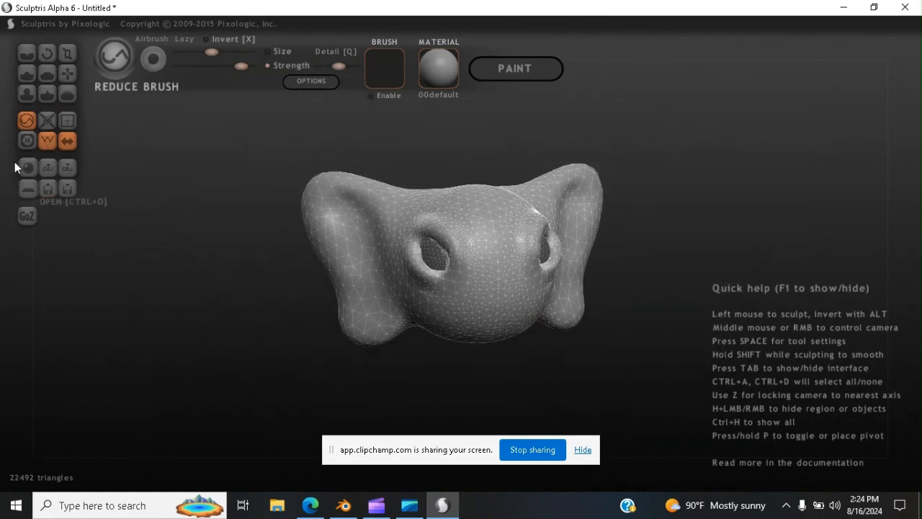
{"action": "left_click", "coordinate": [26, 167]}
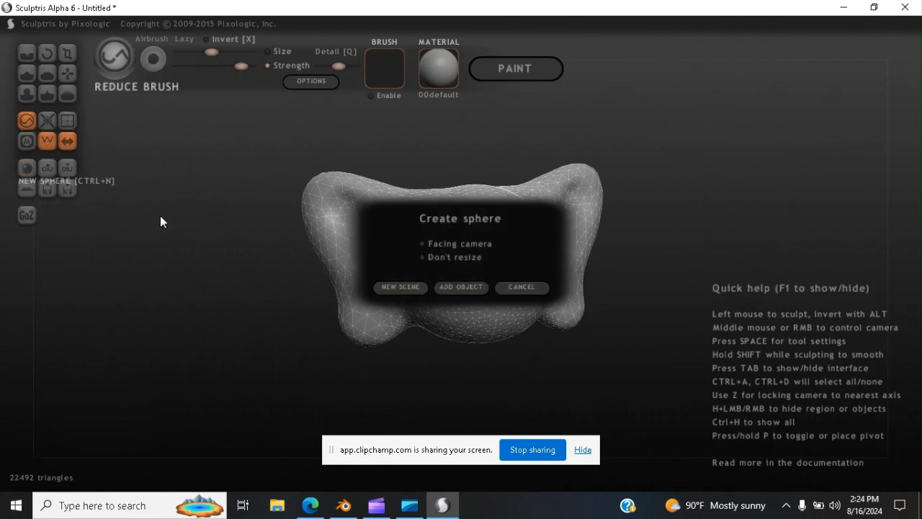
{"action": "left_click", "coordinate": [446, 289]}
{"action": "middle_click_drag", "start_coordinate": [446, 291], "coordinate": [557, 290]}
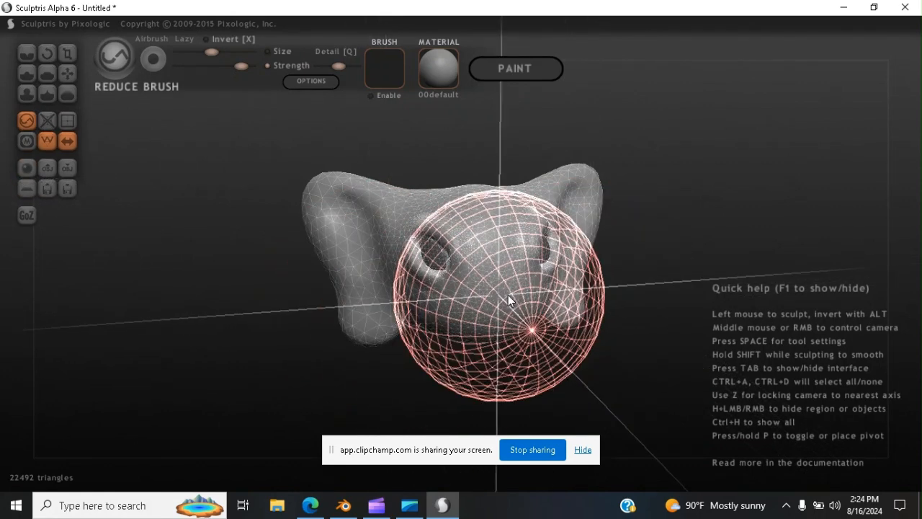
{"action": "left_click", "coordinate": [487, 296]}
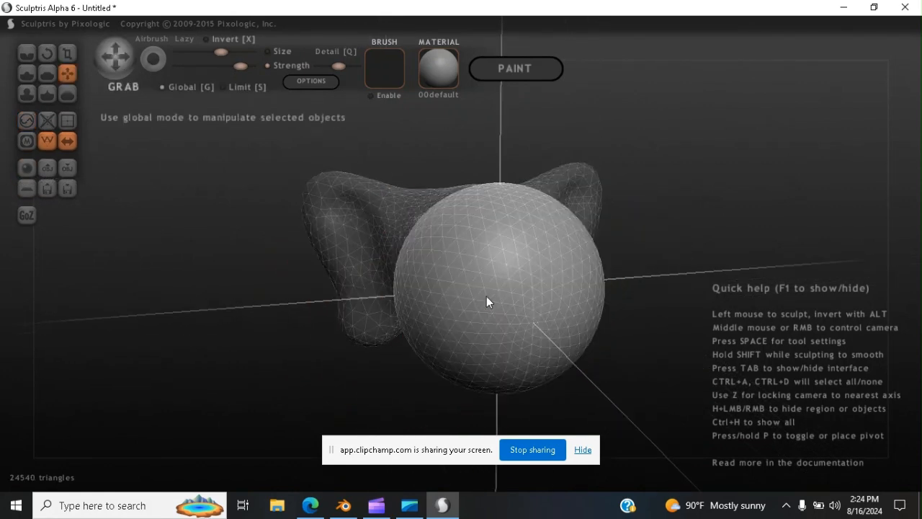
Scale the new front sphere down to about a third of its size with the Scale tool in global mode
{"action": "left_click", "coordinate": [67, 56]}
{"action": "left_click_drag", "start_coordinate": [511, 288], "coordinate": [208, 416]}
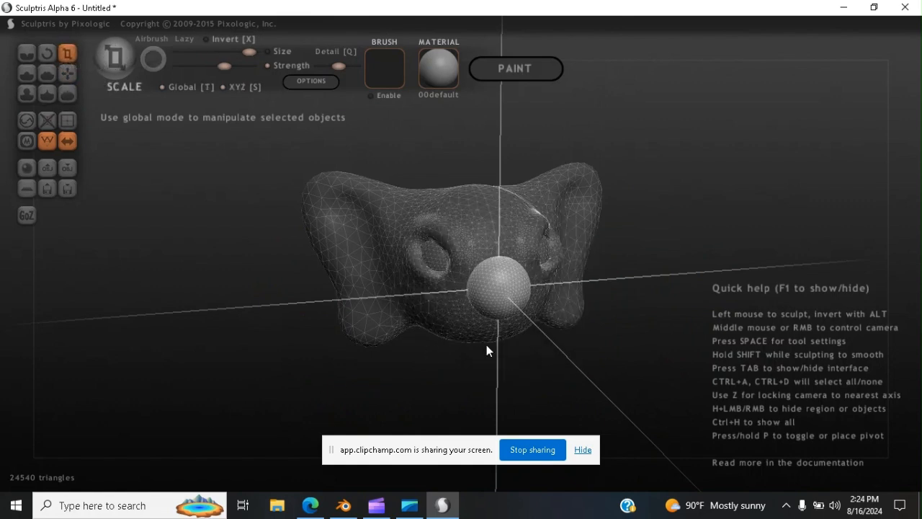
{"action": "scroll", "coordinate": [487, 335], "scroll_direction": "up", "scroll_amount": 6}
{"action": "left_click_drag", "start_coordinate": [568, 318], "coordinate": [551, 361]}
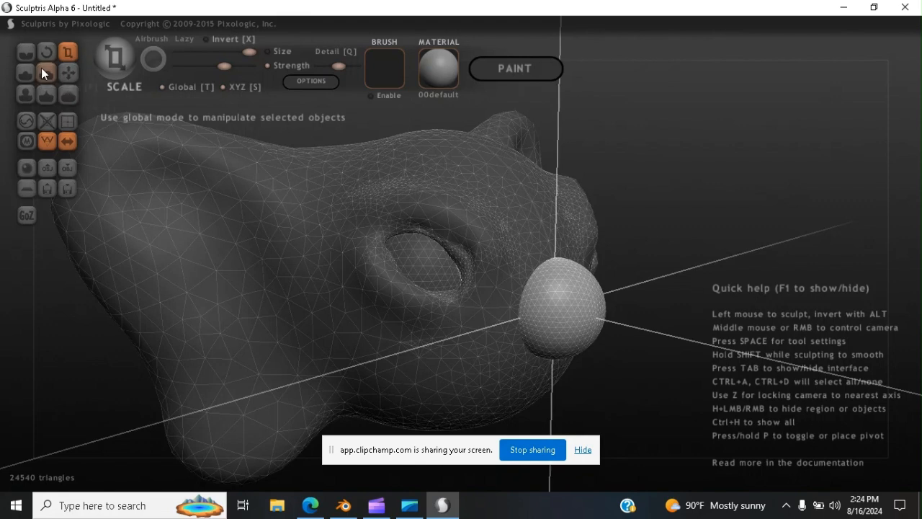
Reposition the front sphere slightly higher on the face using the Grab tool in global mode
{"action": "left_click", "coordinate": [68, 73]}
{"action": "right_click_drag", "start_coordinate": [587, 305], "coordinate": [553, 307]}
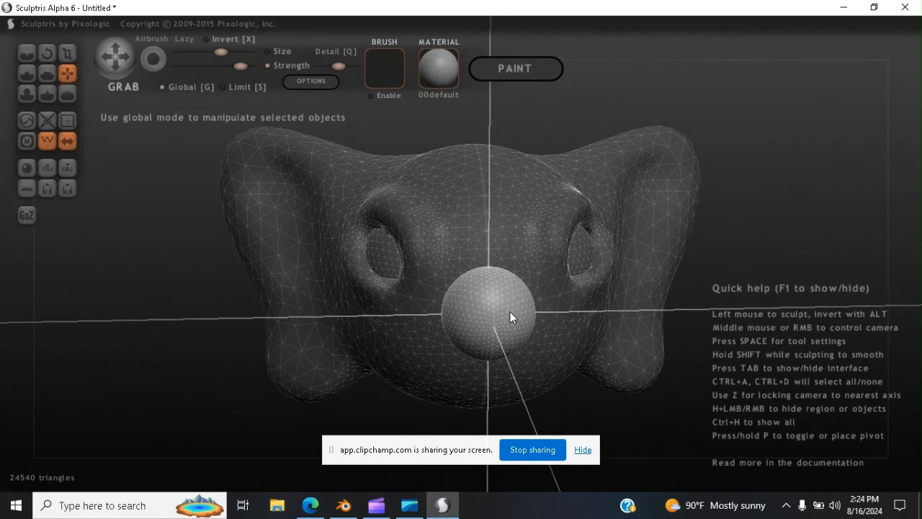
{"action": "scroll", "coordinate": [493, 314], "scroll_direction": "up", "scroll_amount": 3}
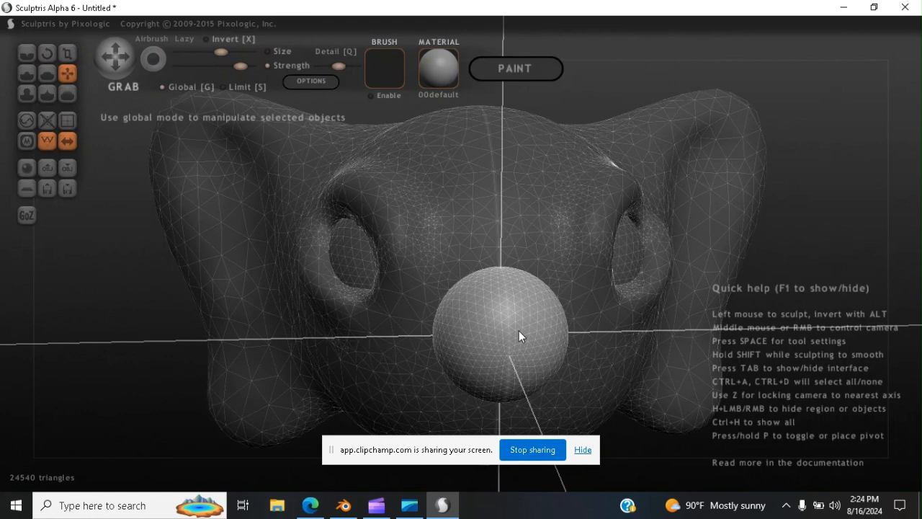
{"action": "left_click_drag", "start_coordinate": [520, 337], "coordinate": [422, 303]}
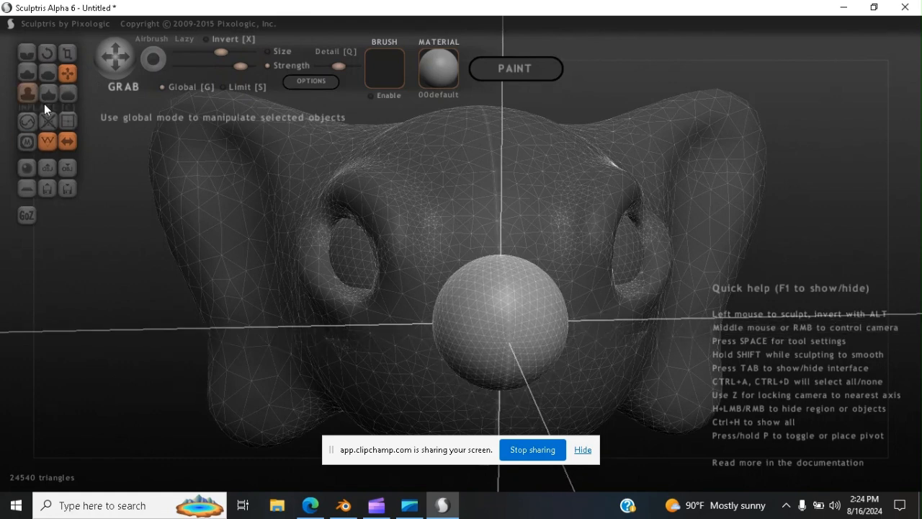
{"action": "left_click_drag", "start_coordinate": [492, 321], "coordinate": [521, 335]}
Adjust part of the front sphere with the Scale tool, using a smaller brush size and global mode off
{"action": "middle_click_drag", "start_coordinate": [521, 336], "coordinate": [661, 293]}
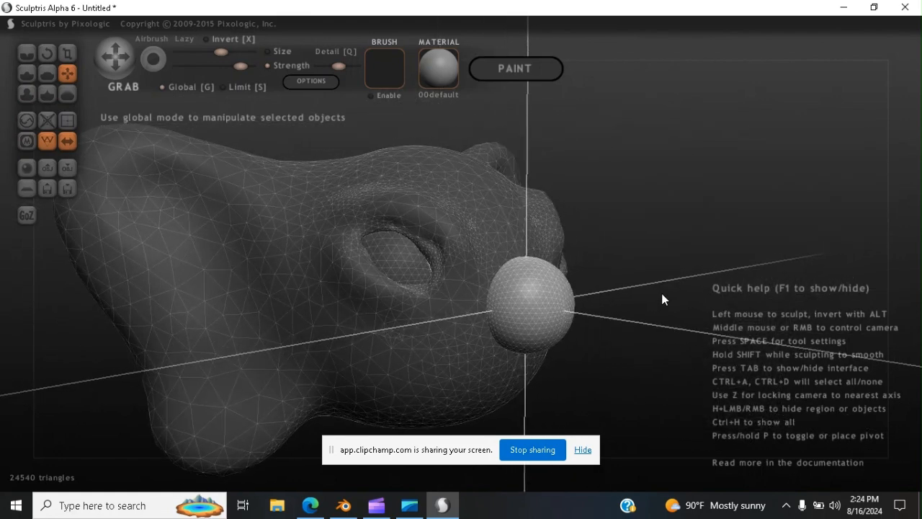
{"action": "left_click", "coordinate": [68, 53]}
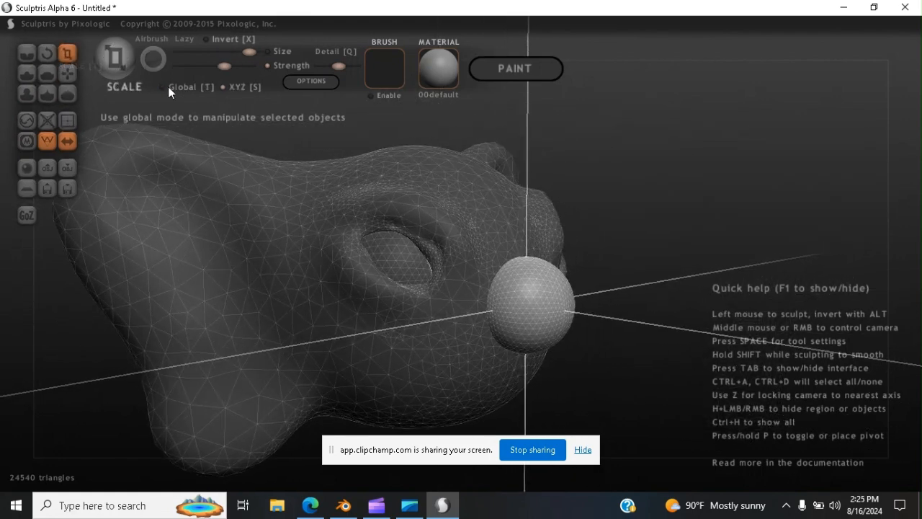
{"action": "mouse_move", "coordinate": [250, 50]}
{"action": "left_mouse_down"}
{"action": "mouse_move", "coordinate": [212, 52]}
{"action": "mouse_move", "coordinate": [234, 52]}
{"action": "left_mouse_up"}
{"action": "mouse_move", "coordinate": [569, 308]}
{"action": "left_mouse_down"}
{"action": "mouse_move", "coordinate": [658, 338]}
{"action": "mouse_move", "coordinate": [570, 324]}
{"action": "left_mouse_up"}
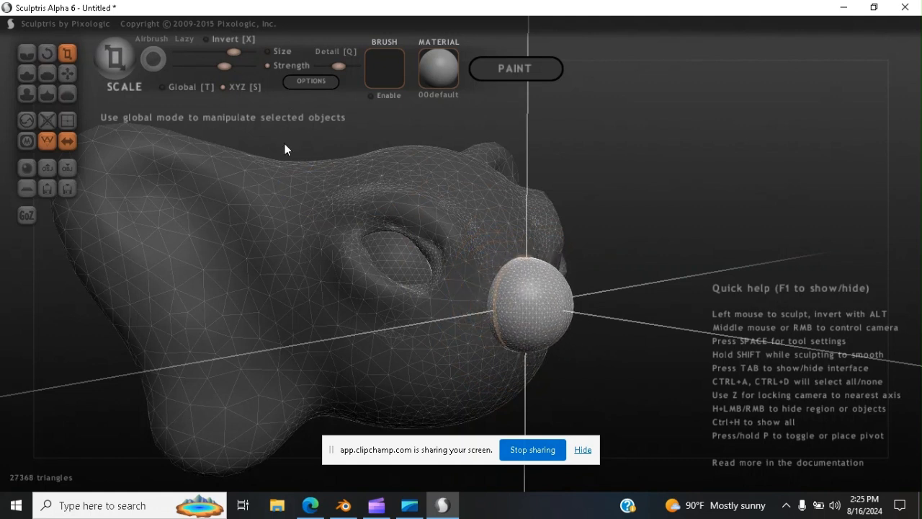
Pull the front sphere forward and down into a long tapering trunk using Grab with global mode off
{"action": "left_click", "coordinate": [68, 74]}
{"action": "left_click_drag", "start_coordinate": [559, 301], "coordinate": [627, 340]}
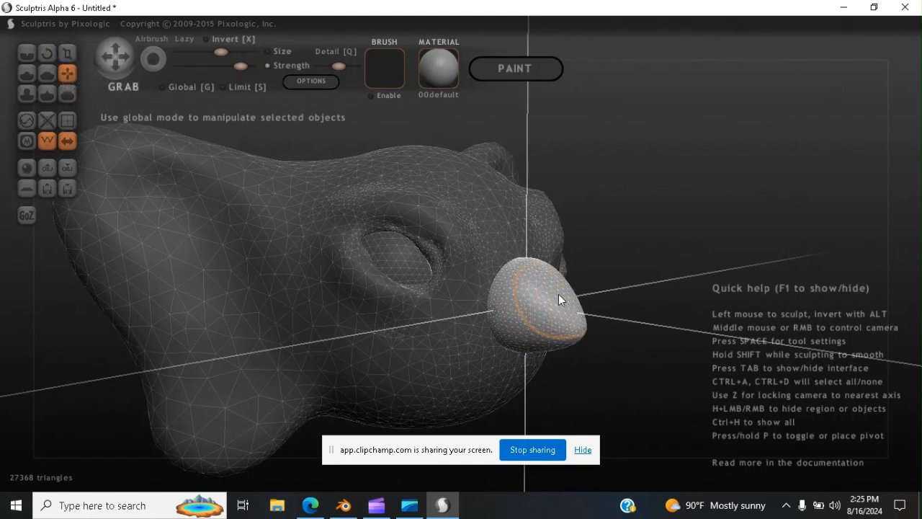
{"action": "mouse_move", "coordinate": [576, 309]}
{"action": "left_mouse_down"}
{"action": "mouse_move", "coordinate": [632, 336]}
{"action": "mouse_move", "coordinate": [629, 353]}
{"action": "left_mouse_up"}
{"action": "left_click_drag", "start_coordinate": [576, 337], "coordinate": [653, 414]}
{"action": "mouse_move", "coordinate": [609, 341]}
{"action": "right_mouse_down"}
{"action": "mouse_move", "coordinate": [598, 306]}
{"action": "mouse_move", "coordinate": [590, 324]}
{"action": "right_mouse_up"}
{"action": "mouse_move", "coordinate": [561, 316]}
{"action": "left_mouse_down"}
{"action": "mouse_move", "coordinate": [605, 360]}
{"action": "mouse_move", "coordinate": [654, 449]}
{"action": "left_mouse_up"}
{"action": "mouse_move", "coordinate": [627, 282]}
{"action": "right_mouse_down"}
{"action": "mouse_move", "coordinate": [540, 266]}
{"action": "mouse_move", "coordinate": [453, 274]}
{"action": "right_mouse_up"}
{"action": "left_click_drag", "start_coordinate": [411, 318], "coordinate": [342, 413]}
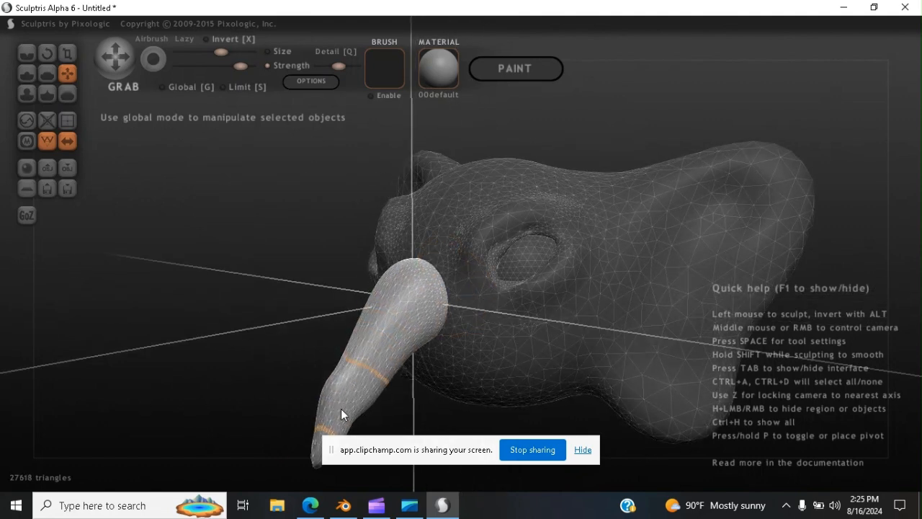
Curl the lower end of the trunk upward and refine its bend with the Grab tool
{"action": "mouse_move", "coordinate": [264, 276]}
{"action": "right_mouse_down"}
{"action": "mouse_move", "coordinate": [405, 246]}
{"action": "mouse_move", "coordinate": [417, 230]}
{"action": "right_mouse_up"}
{"action": "mouse_move", "coordinate": [586, 315]}
{"action": "left_mouse_down"}
{"action": "mouse_move", "coordinate": [607, 383]}
{"action": "mouse_move", "coordinate": [644, 384]}
{"action": "mouse_move", "coordinate": [679, 351]}
{"action": "mouse_move", "coordinate": [691, 309]}
{"action": "mouse_move", "coordinate": [629, 379]}
{"action": "mouse_move", "coordinate": [654, 303]}
{"action": "mouse_move", "coordinate": [646, 282]}
{"action": "left_mouse_up"}
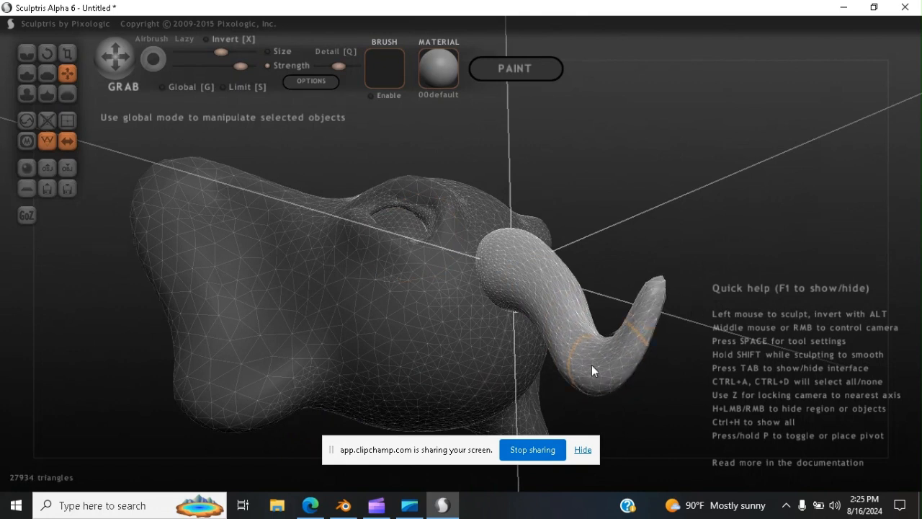
{"action": "left_click_drag", "start_coordinate": [574, 360], "coordinate": [571, 339]}
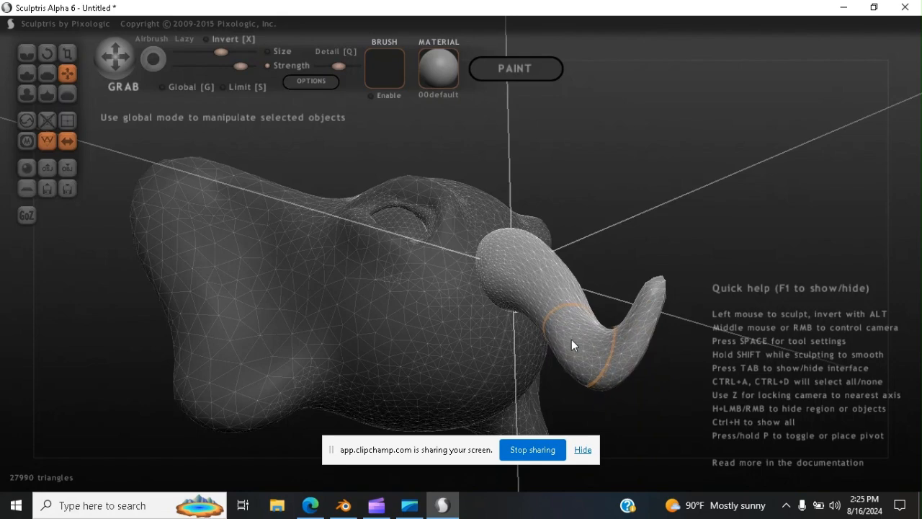
{"action": "mouse_move", "coordinate": [619, 341]}
{"action": "right_mouse_down"}
{"action": "mouse_move", "coordinate": [561, 354]}
{"action": "mouse_move", "coordinate": [431, 336]}
{"action": "mouse_move", "coordinate": [626, 325]}
{"action": "mouse_move", "coordinate": [649, 352]}
{"action": "right_mouse_up"}
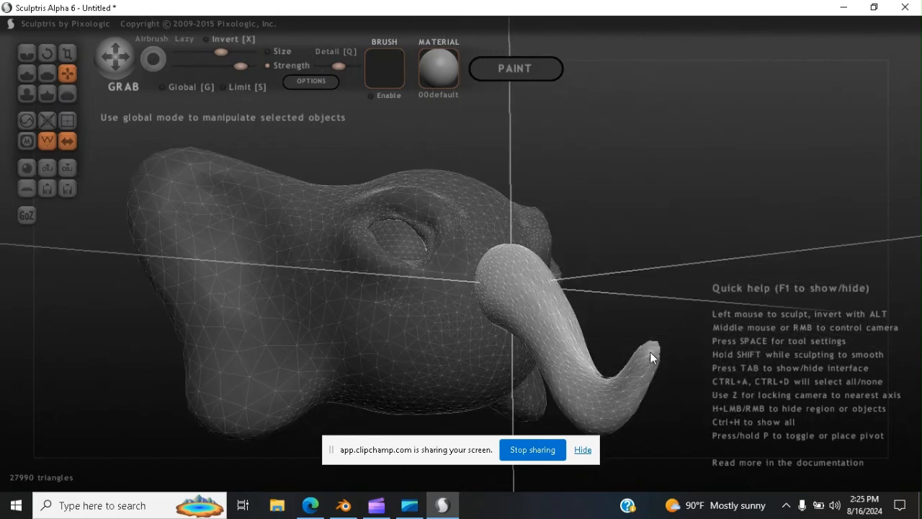
Shift the whole trunk slightly up toward the face using the Grab tool in global mode
{"action": "scroll", "coordinate": [640, 347], "scroll_direction": "up", "scroll_amount": 6}
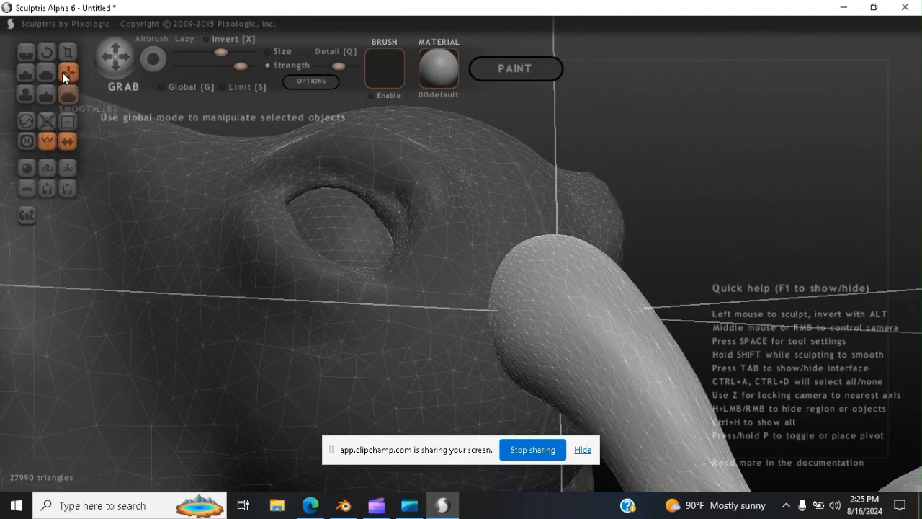
{"action": "left_click", "coordinate": [68, 52]}
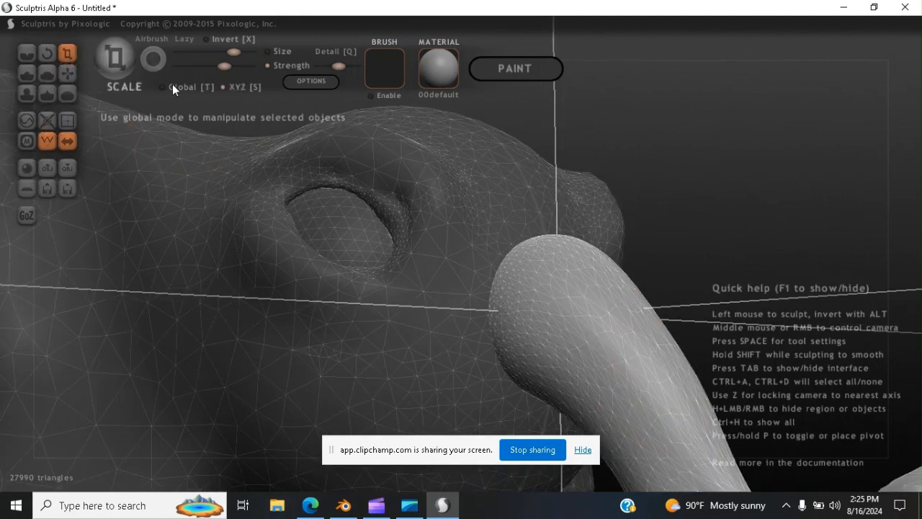
{"action": "left_click", "coordinate": [67, 72]}
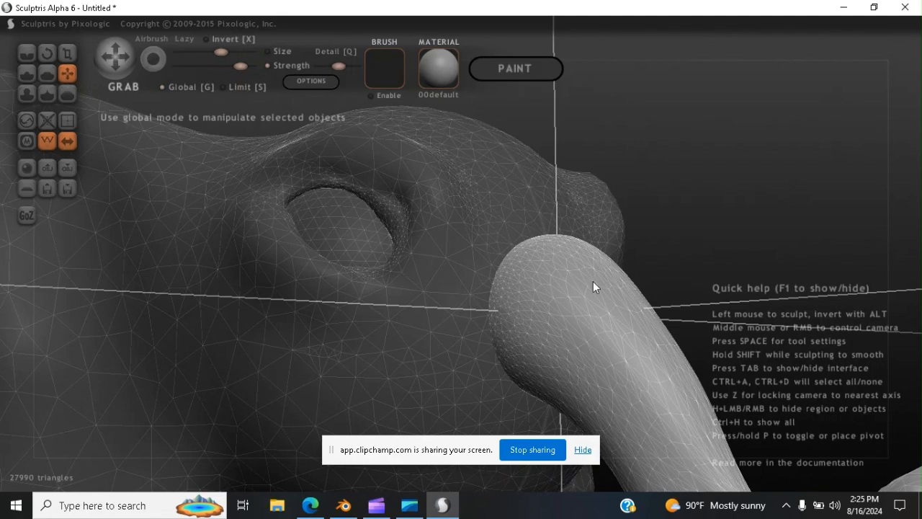
{"action": "left_click_drag", "start_coordinate": [597, 295], "coordinate": [585, 271]}
{"action": "middle_click_drag", "start_coordinate": [681, 290], "coordinate": [691, 252]}
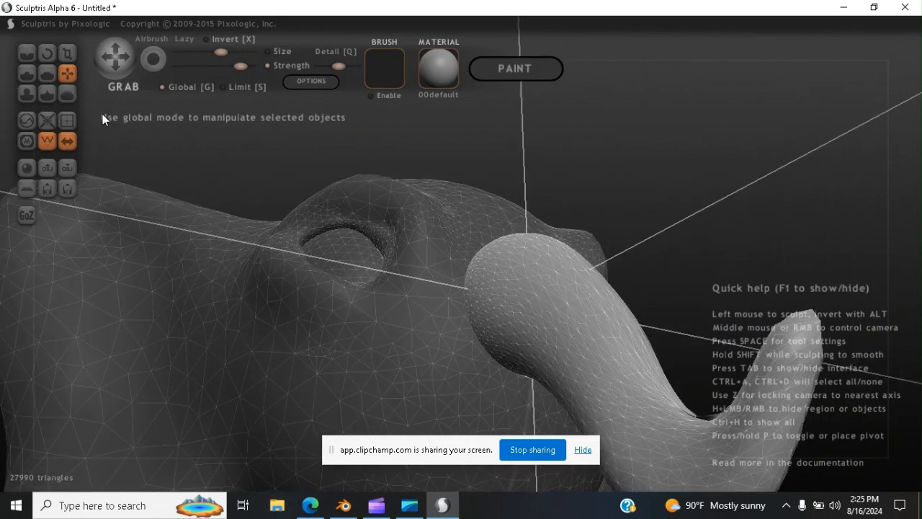
Smooth the trunk's curled tip and lower bend with the Smooth brush
{"action": "left_click", "coordinate": [67, 94]}
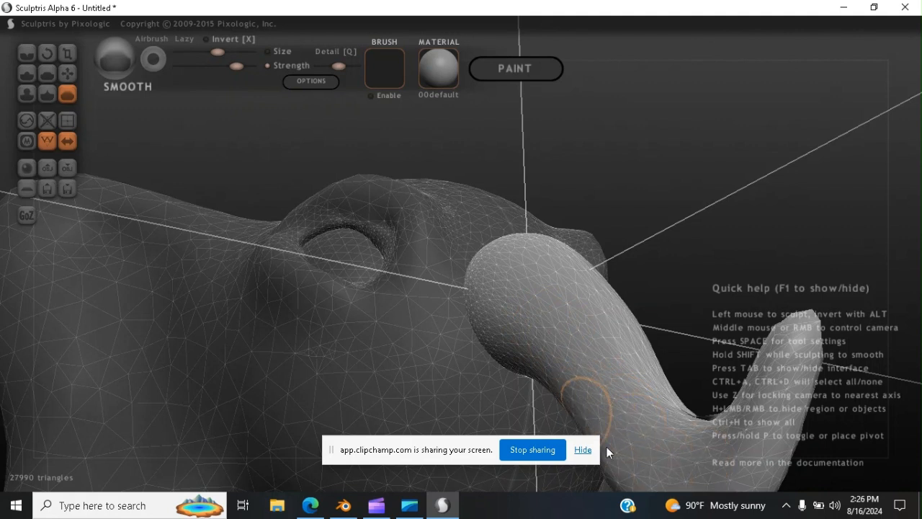
{"action": "mouse_move", "coordinate": [764, 399]}
{"action": "left_mouse_down"}
{"action": "mouse_move", "coordinate": [807, 336]}
{"action": "mouse_move", "coordinate": [805, 349]}
{"action": "left_mouse_up"}
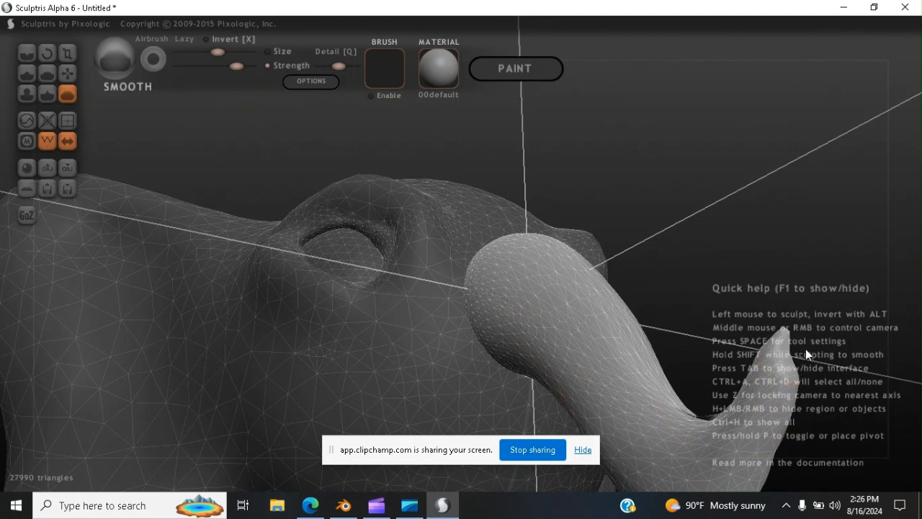
{"action": "middle_click_drag", "start_coordinate": [803, 334], "coordinate": [461, 387]}
{"action": "mouse_move", "coordinate": [460, 381]}
{"action": "left_mouse_down"}
{"action": "mouse_move", "coordinate": [465, 358]}
{"action": "mouse_move", "coordinate": [478, 352]}
{"action": "mouse_move", "coordinate": [550, 356]}
{"action": "mouse_move", "coordinate": [521, 350]}
{"action": "left_mouse_up"}
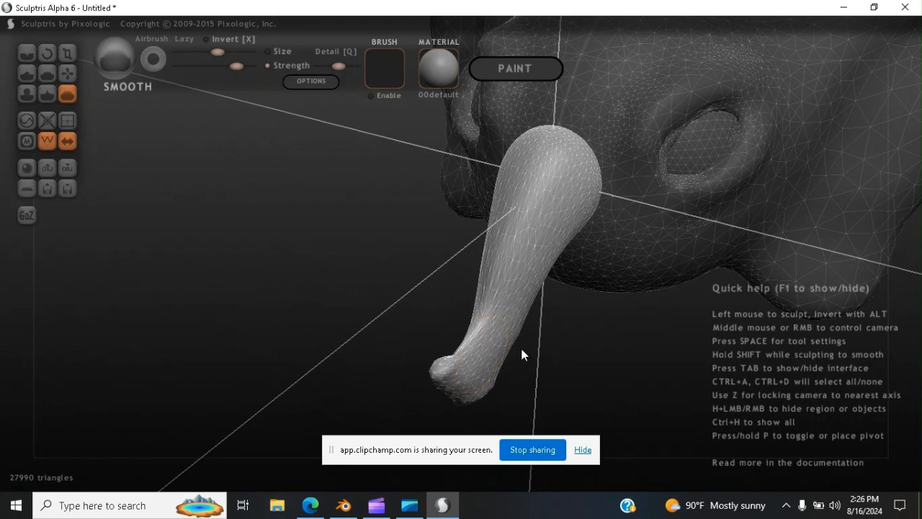
{"action": "middle_click_drag", "start_coordinate": [522, 354], "coordinate": [483, 340]}
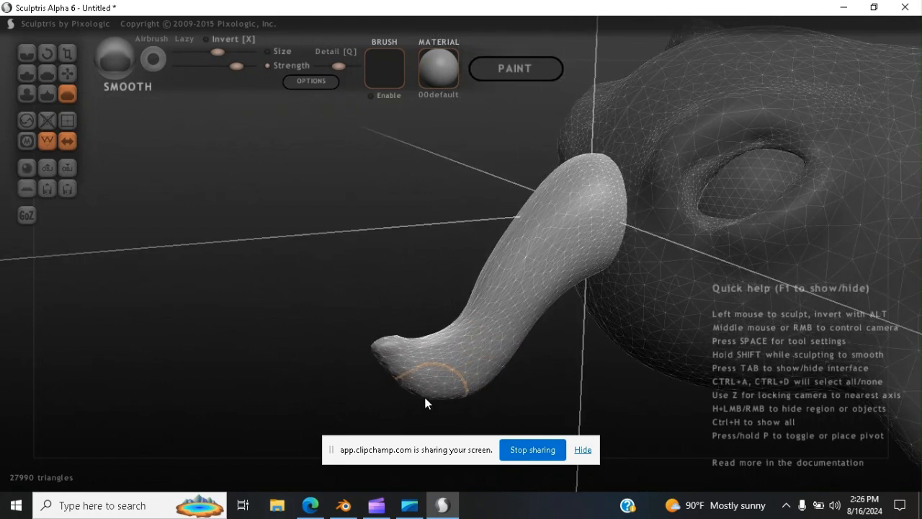
Push the trunk's front side inward to slim and deepen its curve using Grab with global mode off
{"action": "left_click", "coordinate": [67, 73]}
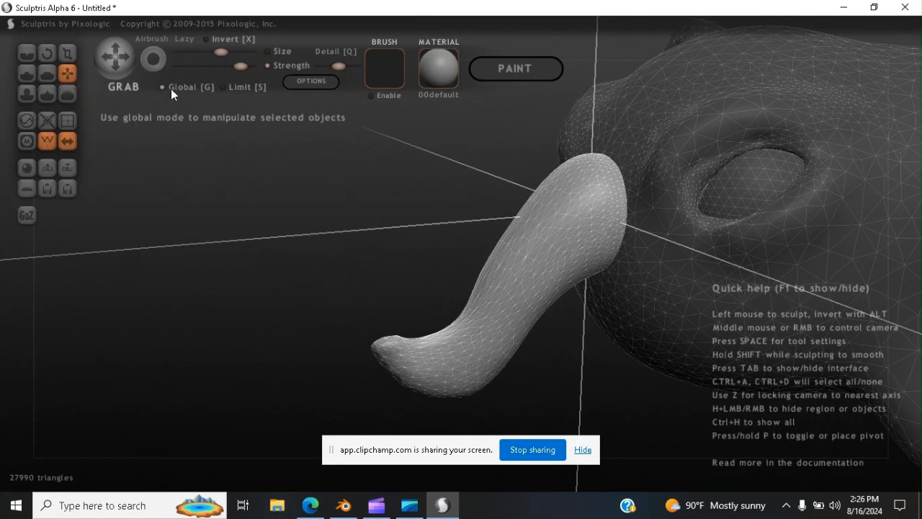
{"action": "left_click_drag", "start_coordinate": [450, 332], "coordinate": [480, 358]}
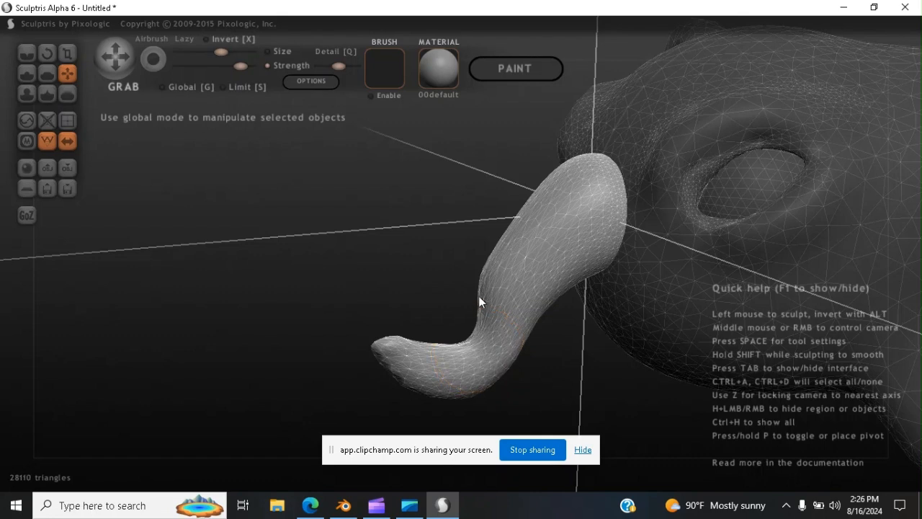
{"action": "mouse_move", "coordinate": [489, 300]}
{"action": "left_mouse_down"}
{"action": "mouse_move", "coordinate": [494, 270]}
{"action": "mouse_move", "coordinate": [513, 273]}
{"action": "left_mouse_up"}
{"action": "middle_click_drag", "start_coordinate": [432, 345], "coordinate": [437, 350]}
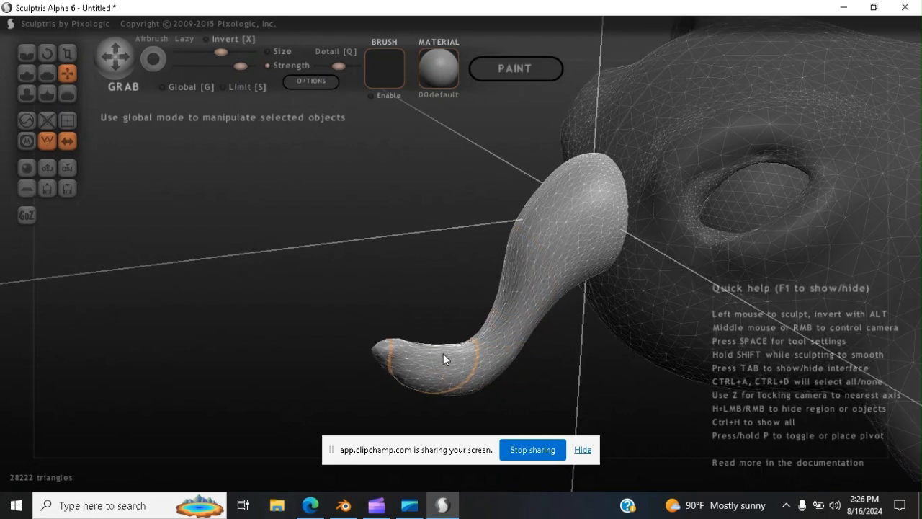
{"action": "left_click_drag", "start_coordinate": [440, 356], "coordinate": [418, 376]}
{"action": "middle_click_drag", "start_coordinate": [425, 361], "coordinate": [546, 277]}
Reduce the mesh density along the upper and middle trunk with the Reduce Brush
{"action": "left_click", "coordinate": [31, 126]}
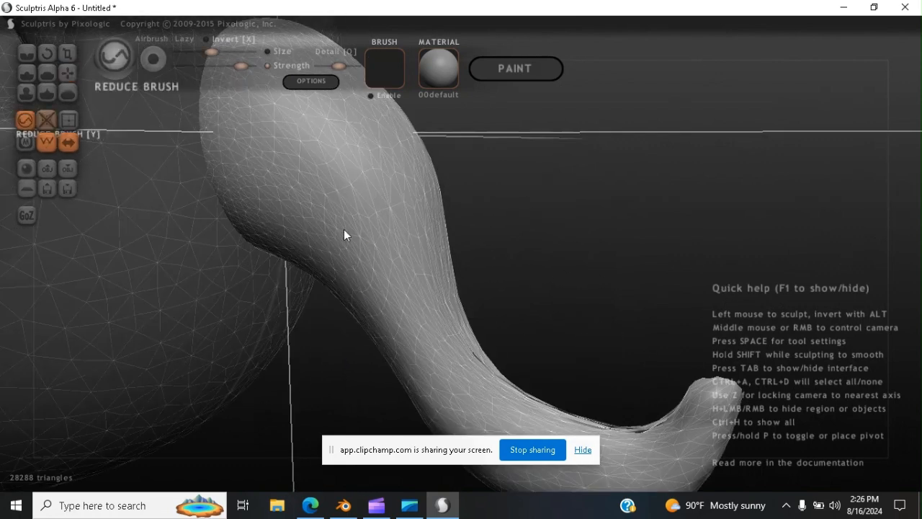
{"action": "mouse_move", "coordinate": [379, 280]}
{"action": "left_mouse_down"}
{"action": "mouse_move", "coordinate": [372, 286]}
{"action": "mouse_move", "coordinate": [288, 216]}
{"action": "mouse_move", "coordinate": [252, 170]}
{"action": "mouse_move", "coordinate": [272, 173]}
{"action": "mouse_move", "coordinate": [305, 232]}
{"action": "mouse_move", "coordinate": [411, 324]}
{"action": "mouse_move", "coordinate": [428, 373]}
{"action": "mouse_move", "coordinate": [487, 386]}
{"action": "mouse_move", "coordinate": [513, 362]}
{"action": "left_mouse_up"}
{"action": "mouse_move", "coordinate": [549, 331]}
{"action": "left_mouse_down"}
{"action": "mouse_move", "coordinate": [426, 375]}
{"action": "mouse_move", "coordinate": [352, 377]}
{"action": "mouse_move", "coordinate": [401, 395]}
{"action": "mouse_move", "coordinate": [402, 366]}
{"action": "mouse_move", "coordinate": [391, 387]}
{"action": "mouse_move", "coordinate": [396, 333]}
{"action": "mouse_move", "coordinate": [382, 380]}
{"action": "mouse_move", "coordinate": [416, 376]}
{"action": "mouse_move", "coordinate": [387, 407]}
{"action": "mouse_move", "coordinate": [415, 359]}
{"action": "mouse_move", "coordinate": [443, 397]}
{"action": "mouse_move", "coordinate": [444, 381]}
{"action": "mouse_move", "coordinate": [405, 360]}
{"action": "mouse_move", "coordinate": [388, 393]}
{"action": "mouse_move", "coordinate": [384, 274]}
{"action": "mouse_move", "coordinate": [410, 205]}
{"action": "mouse_move", "coordinate": [439, 220]}
{"action": "mouse_move", "coordinate": [449, 173]}
{"action": "mouse_move", "coordinate": [438, 231]}
{"action": "left_mouse_up"}
{"action": "mouse_move", "coordinate": [430, 309]}
{"action": "left_mouse_down"}
{"action": "mouse_move", "coordinate": [384, 420]}
{"action": "mouse_move", "coordinate": [392, 379]}
{"action": "mouse_move", "coordinate": [406, 380]}
{"action": "mouse_move", "coordinate": [382, 442]}
{"action": "left_mouse_up"}
{"action": "scroll", "coordinate": [394, 376], "scroll_direction": "down", "scroll_amount": 2}
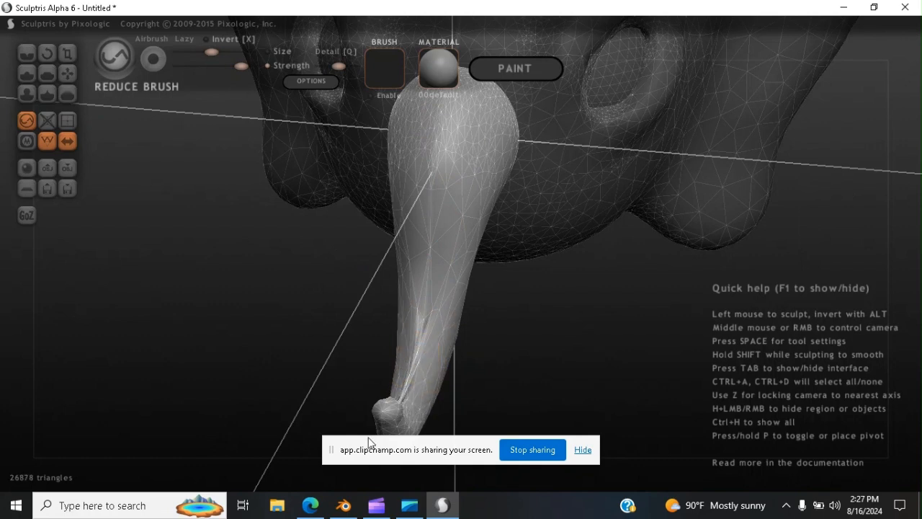
Reduce the mesh density along the lower trunk and its tip with the Reduce Brush
{"action": "mouse_move", "coordinate": [446, 308]}
{"action": "middle_mouse_down"}
{"action": "mouse_move", "coordinate": [389, 285]}
{"action": "mouse_move", "coordinate": [338, 363]}
{"action": "mouse_move", "coordinate": [273, 375]}
{"action": "middle_mouse_up"}
{"action": "mouse_move", "coordinate": [273, 375]}
{"action": "left_mouse_down"}
{"action": "mouse_move", "coordinate": [276, 356]}
{"action": "mouse_move", "coordinate": [340, 356]}
{"action": "mouse_move", "coordinate": [284, 359]}
{"action": "mouse_move", "coordinate": [306, 350]}
{"action": "left_mouse_up"}
{"action": "middle_click_drag", "start_coordinate": [309, 349], "coordinate": [356, 353]}
{"action": "left_click_drag", "start_coordinate": [356, 353], "coordinate": [330, 354]}
{"action": "left_click_drag", "start_coordinate": [341, 352], "coordinate": [346, 361]}
{"action": "mouse_move", "coordinate": [373, 332]}
{"action": "left_mouse_down"}
{"action": "mouse_move", "coordinate": [352, 355]}
{"action": "mouse_move", "coordinate": [350, 377]}
{"action": "left_mouse_up"}
{"action": "left_click_drag", "start_coordinate": [346, 378], "coordinate": [308, 386]}
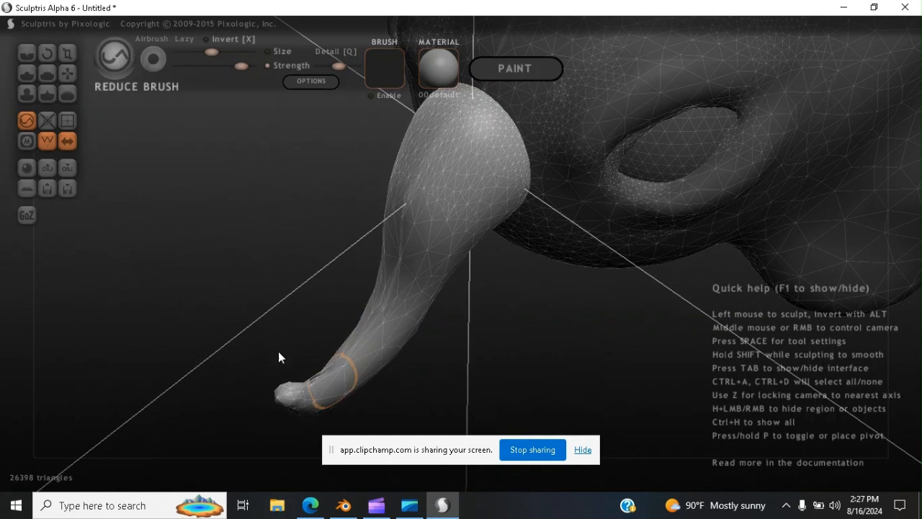
Smooth the lower trunk and its tip after the mesh reduction
{"action": "left_click", "coordinate": [69, 95]}
{"action": "mouse_move", "coordinate": [362, 348]}
{"action": "left_mouse_down"}
{"action": "mouse_move", "coordinate": [345, 370]}
{"action": "mouse_move", "coordinate": [305, 391]}
{"action": "mouse_move", "coordinate": [358, 372]}
{"action": "left_mouse_up"}
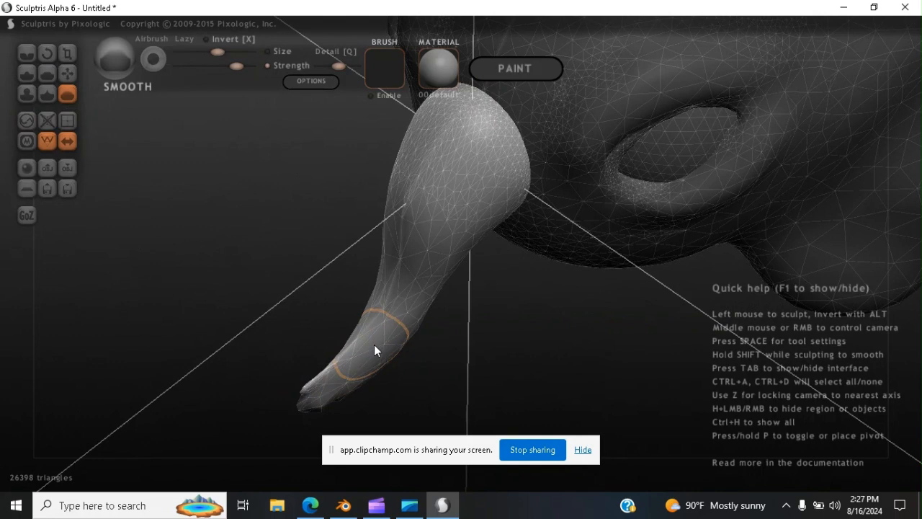
{"action": "mouse_move", "coordinate": [366, 351]}
{"action": "middle_mouse_down"}
{"action": "mouse_move", "coordinate": [404, 271]}
{"action": "mouse_move", "coordinate": [365, 356]}
{"action": "middle_mouse_up"}
{"action": "left_click_drag", "start_coordinate": [345, 343], "coordinate": [345, 348]}
{"action": "mouse_move", "coordinate": [345, 348]}
{"action": "middle_mouse_down"}
{"action": "mouse_move", "coordinate": [396, 324]}
{"action": "mouse_move", "coordinate": [431, 331]}
{"action": "mouse_move", "coordinate": [103, 152]}
{"action": "middle_mouse_up"}
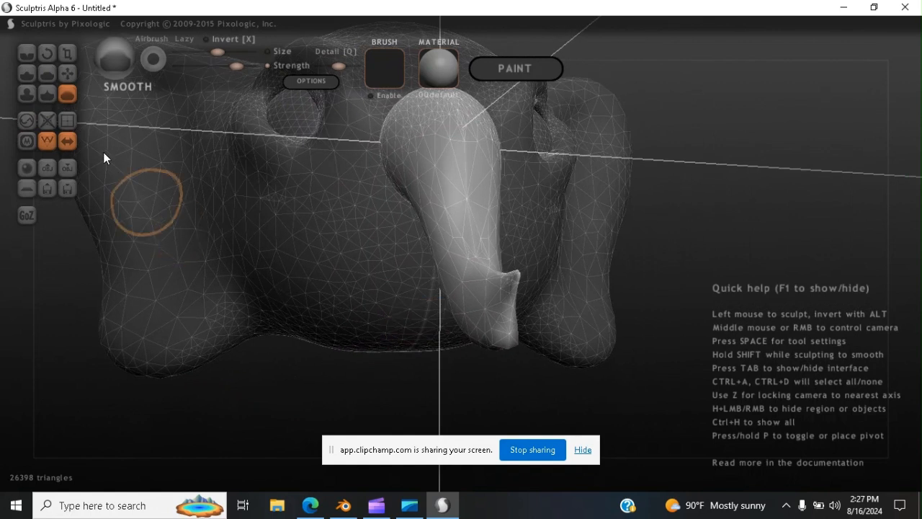
Build up the end of the trunk into a thicker rounded mass with the Draw brush in clay mode
{"action": "left_click", "coordinate": [26, 73]}
{"action": "mouse_move", "coordinate": [482, 324]}
{"action": "left_mouse_down"}
{"action": "mouse_move", "coordinate": [488, 288]}
{"action": "mouse_move", "coordinate": [510, 273]}
{"action": "mouse_move", "coordinate": [502, 339]}
{"action": "mouse_move", "coordinate": [465, 313]}
{"action": "mouse_move", "coordinate": [492, 314]}
{"action": "mouse_move", "coordinate": [467, 271]}
{"action": "mouse_move", "coordinate": [488, 312]}
{"action": "left_mouse_up"}
{"action": "mouse_move", "coordinate": [488, 313]}
{"action": "right_mouse_down"}
{"action": "mouse_move", "coordinate": [547, 330]}
{"action": "mouse_move", "coordinate": [506, 323]}
{"action": "right_mouse_up"}
{"action": "mouse_move", "coordinate": [511, 329]}
{"action": "left_mouse_down"}
{"action": "mouse_move", "coordinate": [534, 354]}
{"action": "mouse_move", "coordinate": [484, 298]}
{"action": "mouse_move", "coordinate": [520, 342]}
{"action": "mouse_move", "coordinate": [555, 360]}
{"action": "mouse_move", "coordinate": [550, 315]}
{"action": "mouse_move", "coordinate": [505, 276]}
{"action": "left_mouse_up"}
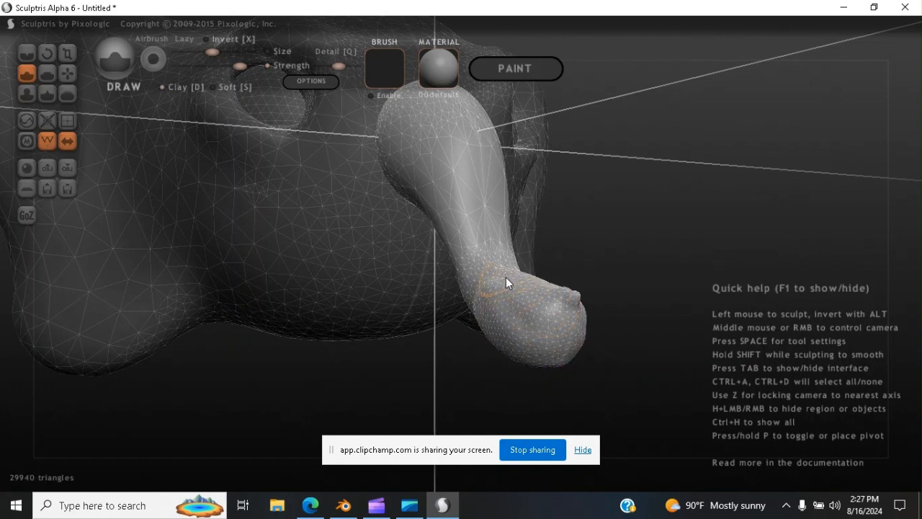
Smooth the thickened trunk end into the rest of the trunk
{"action": "left_click", "coordinate": [68, 93]}
{"action": "mouse_move", "coordinate": [547, 322]}
{"action": "left_mouse_down"}
{"action": "mouse_move", "coordinate": [526, 300]}
{"action": "mouse_move", "coordinate": [576, 323]}
{"action": "mouse_move", "coordinate": [555, 360]}
{"action": "mouse_move", "coordinate": [557, 309]}
{"action": "mouse_move", "coordinate": [542, 286]}
{"action": "left_mouse_up"}
{"action": "mouse_move", "coordinate": [497, 303]}
{"action": "middle_mouse_down"}
{"action": "mouse_move", "coordinate": [560, 331]}
{"action": "mouse_move", "coordinate": [550, 348]}
{"action": "middle_mouse_up"}
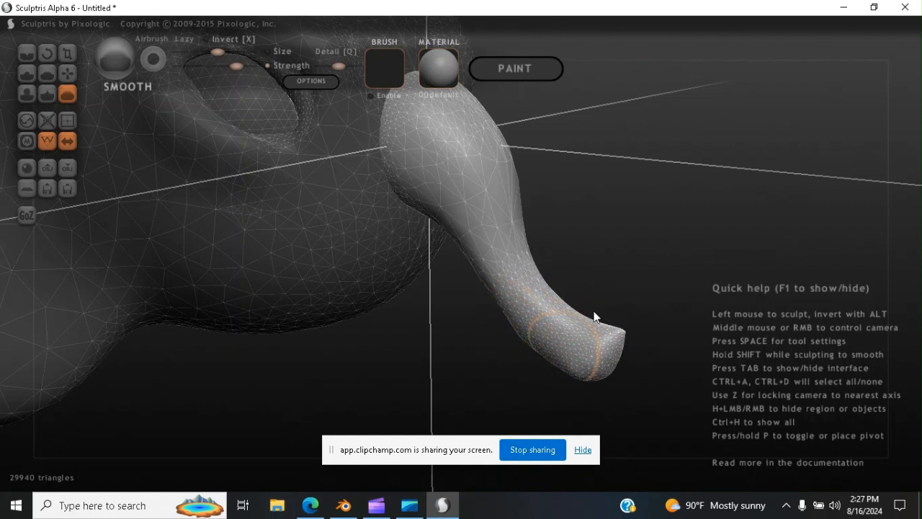
{"action": "mouse_move", "coordinate": [605, 332]}
{"action": "left_mouse_down"}
{"action": "mouse_move", "coordinate": [583, 364]}
{"action": "mouse_move", "coordinate": [612, 327]}
{"action": "mouse_move", "coordinate": [610, 369]}
{"action": "mouse_move", "coordinate": [599, 370]}
{"action": "mouse_move", "coordinate": [606, 338]}
{"action": "mouse_move", "coordinate": [597, 346]}
{"action": "mouse_move", "coordinate": [565, 311]}
{"action": "left_mouse_up"}
{"action": "middle_click_drag", "start_coordinate": [565, 311], "coordinate": [529, 294]}
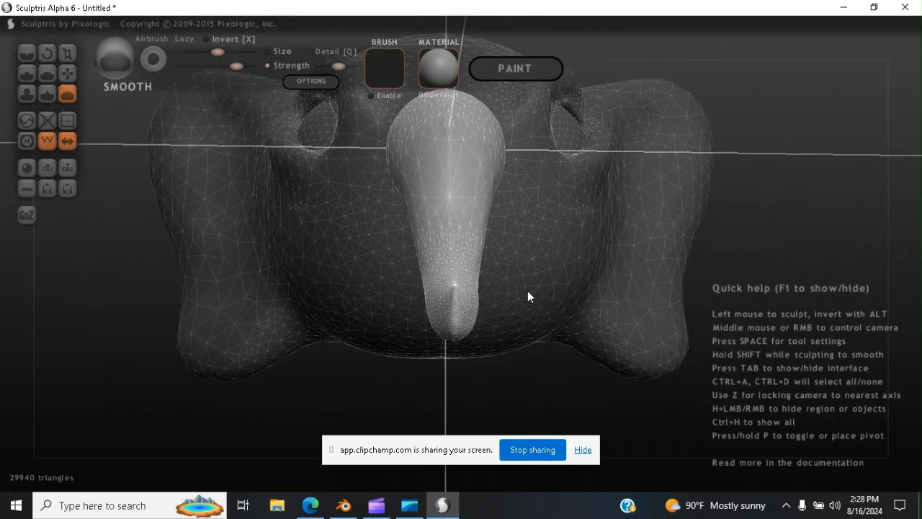
Flatten the front face of the trunk's end with the Flatten brush
{"action": "left_click", "coordinate": [47, 73]}
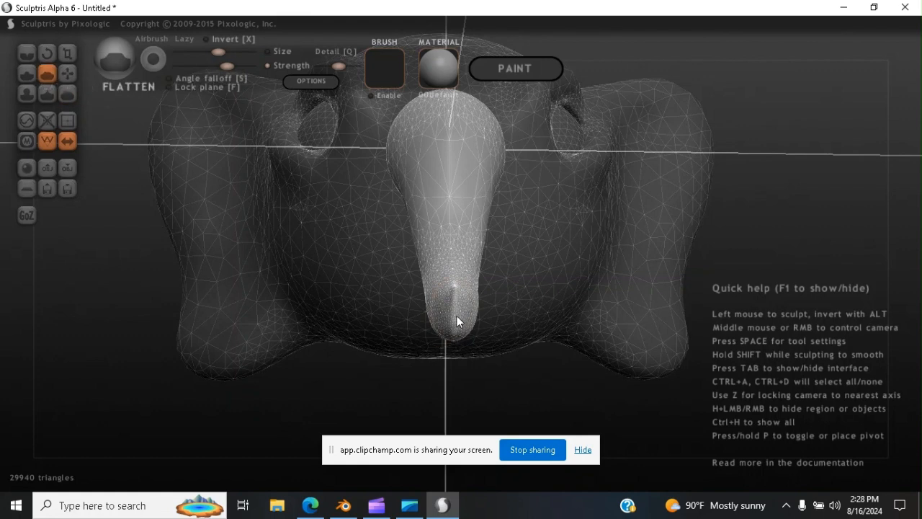
{"action": "left_click_drag", "start_coordinate": [456, 320], "coordinate": [453, 315]}
{"action": "mouse_move", "coordinate": [456, 287]}
{"action": "middle_mouse_down"}
{"action": "mouse_move", "coordinate": [545, 303]}
{"action": "mouse_move", "coordinate": [527, 305]}
{"action": "mouse_move", "coordinate": [537, 317]}
{"action": "mouse_move", "coordinate": [485, 325]}
{"action": "mouse_move", "coordinate": [537, 305]}
{"action": "middle_mouse_up"}
{"action": "mouse_move", "coordinate": [541, 312]}
{"action": "left_mouse_down"}
{"action": "mouse_move", "coordinate": [533, 330]}
{"action": "mouse_move", "coordinate": [531, 278]}
{"action": "mouse_move", "coordinate": [531, 323]}
{"action": "mouse_move", "coordinate": [516, 301]}
{"action": "left_mouse_up"}
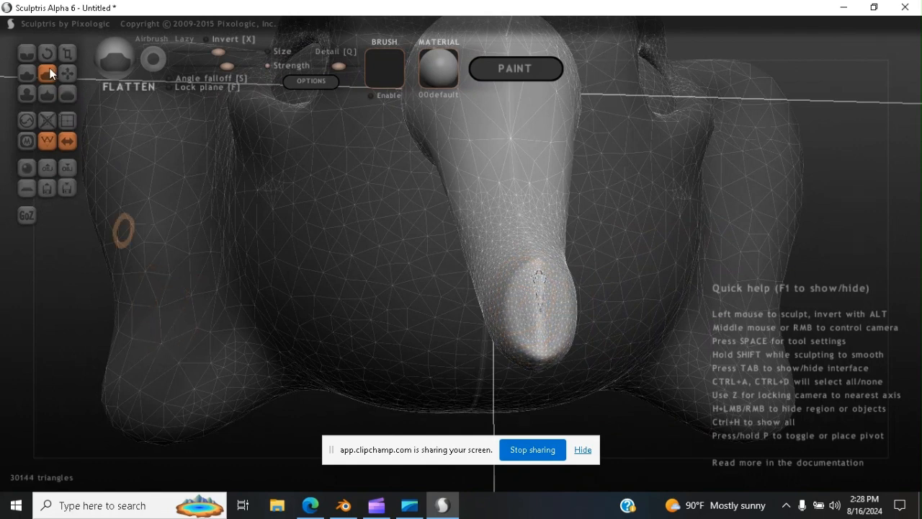
Pull the lower edge of the trunk's end down and outward on both sides using Grab with a smaller brush size
{"action": "left_click", "coordinate": [67, 73]}
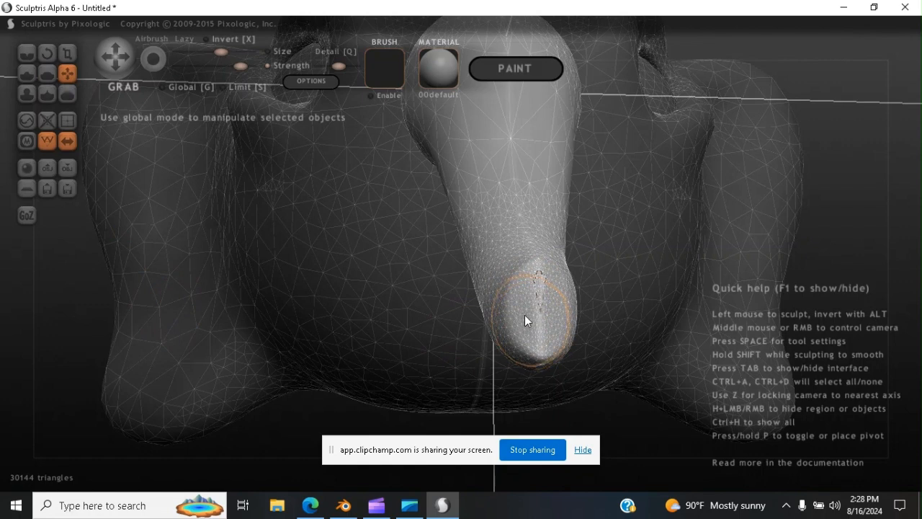
{"action": "left_click_drag", "start_coordinate": [214, 54], "coordinate": [205, 56]}
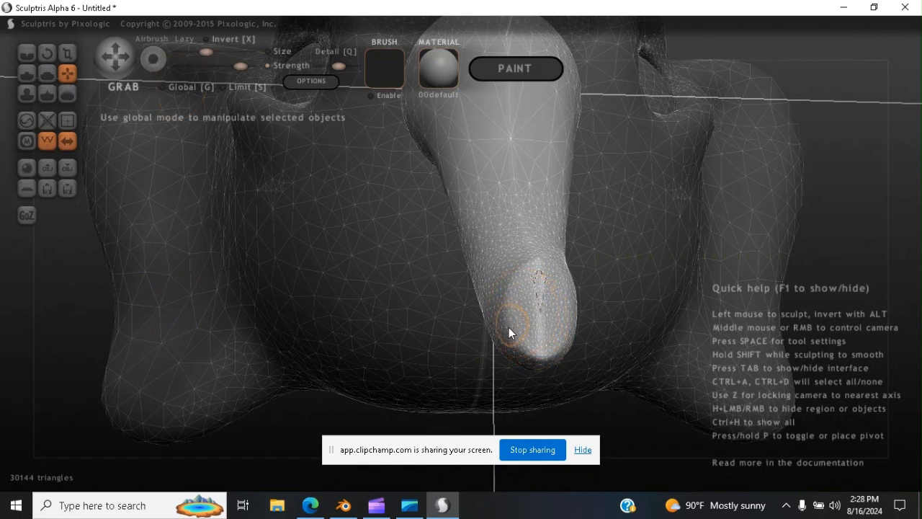
{"action": "left_click_drag", "start_coordinate": [204, 51], "coordinate": [209, 53]}
{"action": "mouse_move", "coordinate": [510, 310]}
{"action": "left_mouse_down"}
{"action": "mouse_move", "coordinate": [489, 317]}
{"action": "mouse_move", "coordinate": [511, 345]}
{"action": "mouse_move", "coordinate": [504, 363]}
{"action": "left_mouse_up"}
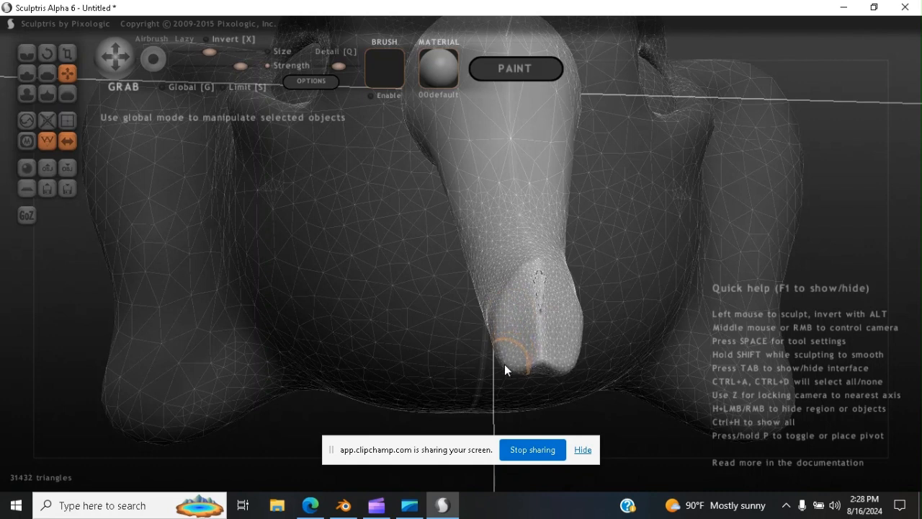
Pull the side and the upper tip of the trunk's end outward with Grab to refine its outline
{"action": "left_click_drag", "start_coordinate": [503, 325], "coordinate": [516, 325]}
{"action": "middle_click_drag", "start_coordinate": [516, 326], "coordinate": [571, 315]}
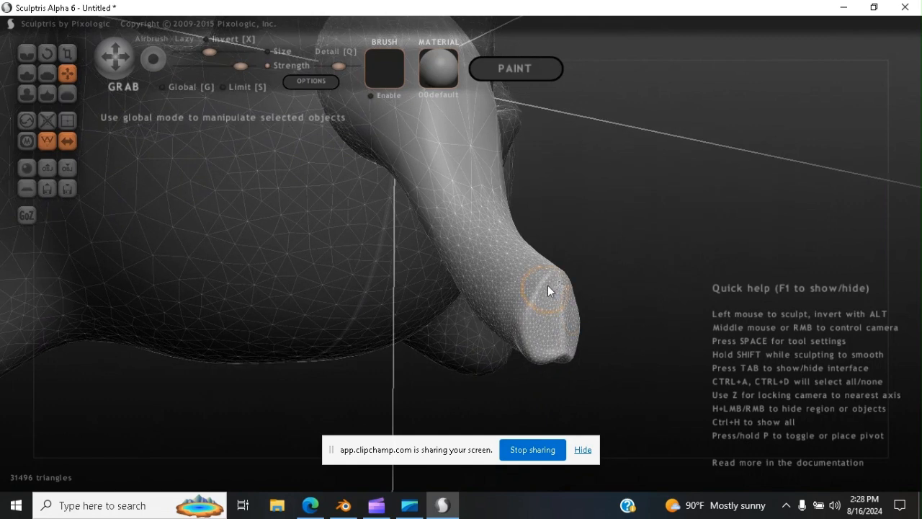
{"action": "left_click_drag", "start_coordinate": [551, 277], "coordinate": [572, 265]}
{"action": "middle_click_drag", "start_coordinate": [573, 315], "coordinate": [527, 319]}
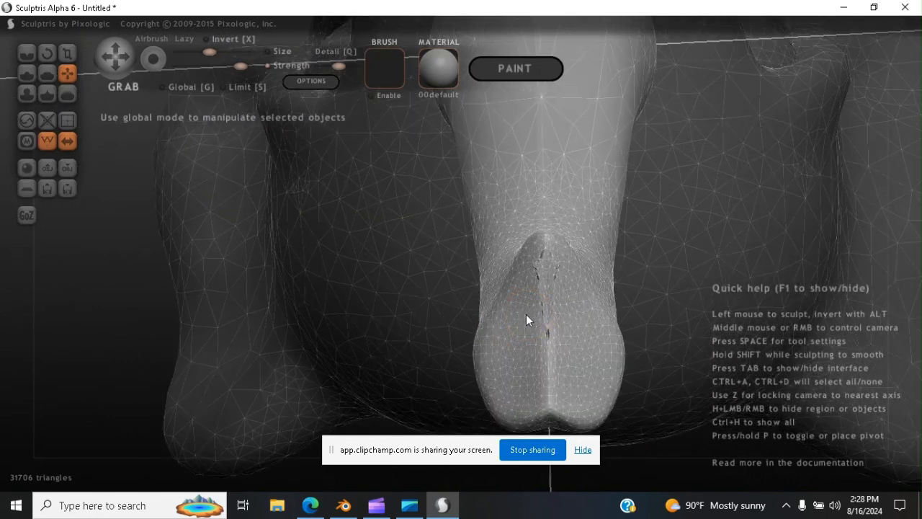
Carve two mirrored nostril hollows into the front face of the trunk's end with a slightly smaller, inverted Draw brush in clay mode
{"action": "left_click", "coordinate": [26, 73]}
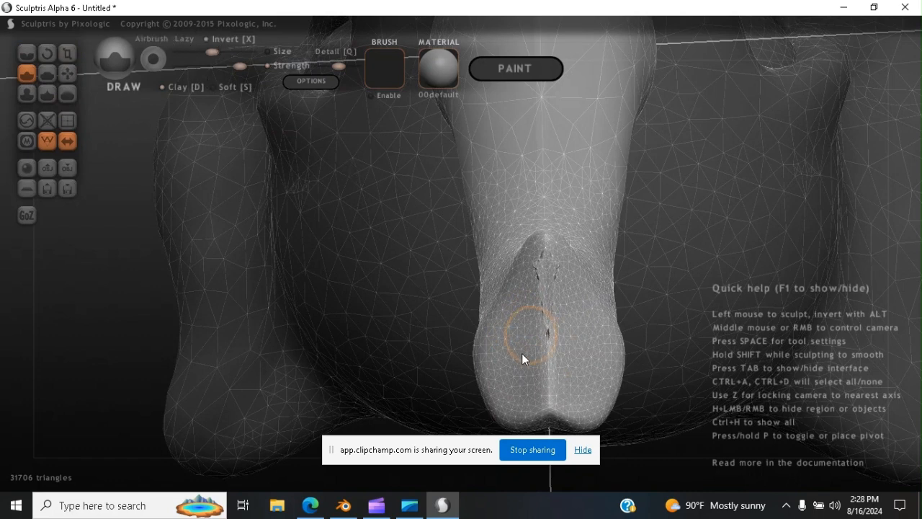
{"action": "left_click_drag", "start_coordinate": [208, 49], "coordinate": [205, 52]}
{"action": "mouse_move", "coordinate": [517, 373]}
{"action": "left_mouse_down"}
{"action": "mouse_move", "coordinate": [527, 288]}
{"action": "mouse_move", "coordinate": [500, 359]}
{"action": "mouse_move", "coordinate": [519, 389]}
{"action": "mouse_move", "coordinate": [507, 378]}
{"action": "mouse_move", "coordinate": [507, 350]}
{"action": "mouse_move", "coordinate": [523, 294]}
{"action": "left_mouse_up"}
{"action": "mouse_move", "coordinate": [525, 343]}
{"action": "left_mouse_down"}
{"action": "mouse_move", "coordinate": [526, 391]}
{"action": "mouse_move", "coordinate": [511, 381]}
{"action": "mouse_move", "coordinate": [529, 287]}
{"action": "mouse_move", "coordinate": [522, 375]}
{"action": "mouse_move", "coordinate": [530, 389]}
{"action": "mouse_move", "coordinate": [518, 385]}
{"action": "mouse_move", "coordinate": [508, 345]}
{"action": "mouse_move", "coordinate": [531, 296]}
{"action": "mouse_move", "coordinate": [523, 356]}
{"action": "mouse_move", "coordinate": [533, 381]}
{"action": "mouse_move", "coordinate": [510, 337]}
{"action": "mouse_move", "coordinate": [525, 301]}
{"action": "mouse_move", "coordinate": [546, 334]}
{"action": "left_mouse_up"}
{"action": "middle_click_drag", "start_coordinate": [546, 334], "coordinate": [599, 329]}
{"action": "mouse_move", "coordinate": [549, 312]}
{"action": "left_mouse_down"}
{"action": "mouse_move", "coordinate": [532, 378]}
{"action": "mouse_move", "coordinate": [541, 372]}
{"action": "mouse_move", "coordinate": [537, 312]}
{"action": "mouse_move", "coordinate": [553, 284]}
{"action": "mouse_move", "coordinate": [556, 396]}
{"action": "mouse_move", "coordinate": [556, 382]}
{"action": "left_mouse_up"}
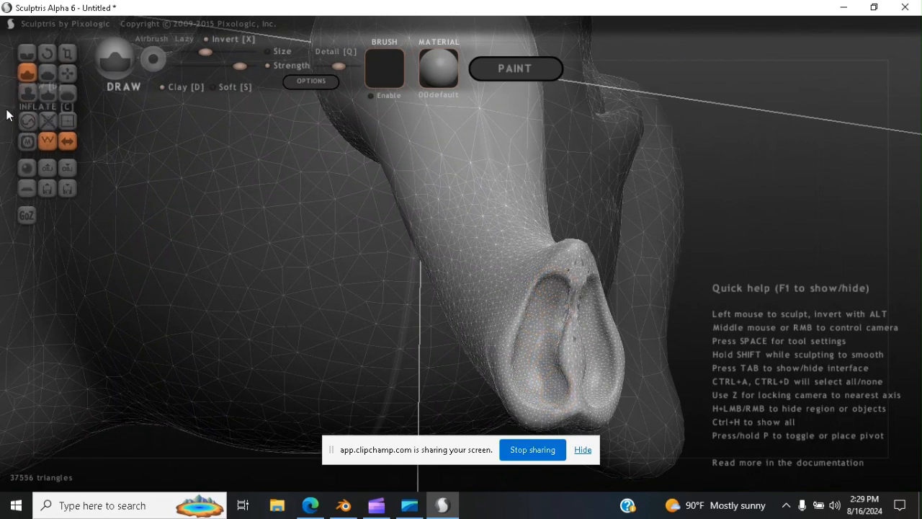
Undo the last nostril strokes and carve the hollow again along its length up to the upper end
{"action": "key", "text": "ctrl+z"}
{"action": "key", "text": "ctrl+z"}
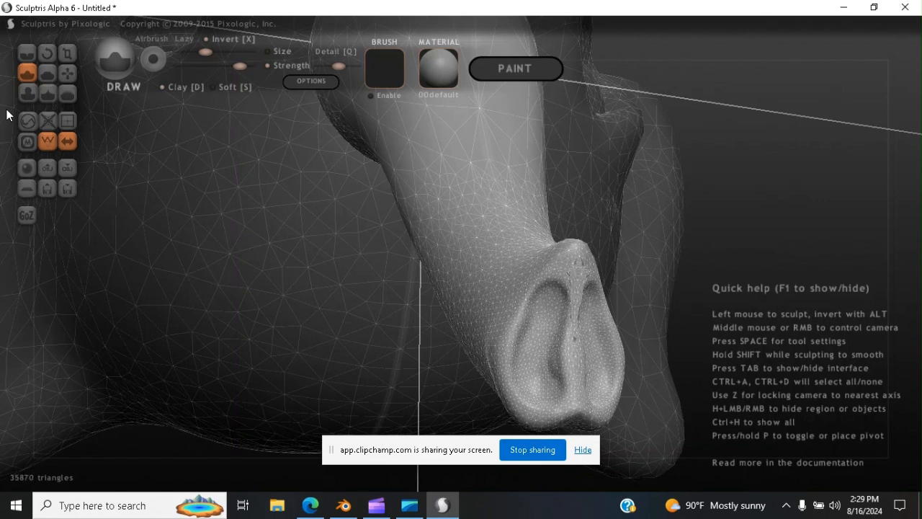
{"action": "key", "text": "ctrl+z"}
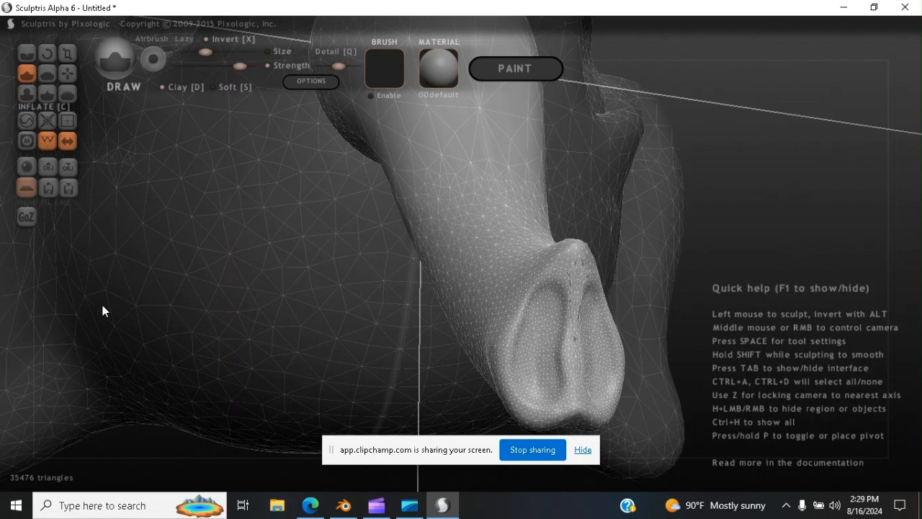
{"action": "mouse_move", "coordinate": [531, 385]}
{"action": "left_mouse_down"}
{"action": "mouse_move", "coordinate": [528, 340]}
{"action": "mouse_move", "coordinate": [545, 303]}
{"action": "mouse_move", "coordinate": [539, 370]}
{"action": "mouse_move", "coordinate": [547, 395]}
{"action": "mouse_move", "coordinate": [540, 359]}
{"action": "mouse_move", "coordinate": [554, 282]}
{"action": "left_mouse_up"}
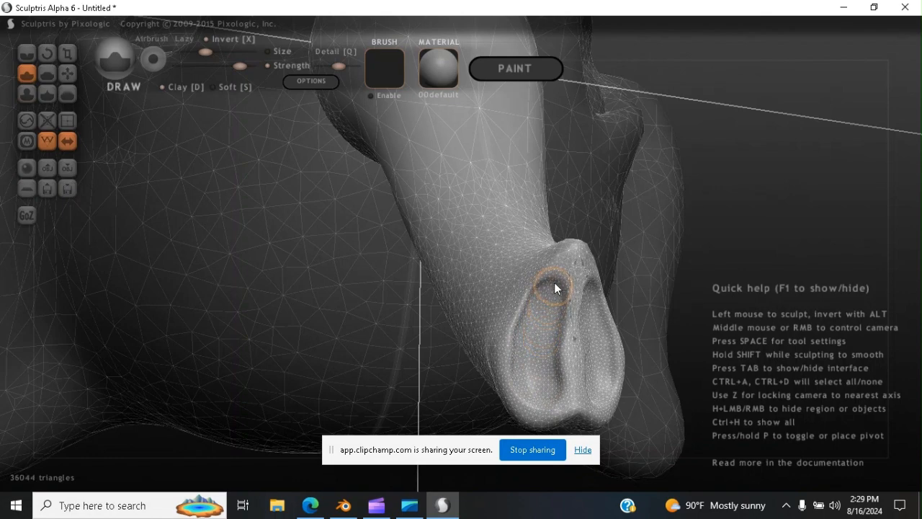
Try to carve a wrinkle groove across the side of the trunk behind its end with the inverted Draw brush
{"action": "mouse_move", "coordinate": [593, 362]}
{"action": "right_mouse_down"}
{"action": "mouse_move", "coordinate": [522, 349]}
{"action": "mouse_move", "coordinate": [404, 373]}
{"action": "mouse_move", "coordinate": [594, 388]}
{"action": "mouse_move", "coordinate": [667, 356]}
{"action": "mouse_move", "coordinate": [660, 370]}
{"action": "mouse_move", "coordinate": [491, 295]}
{"action": "right_mouse_up"}
{"action": "mouse_move", "coordinate": [482, 254]}
{"action": "right_mouse_down"}
{"action": "mouse_move", "coordinate": [545, 286]}
{"action": "mouse_move", "coordinate": [474, 219]}
{"action": "right_mouse_up"}
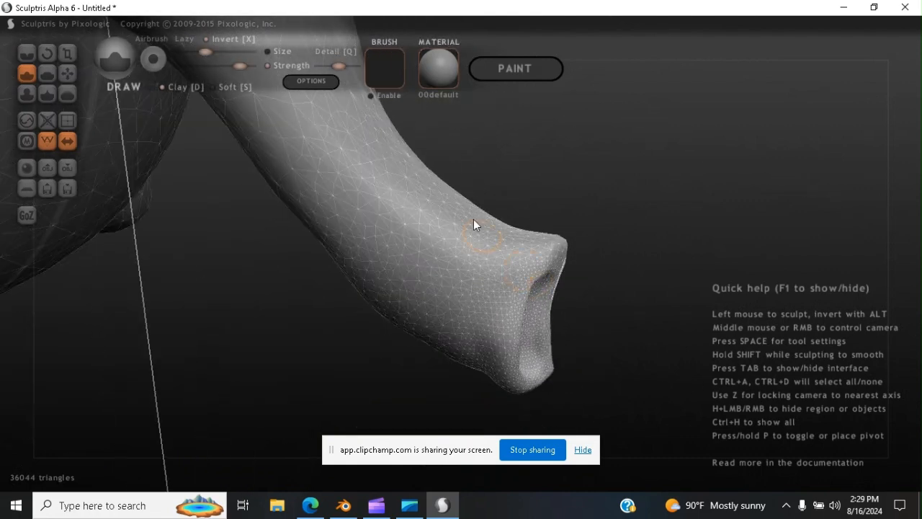
{"action": "mouse_move", "coordinate": [460, 203]}
{"action": "left_mouse_down"}
{"action": "mouse_move", "coordinate": [426, 229]}
{"action": "mouse_move", "coordinate": [400, 278]}
{"action": "mouse_move", "coordinate": [404, 311]}
{"action": "left_mouse_up"}
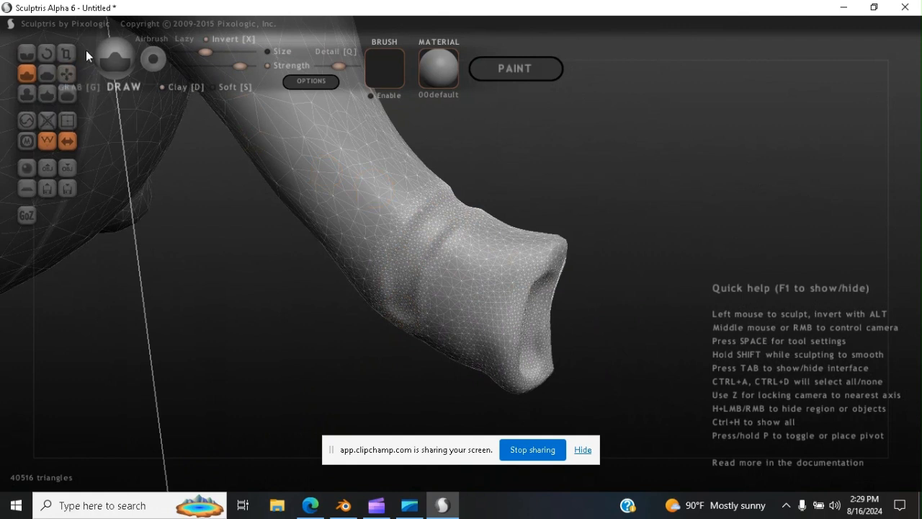
{"action": "key", "text": "ctrl+z"}
{"action": "key", "text": "ctrl+z"}
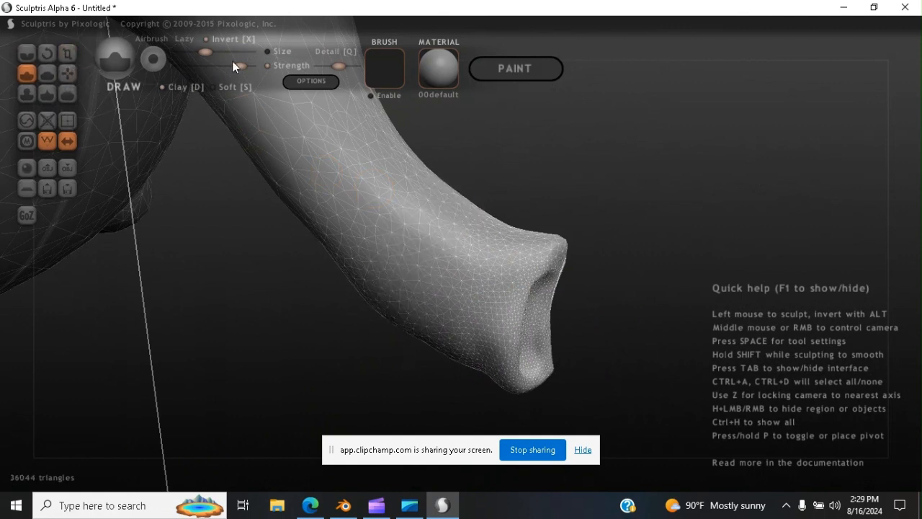
Carve a narrow wrinkle band across the trunk just behind its end with a smaller, weaker Draw brush, and switch to the Crease brush
{"action": "left_click_drag", "start_coordinate": [202, 52], "coordinate": [197, 53]}
{"action": "mouse_move", "coordinate": [473, 221]}
{"action": "left_mouse_down"}
{"action": "mouse_move", "coordinate": [438, 253]}
{"action": "mouse_move", "coordinate": [430, 275]}
{"action": "mouse_move", "coordinate": [433, 338]}
{"action": "mouse_move", "coordinate": [433, 298]}
{"action": "mouse_move", "coordinate": [473, 219]}
{"action": "mouse_move", "coordinate": [437, 273]}
{"action": "mouse_move", "coordinate": [439, 339]}
{"action": "left_mouse_up"}
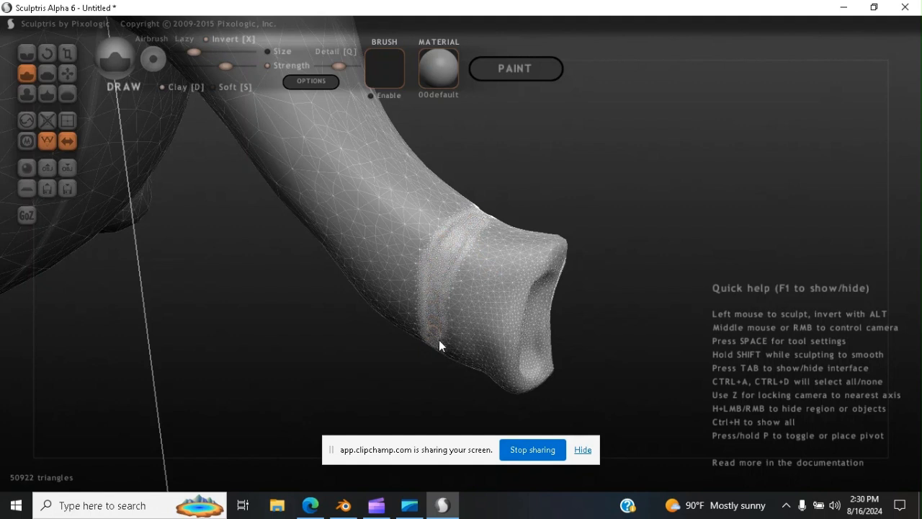
{"action": "left_click", "coordinate": [27, 53]}
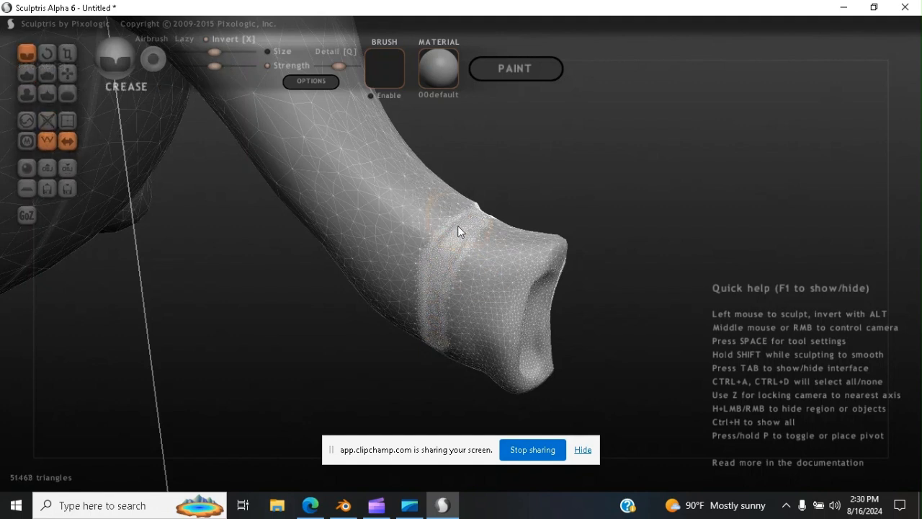